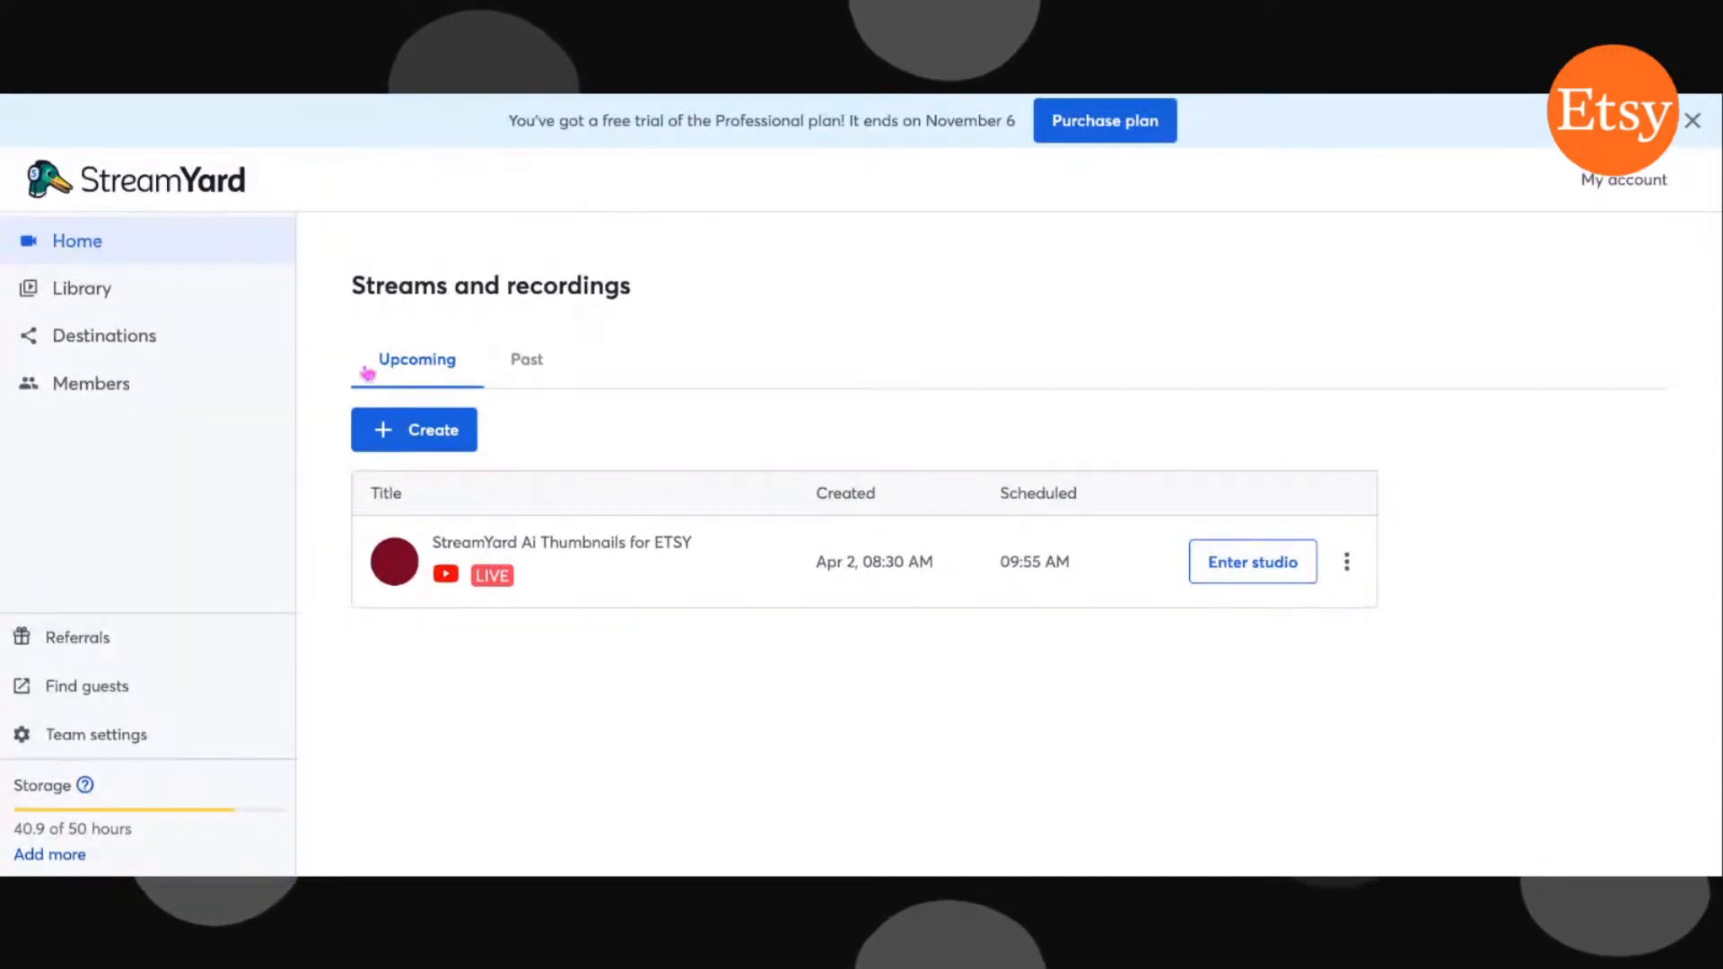
left_click_drag(355, 285, 665, 301)
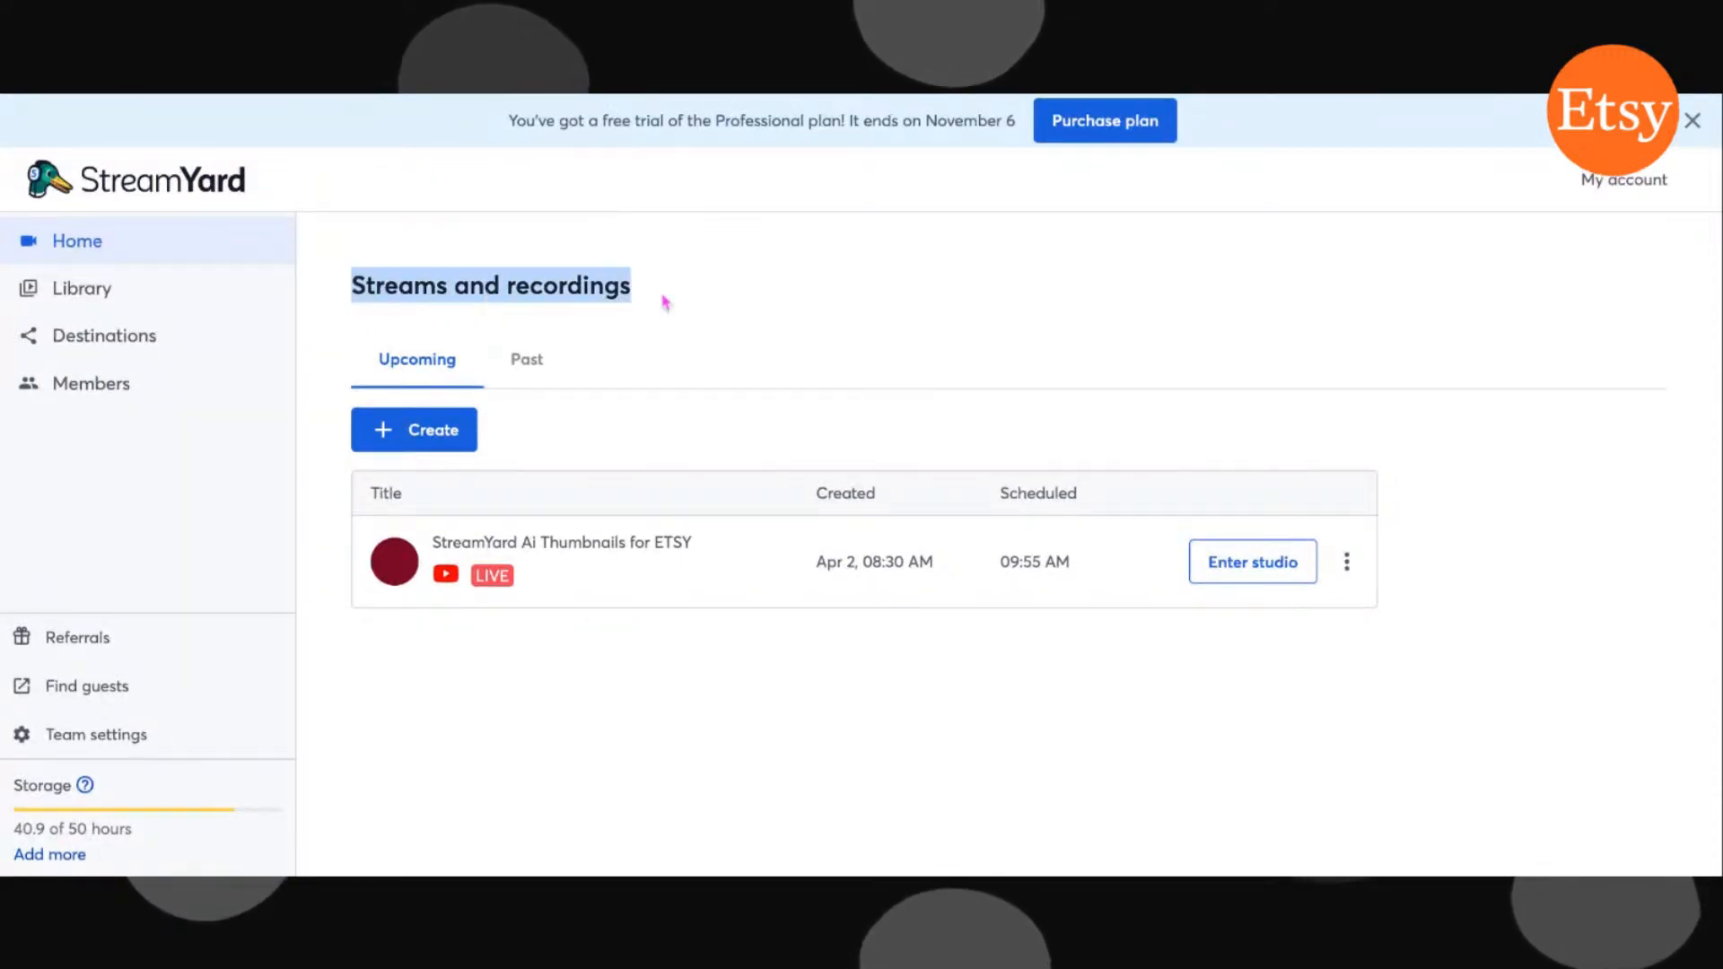
left_click(742, 309)
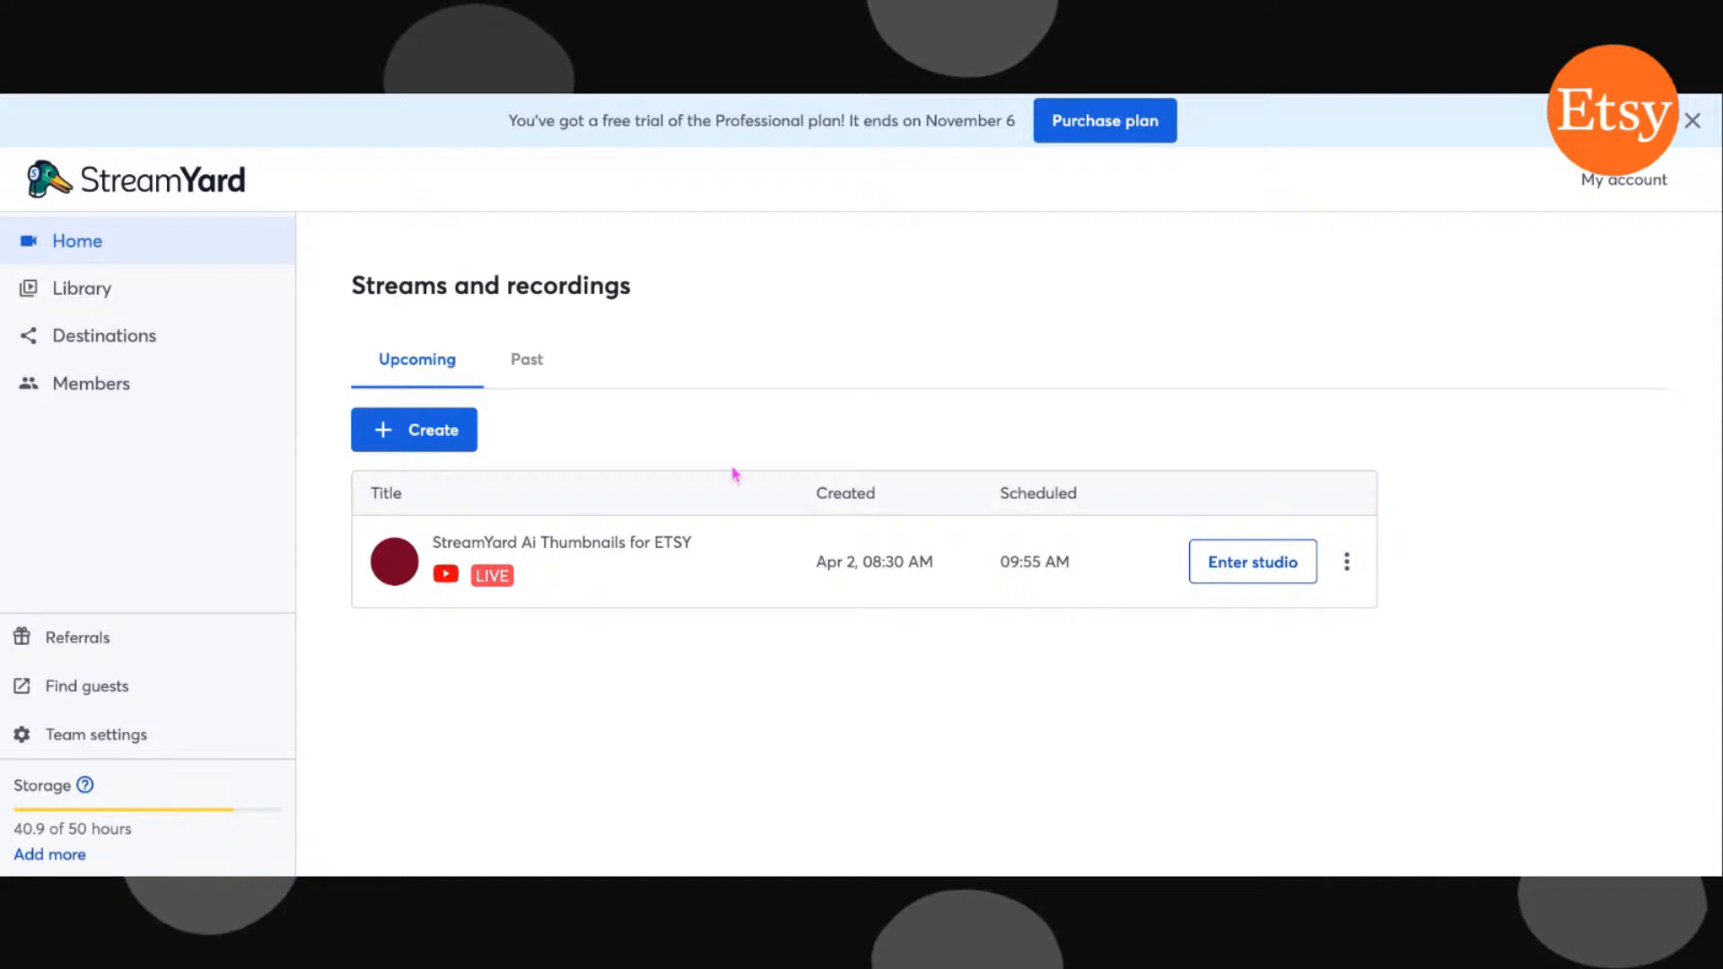
Create a studio live stream for the YouTube destination, entering "." as both the title and the description.
left_click(445, 438)
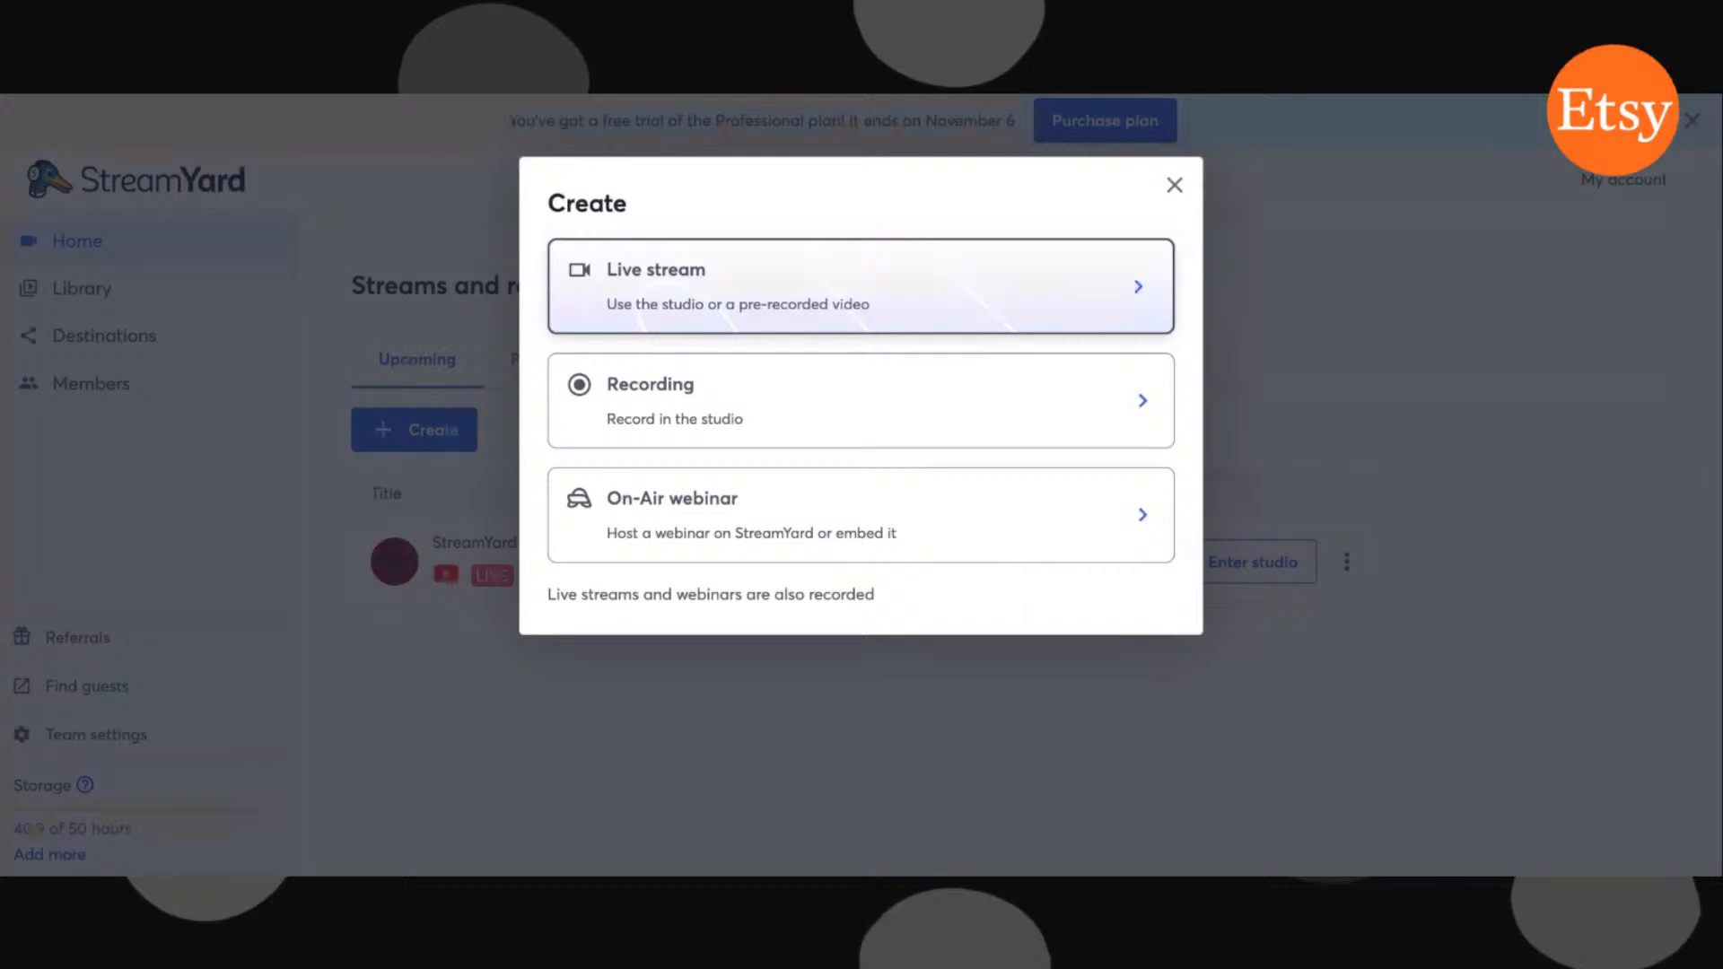
left_click(762, 287)
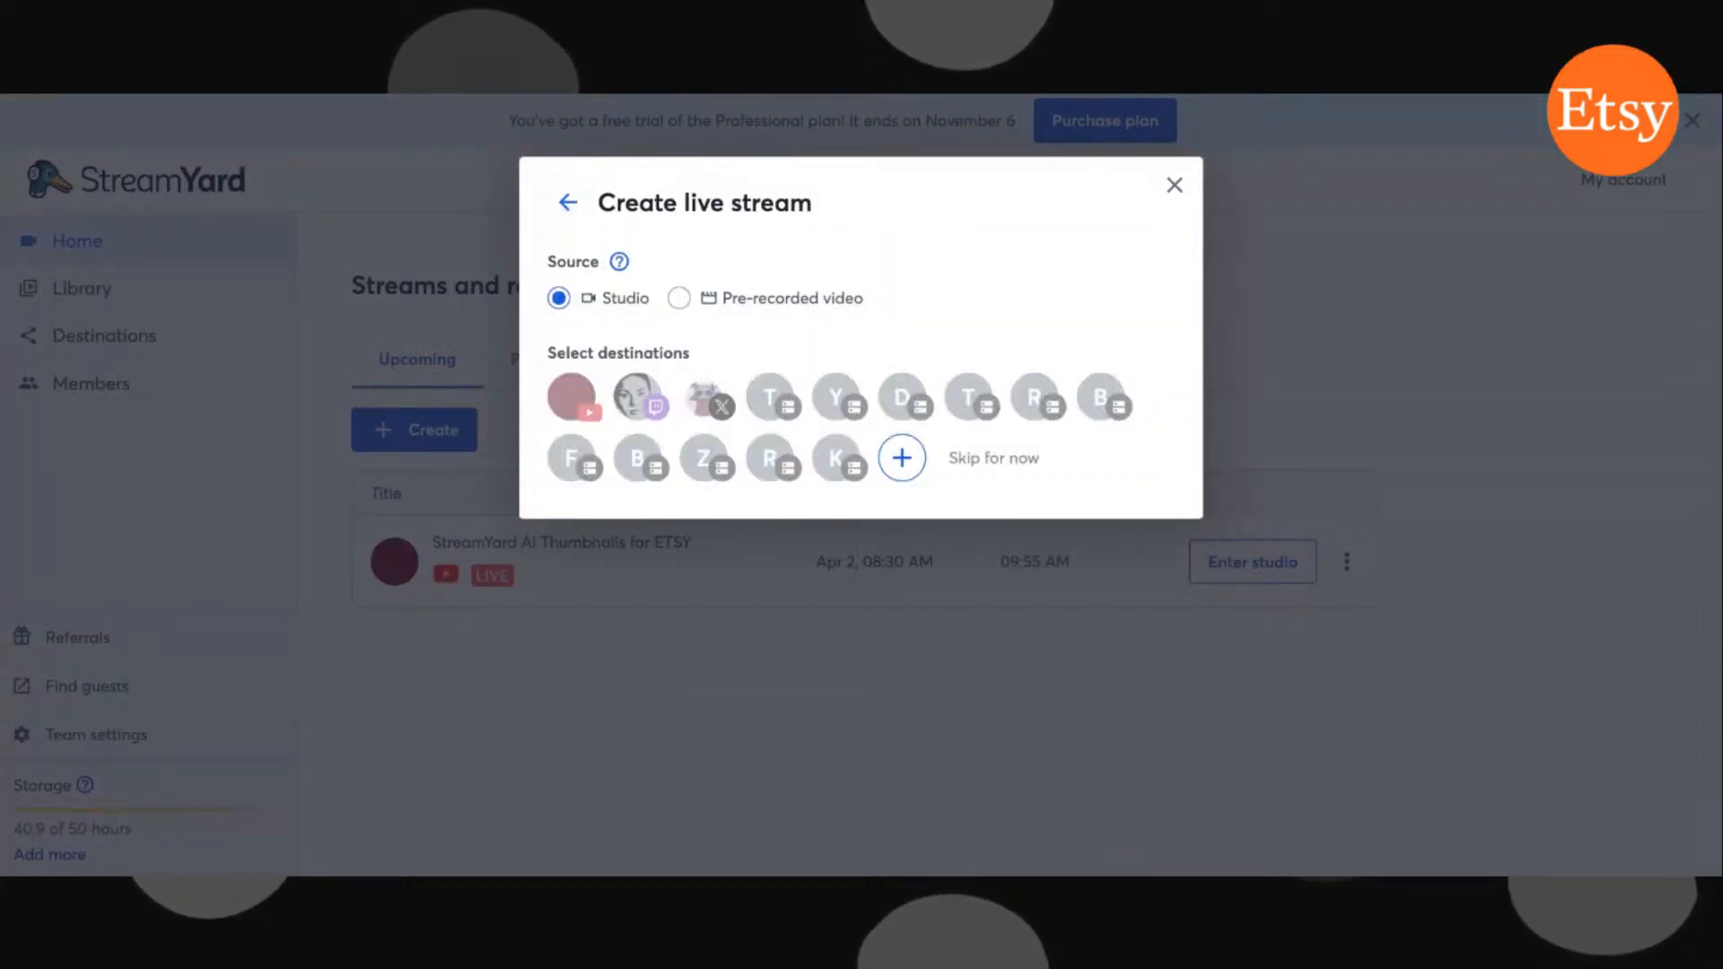
left_click(571, 398)
left_click(588, 571)
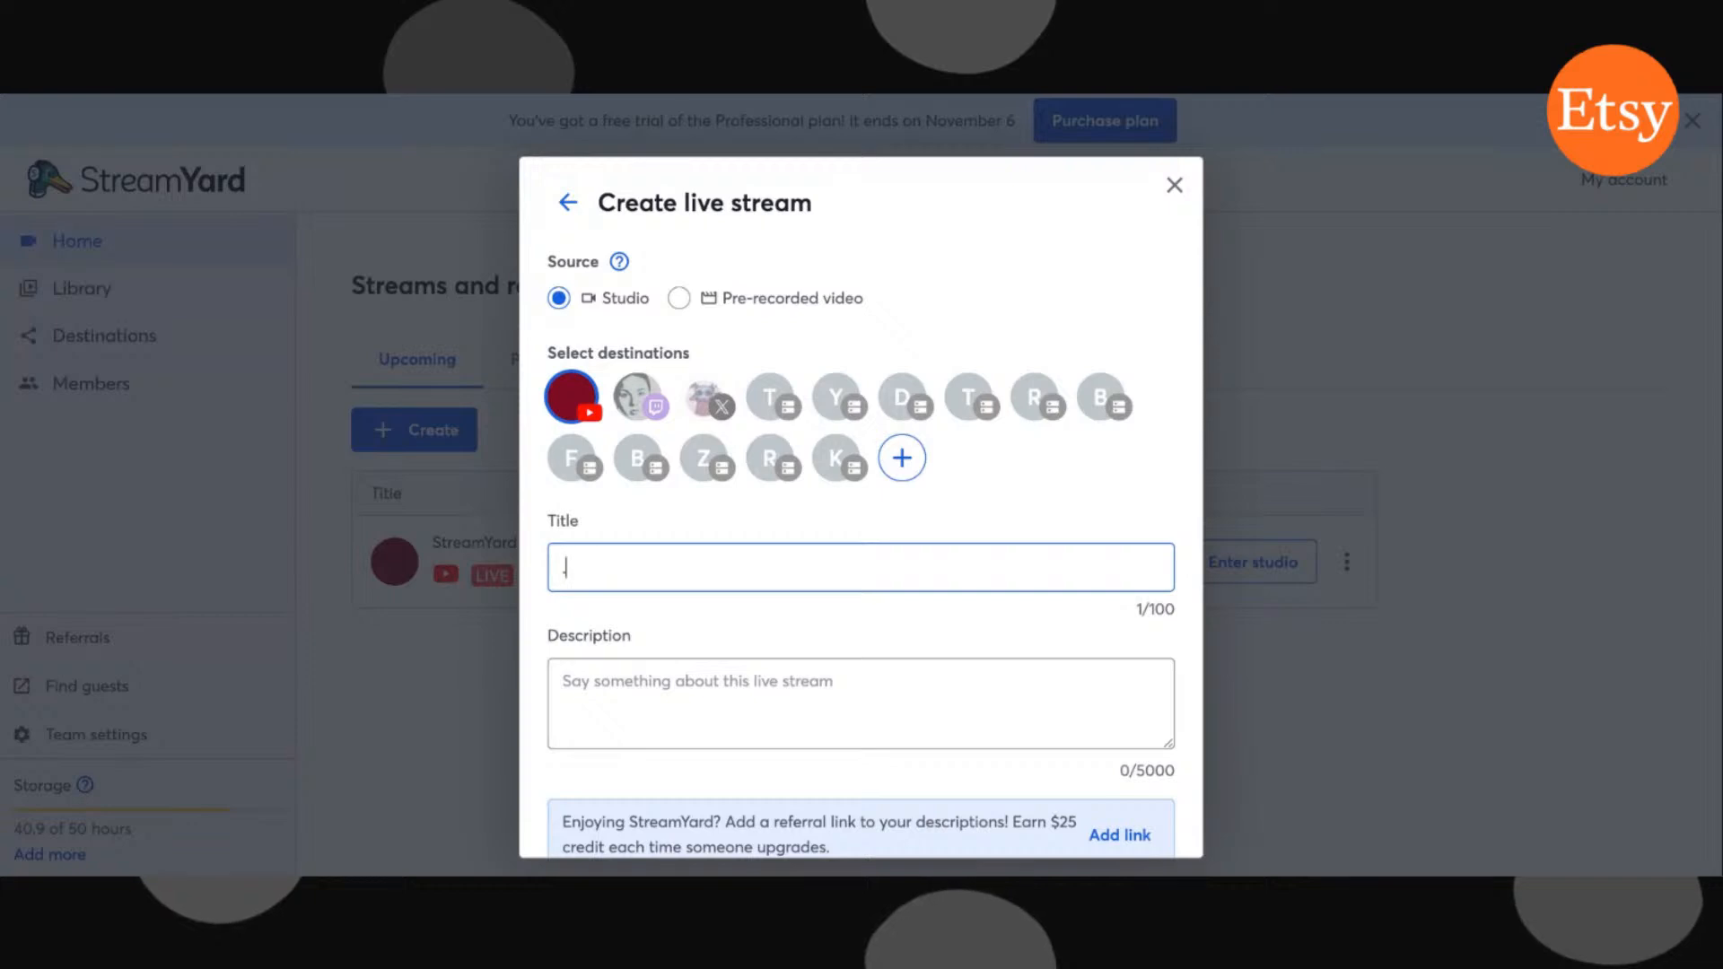
left_click(584, 689)
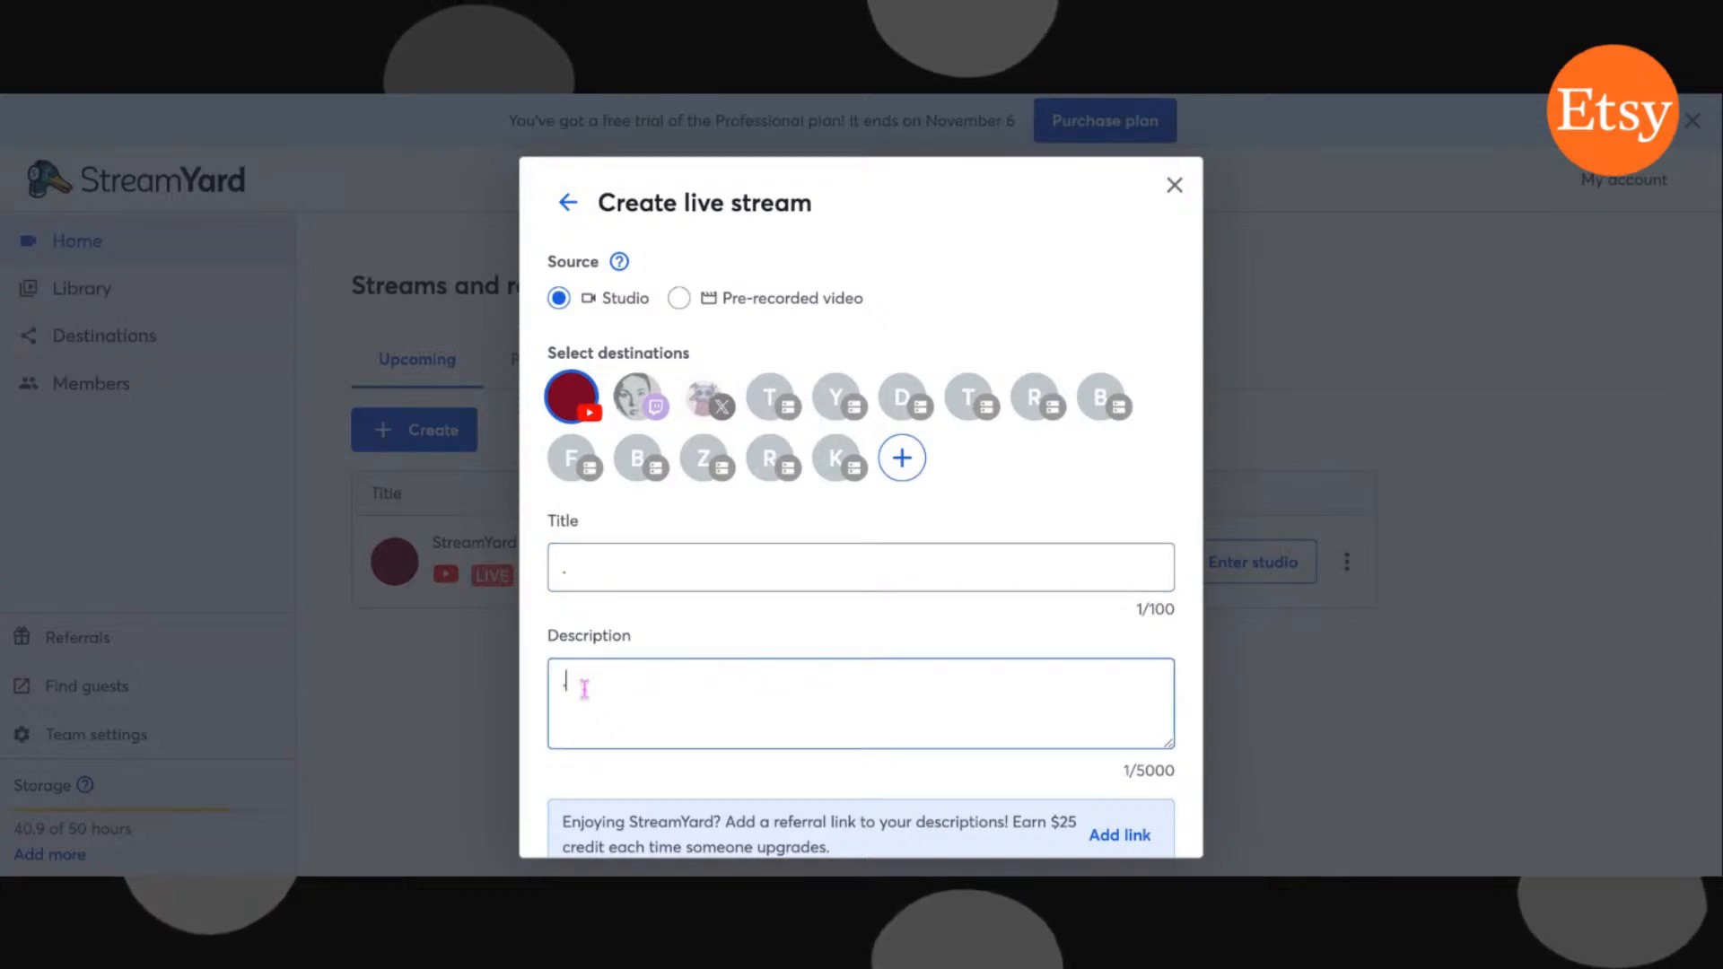
Schedule the live stream for later and set its start date to Apr 4, 2024.
scroll(687, 683, "down", 2)
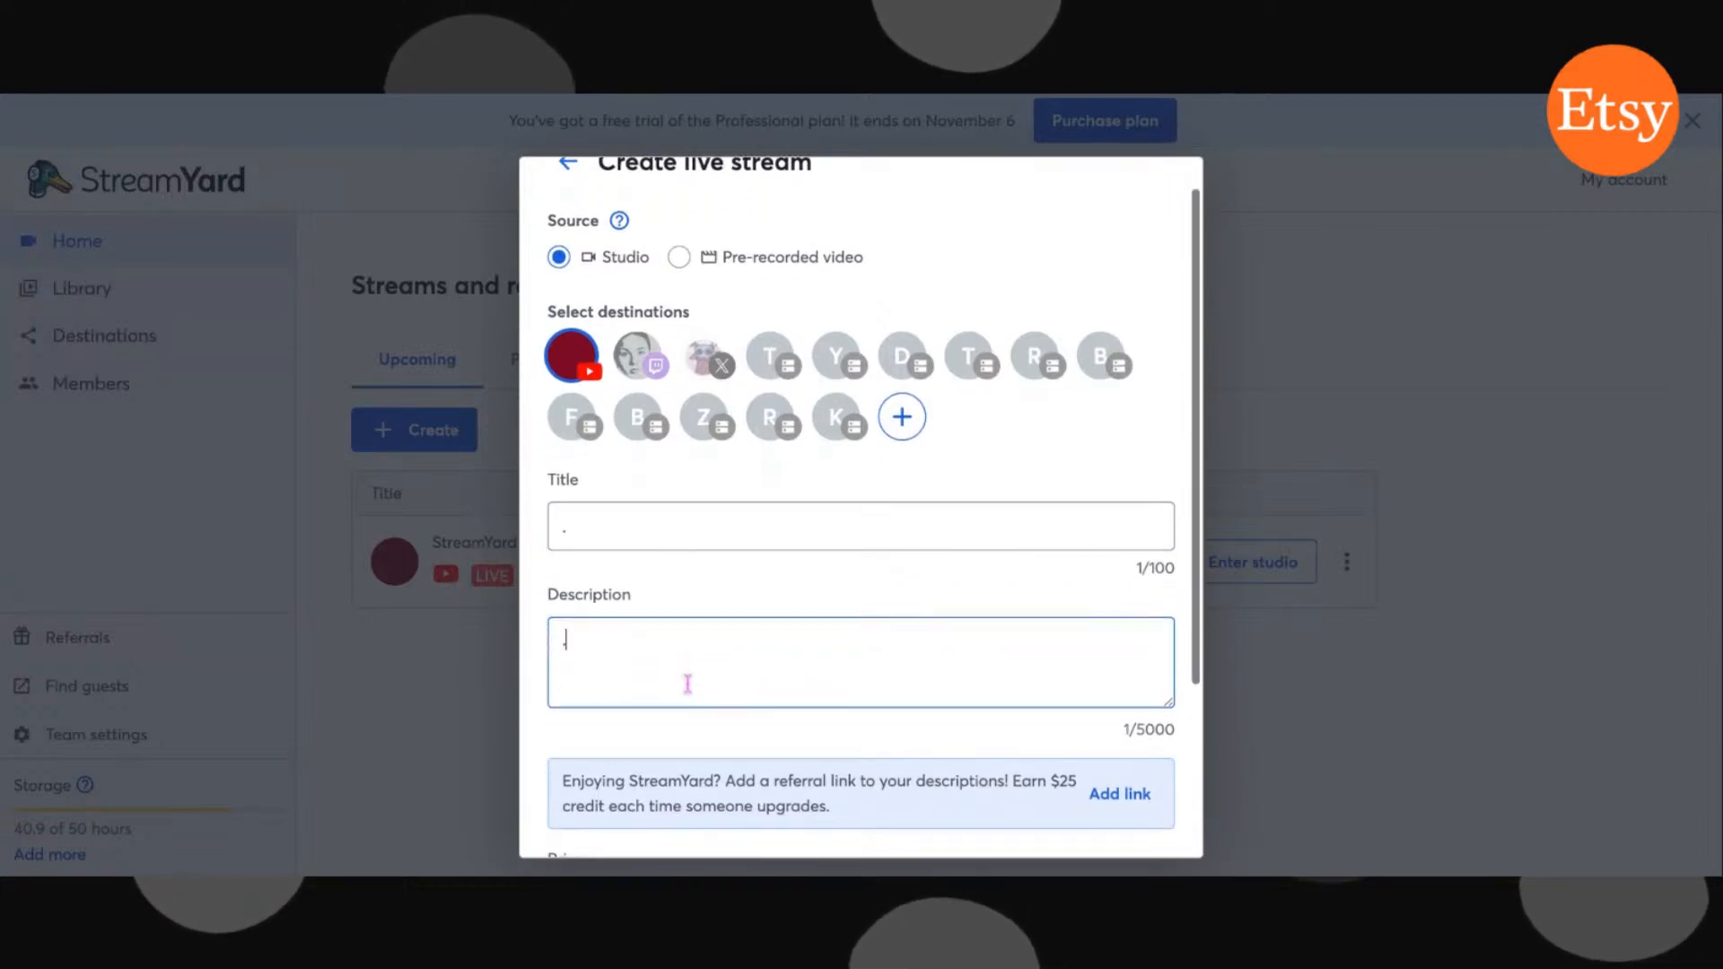
scroll(610, 673, "down", 4)
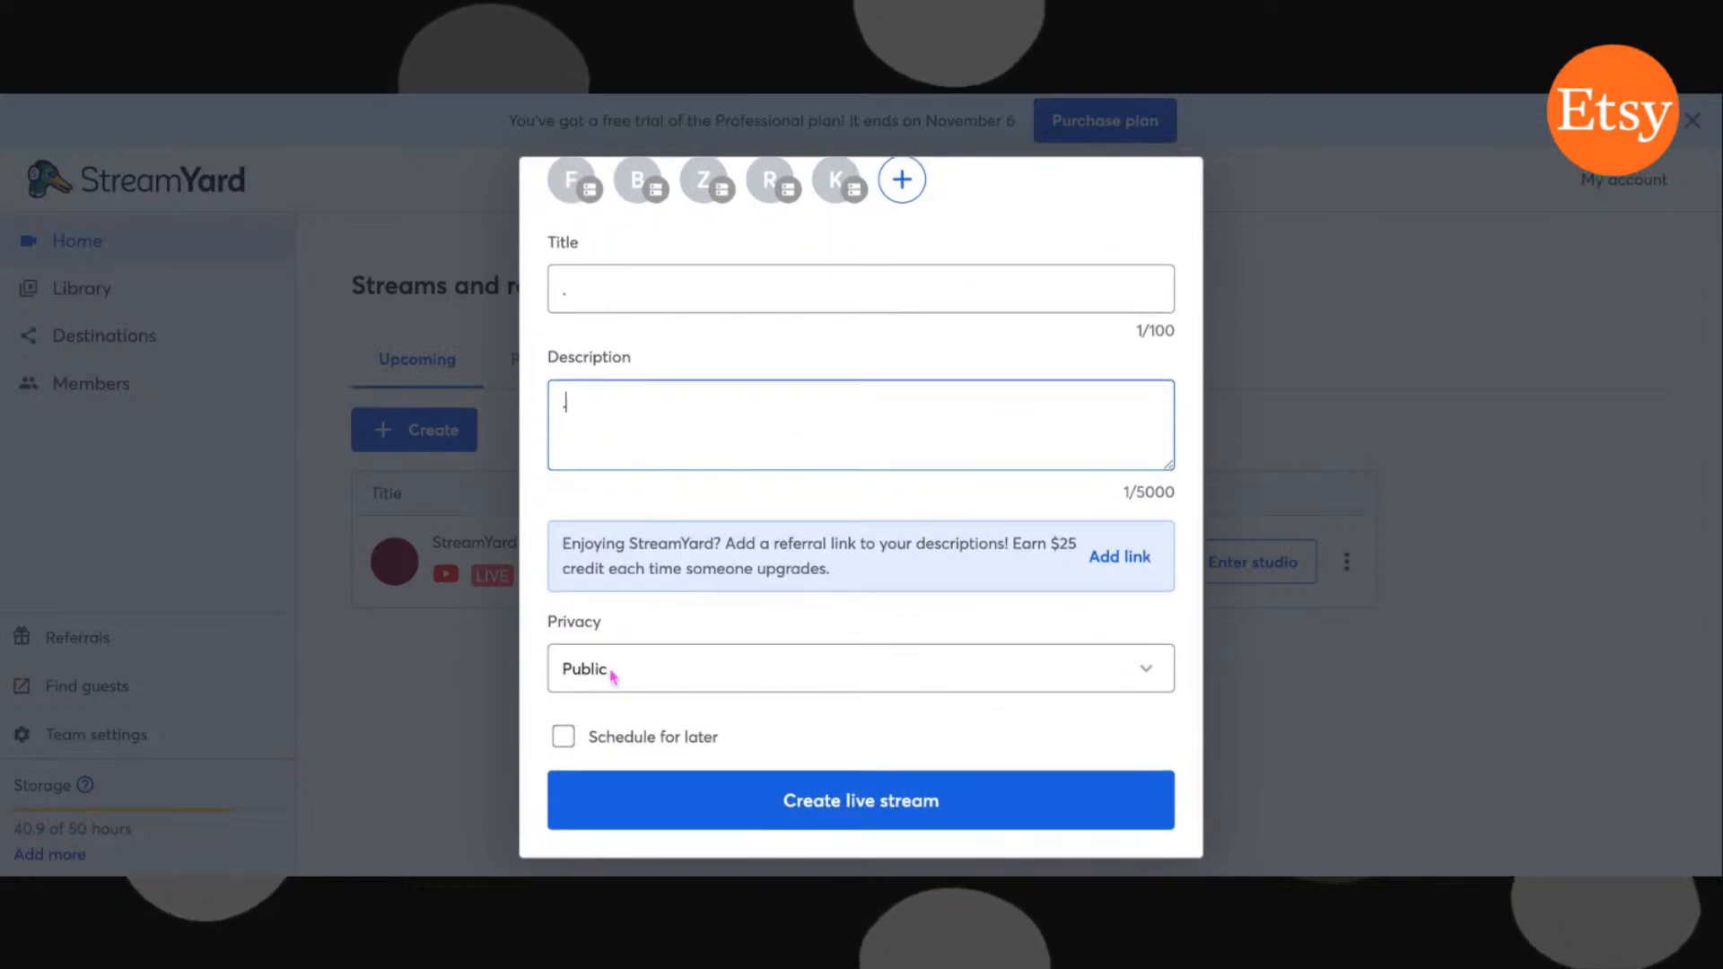
left_click(563, 737)
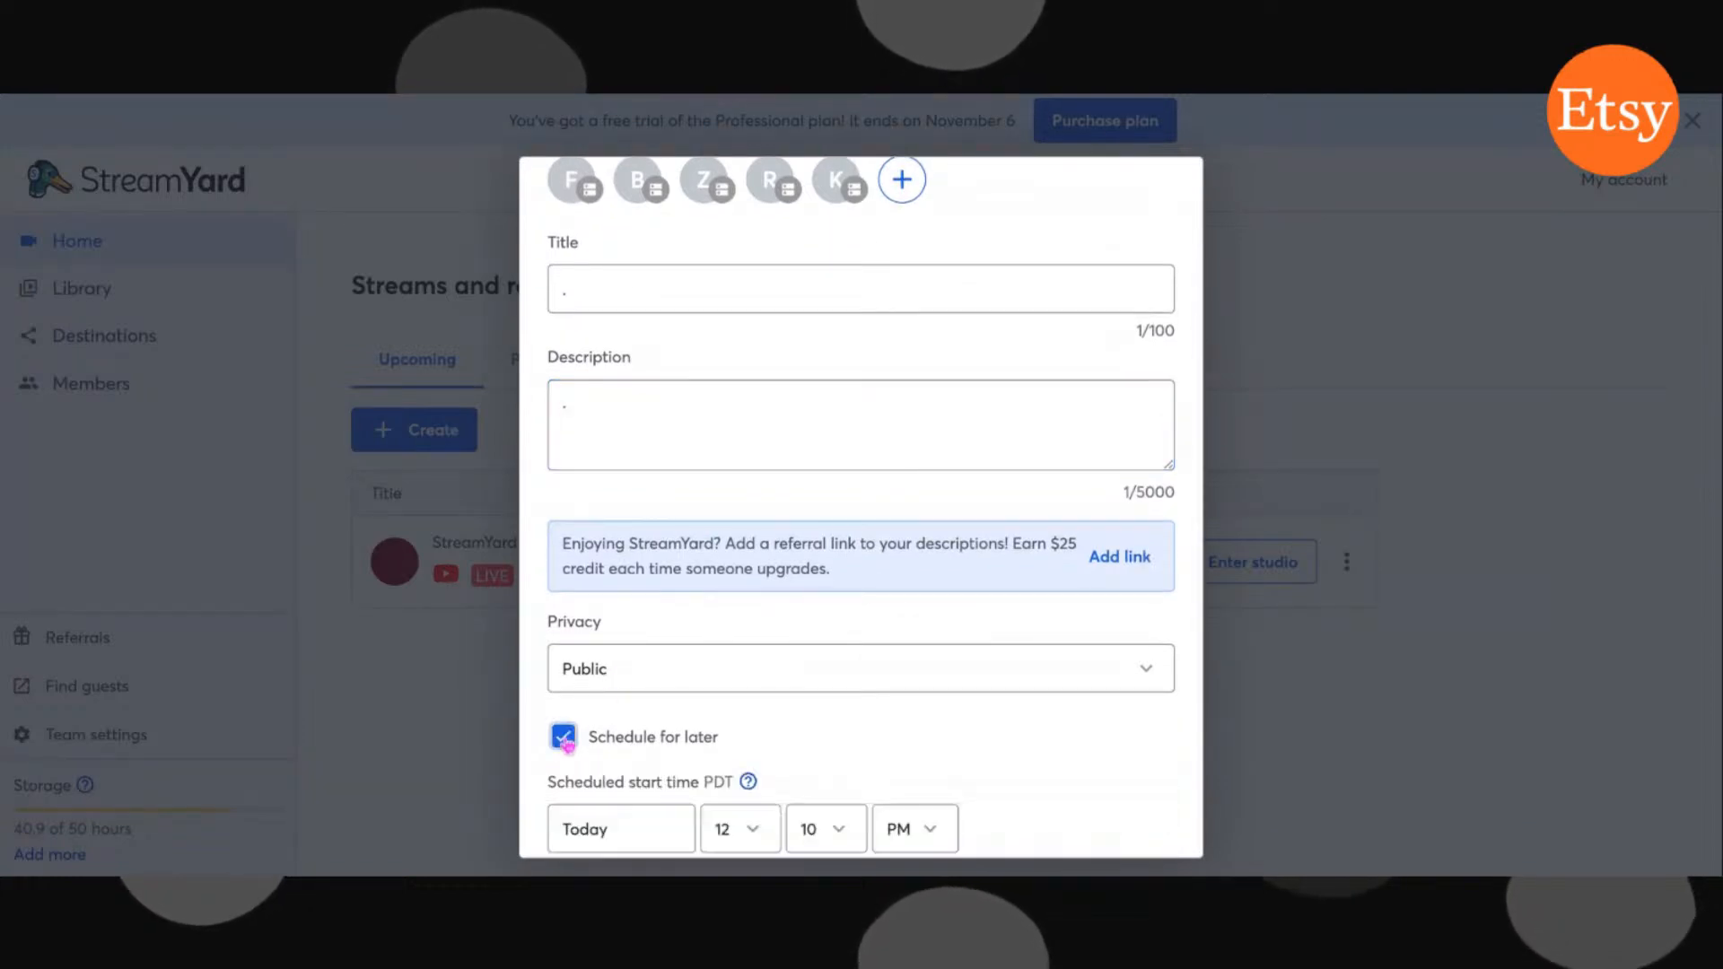
scroll(981, 719, "down", 3)
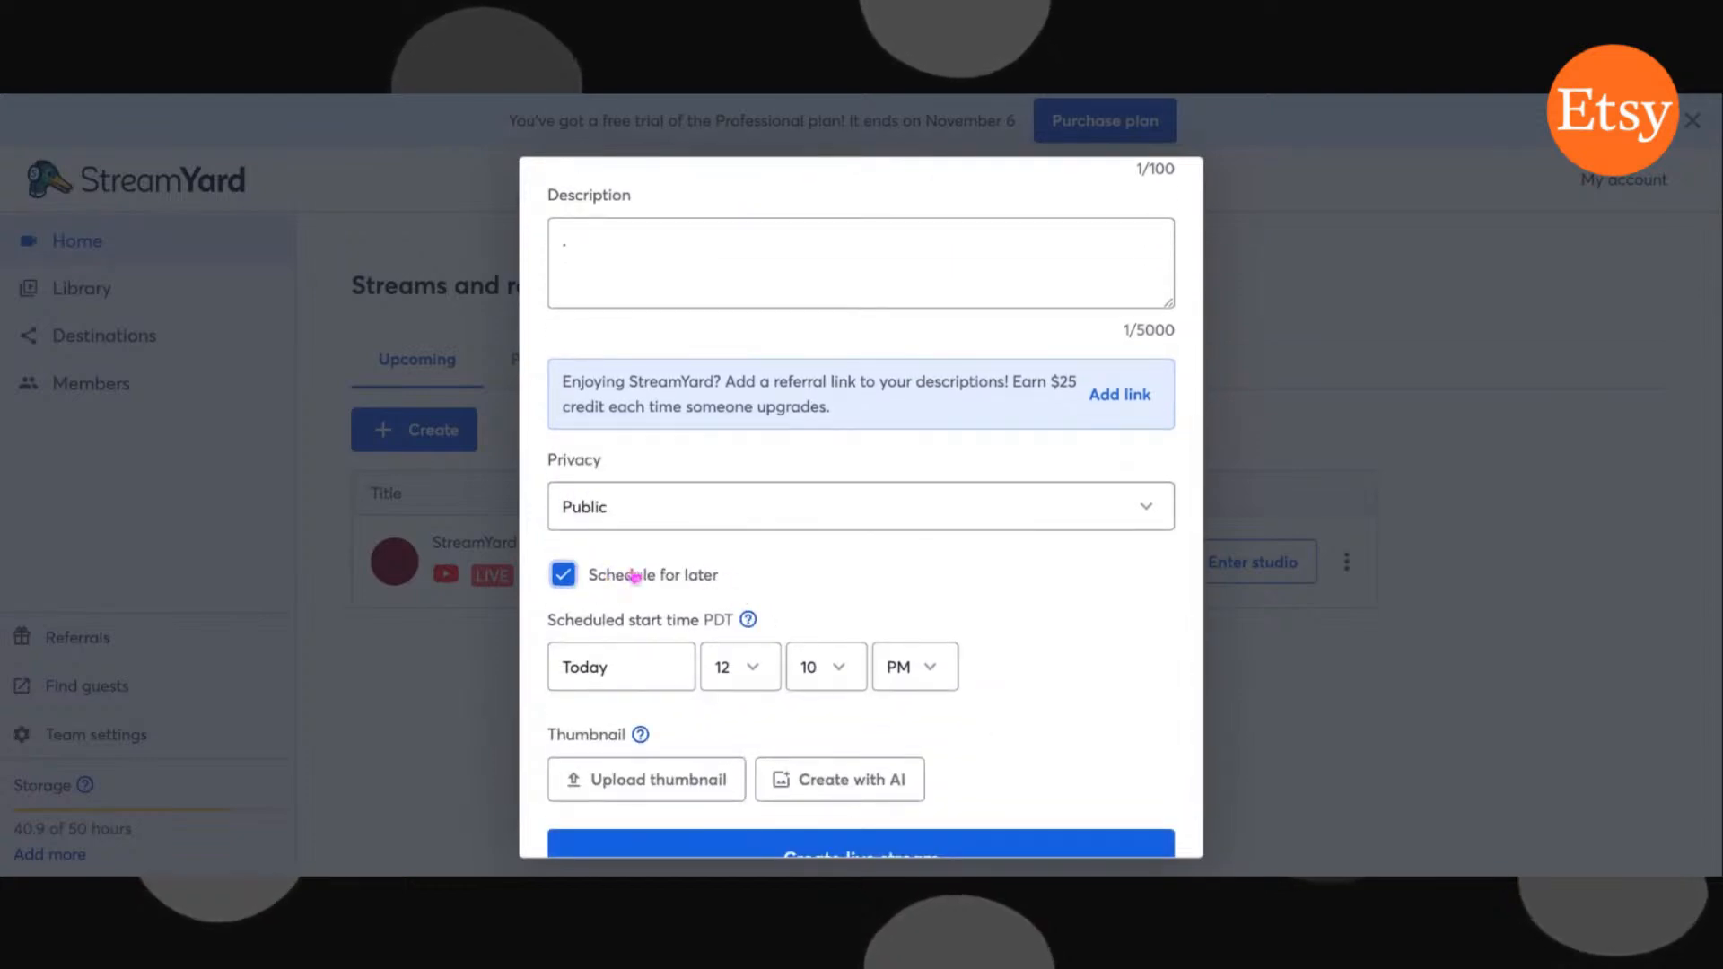
scroll(1015, 584, "down", 1)
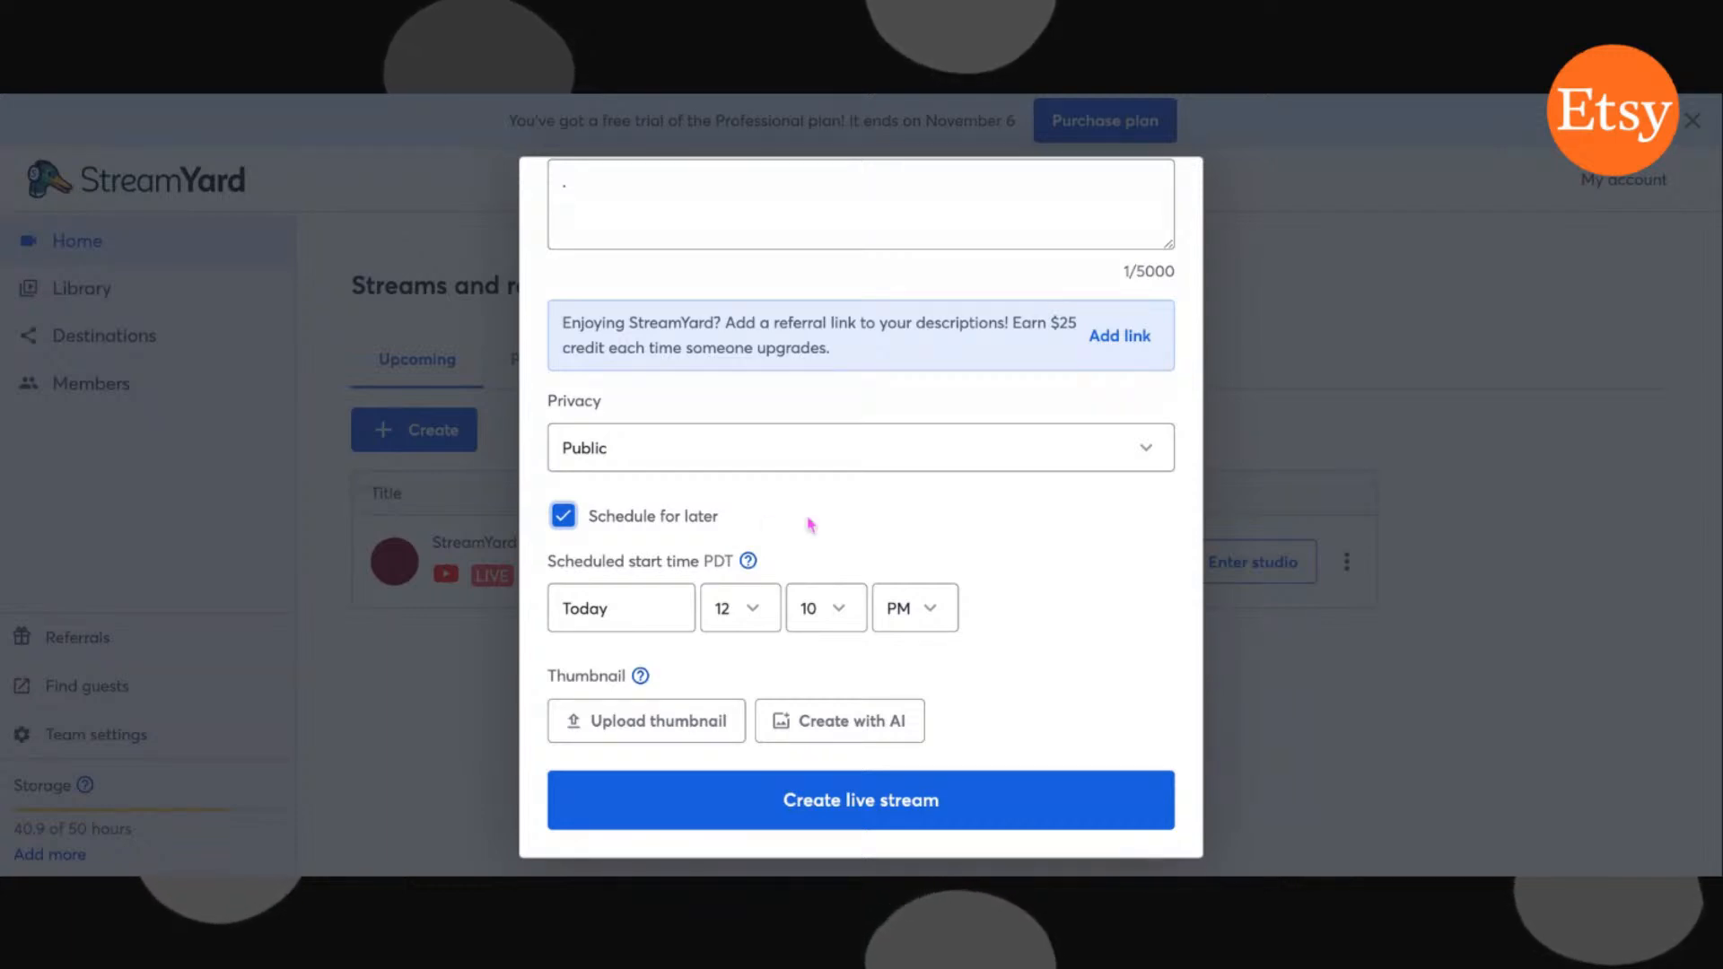
left_click(662, 611)
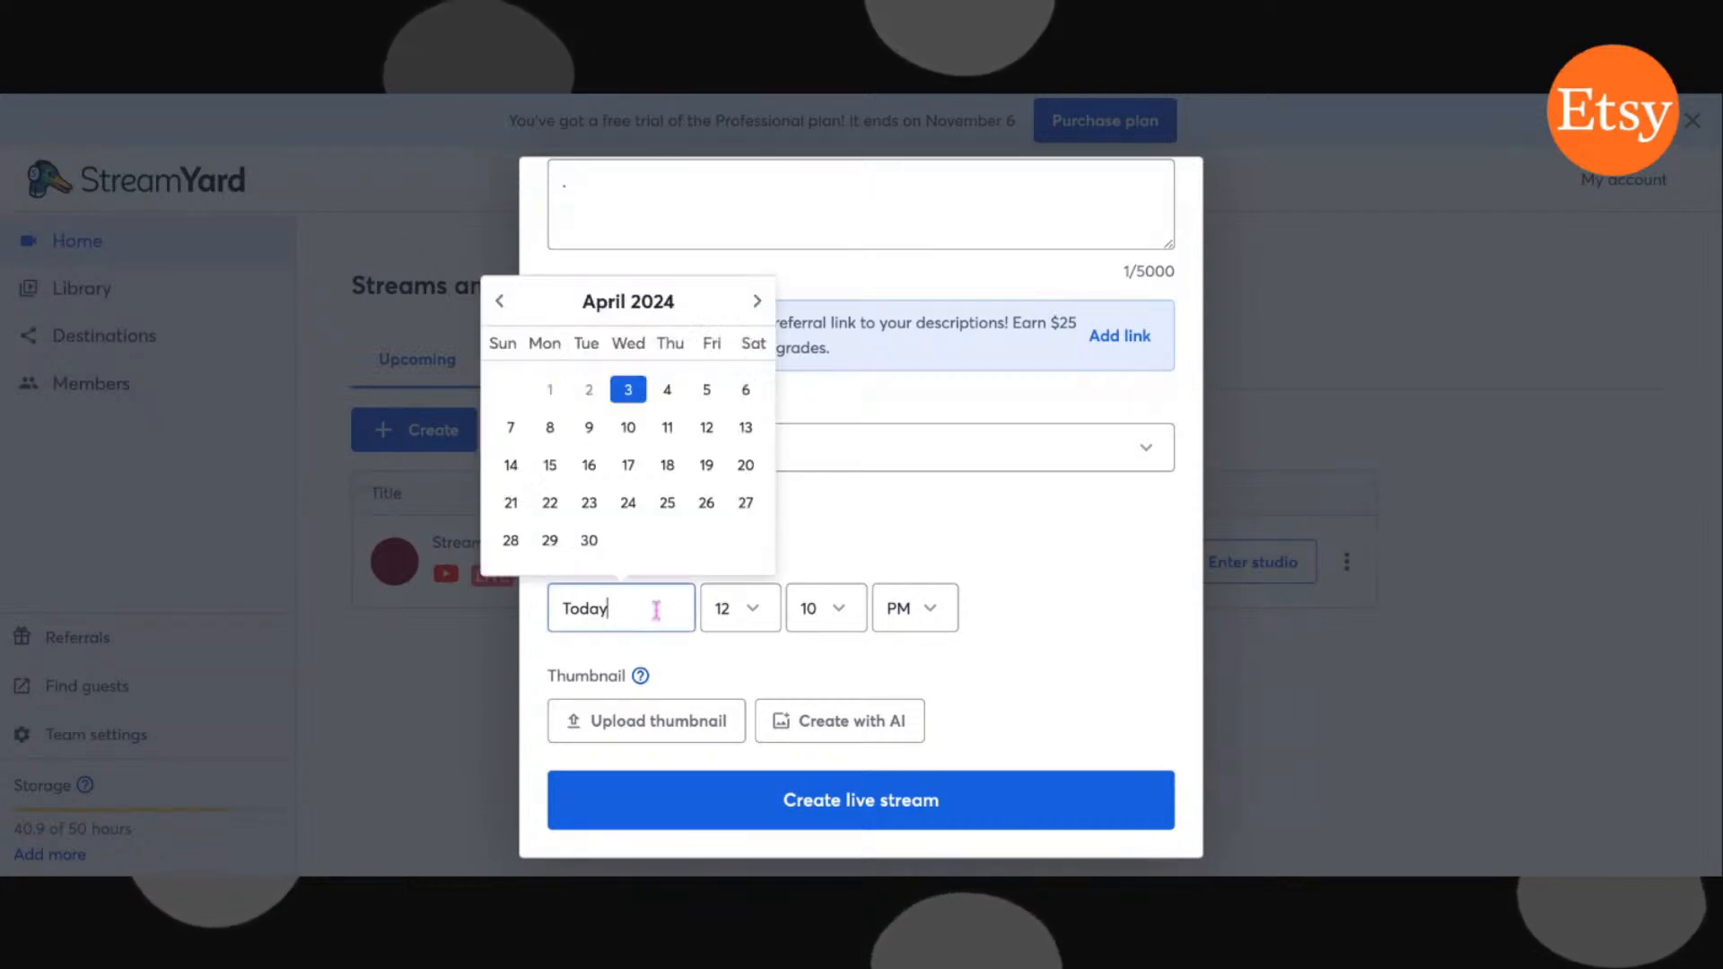
left_click(669, 392)
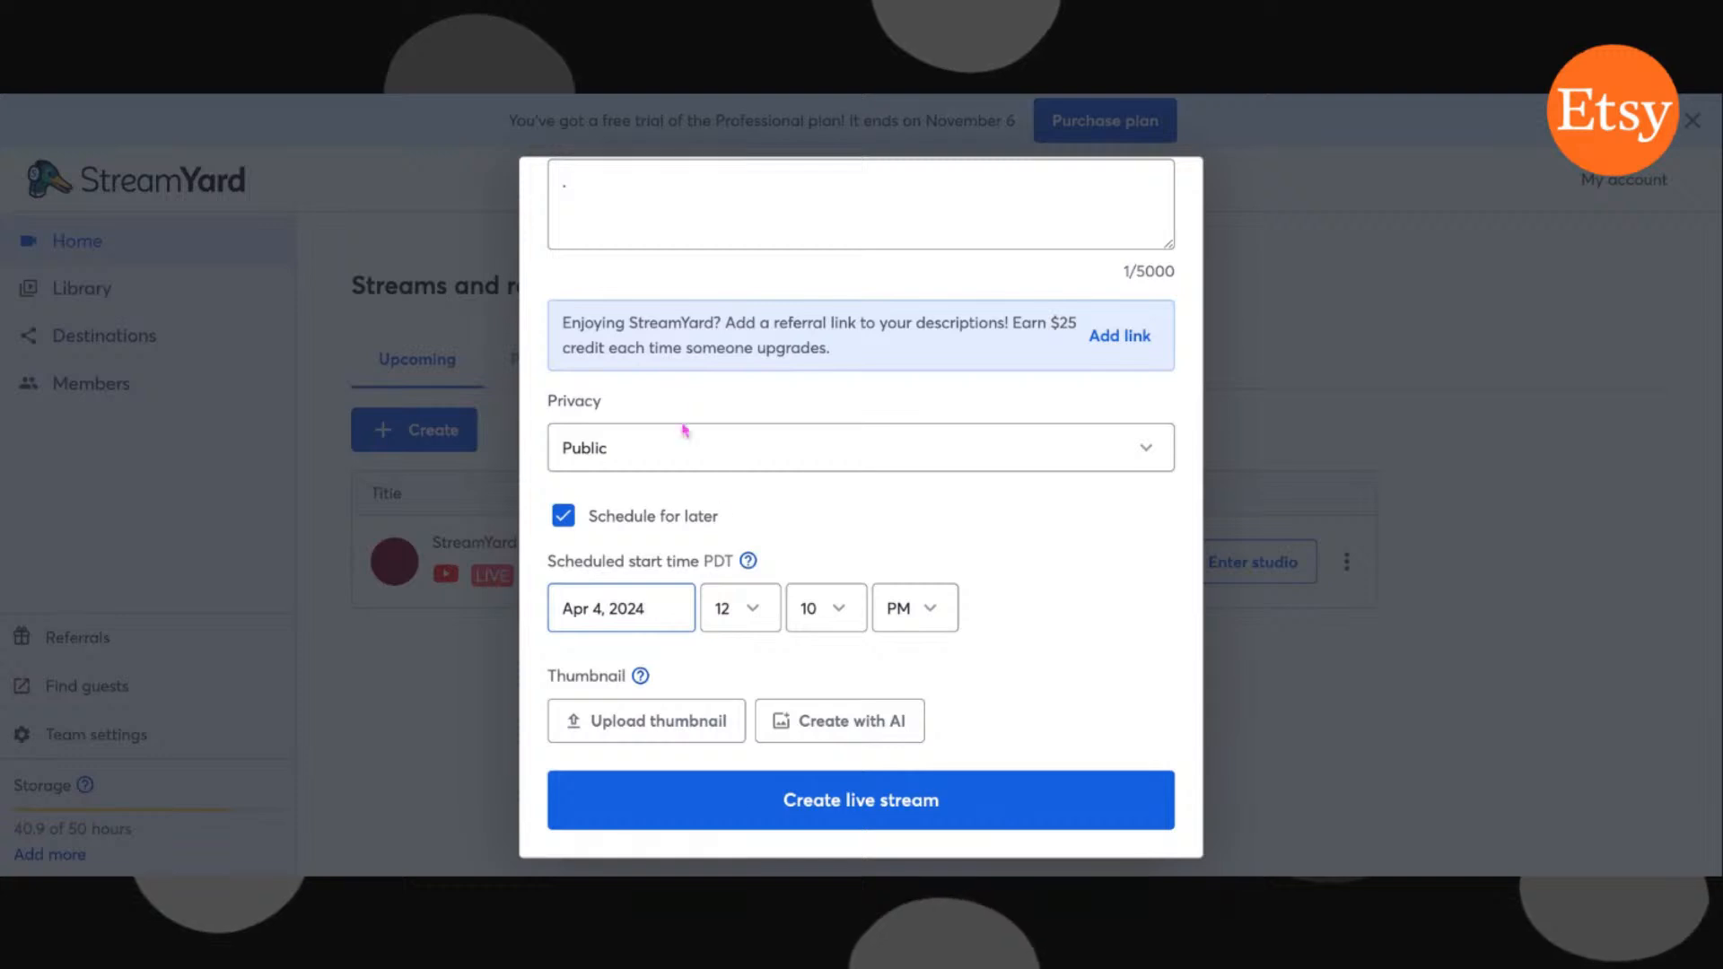
Set the scheduled start time to 09:55 AM.
left_click(754, 610)
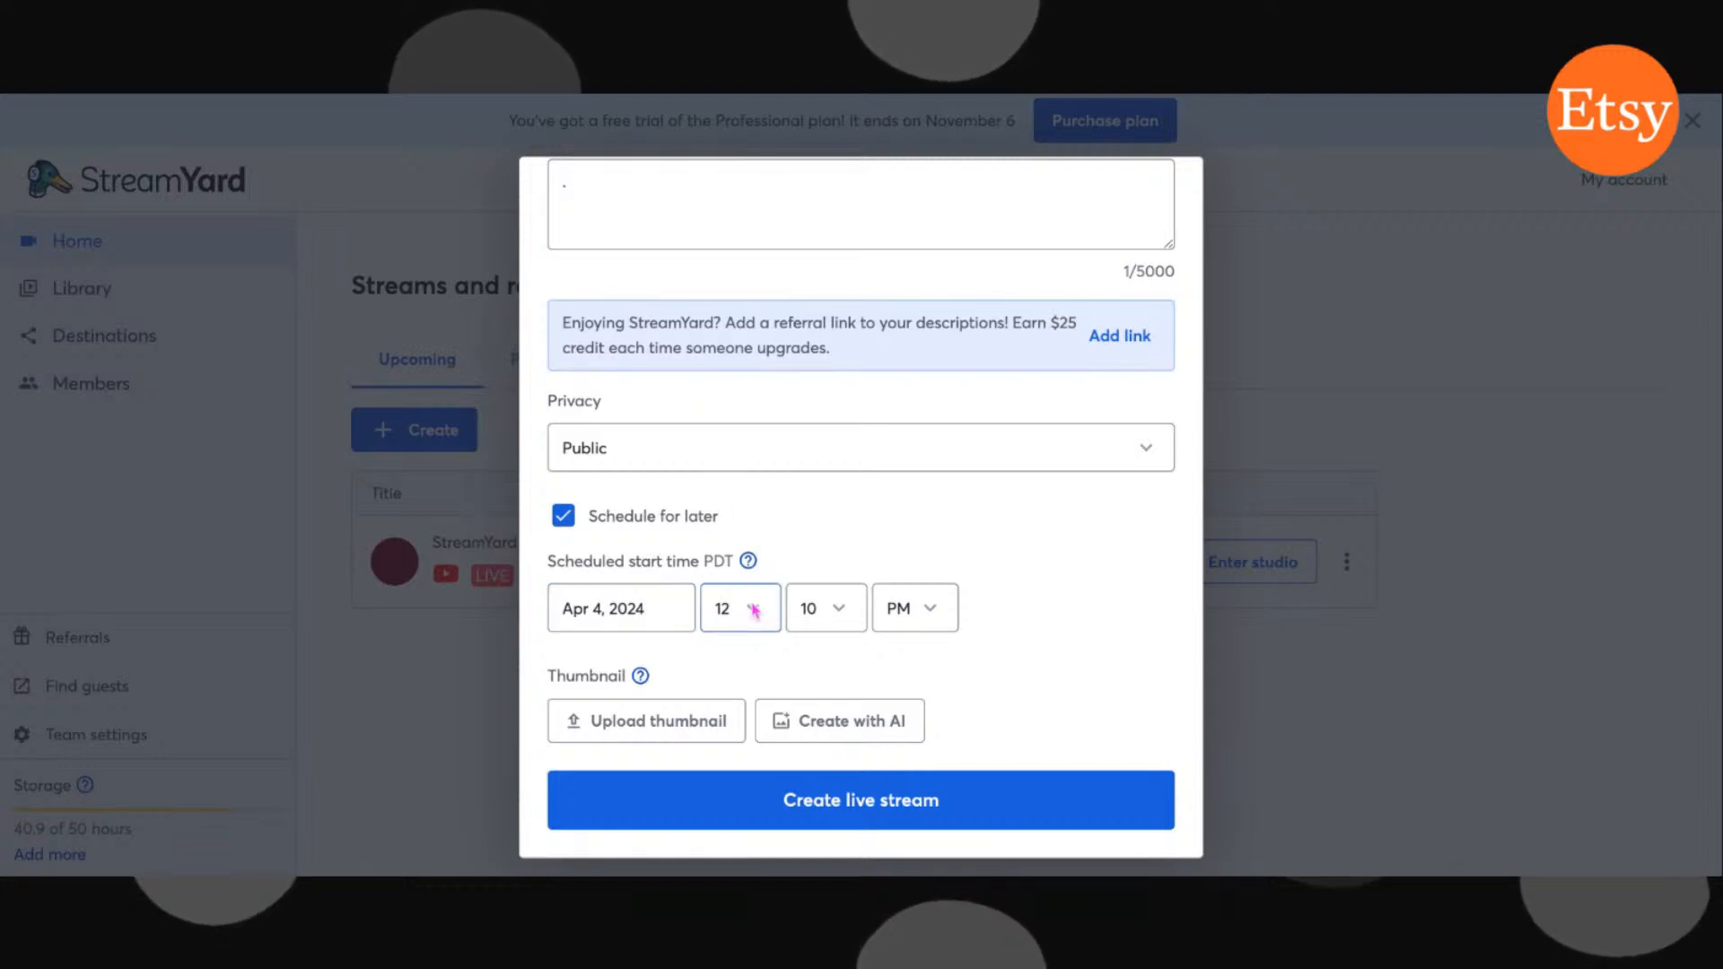
type("09")
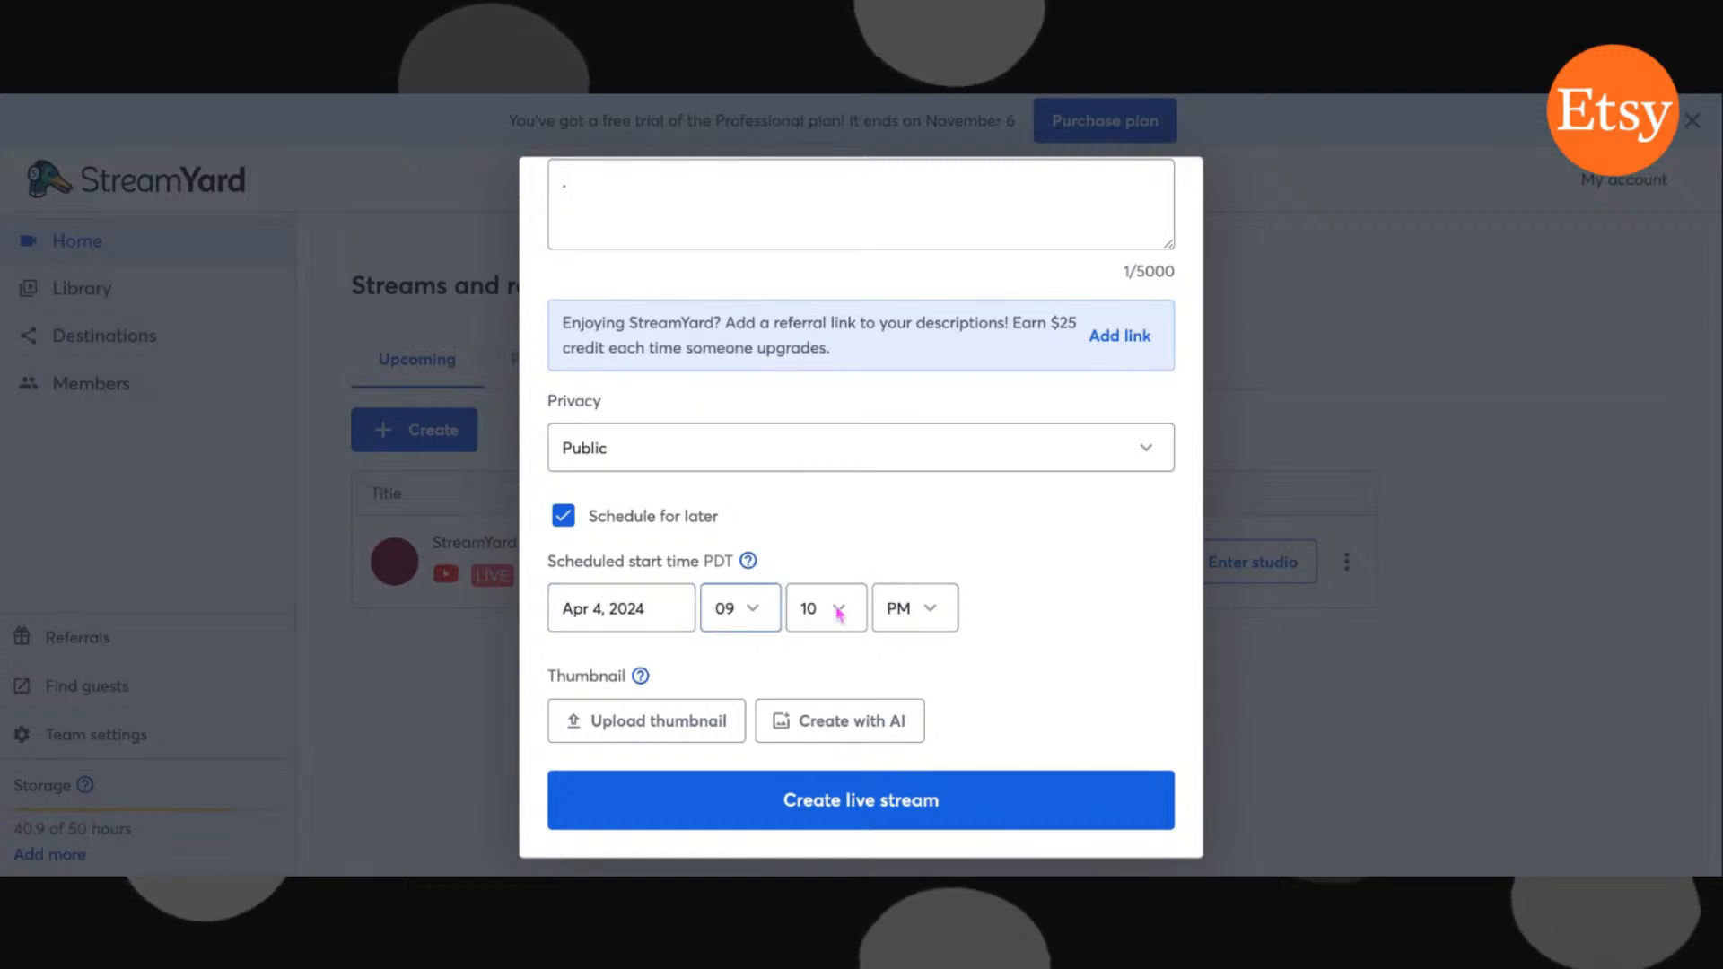
left_click(839, 611)
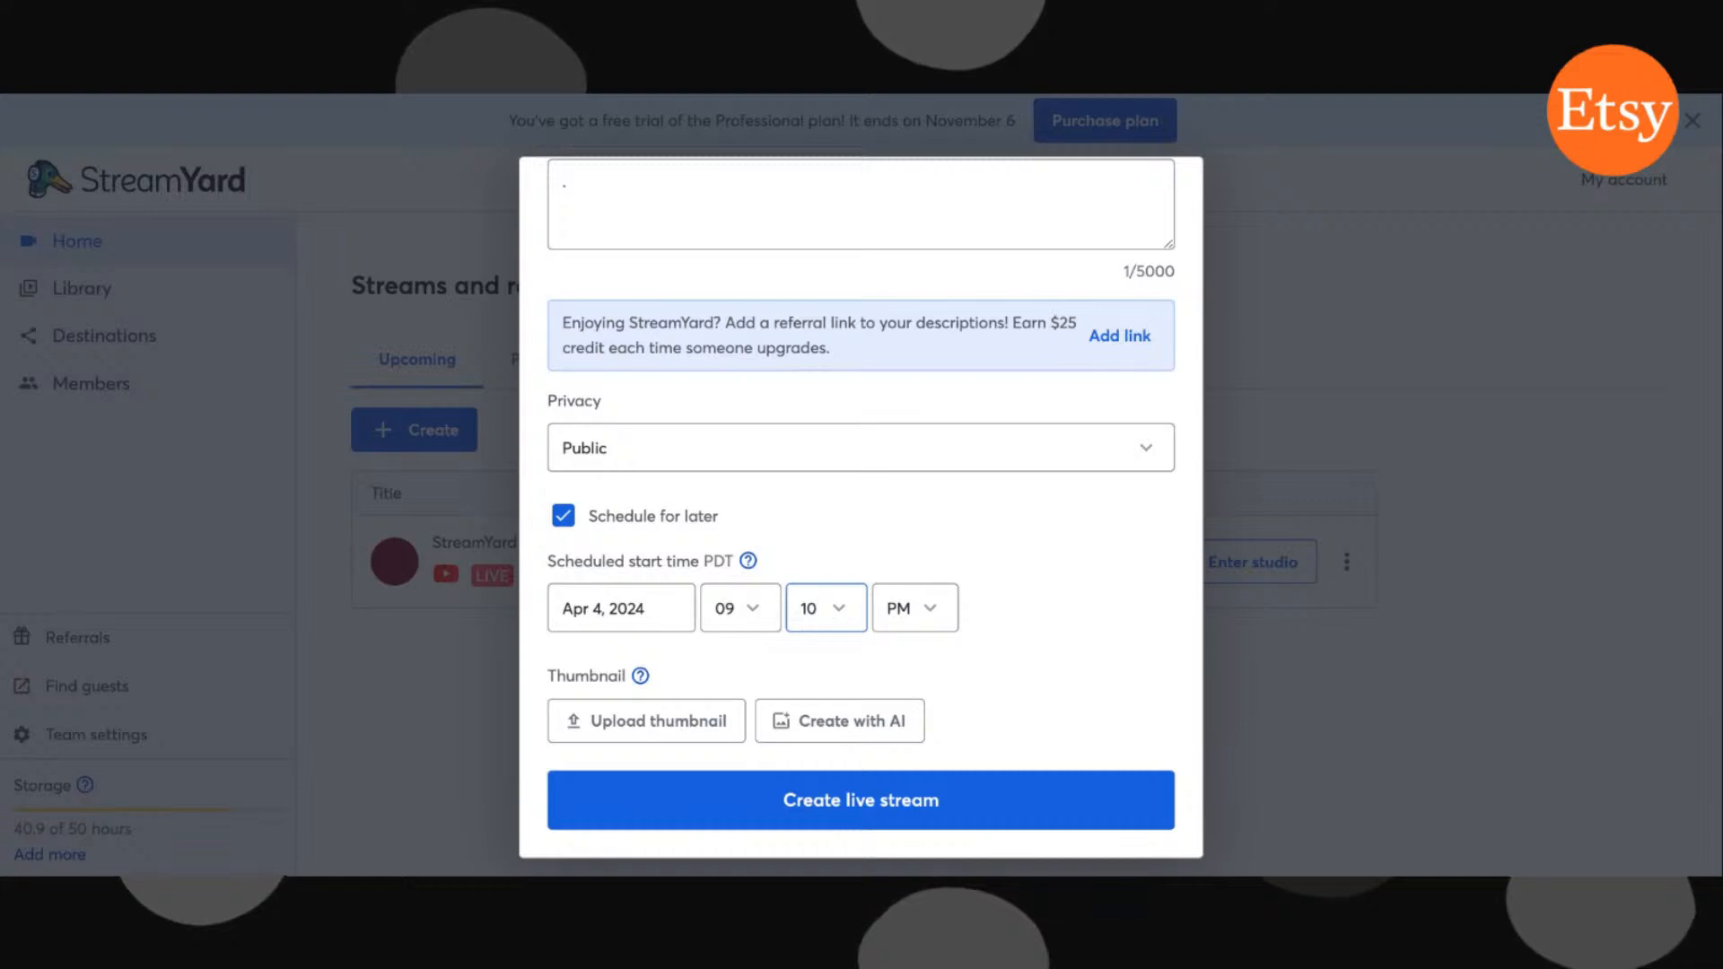
type("55")
left_click(932, 618)
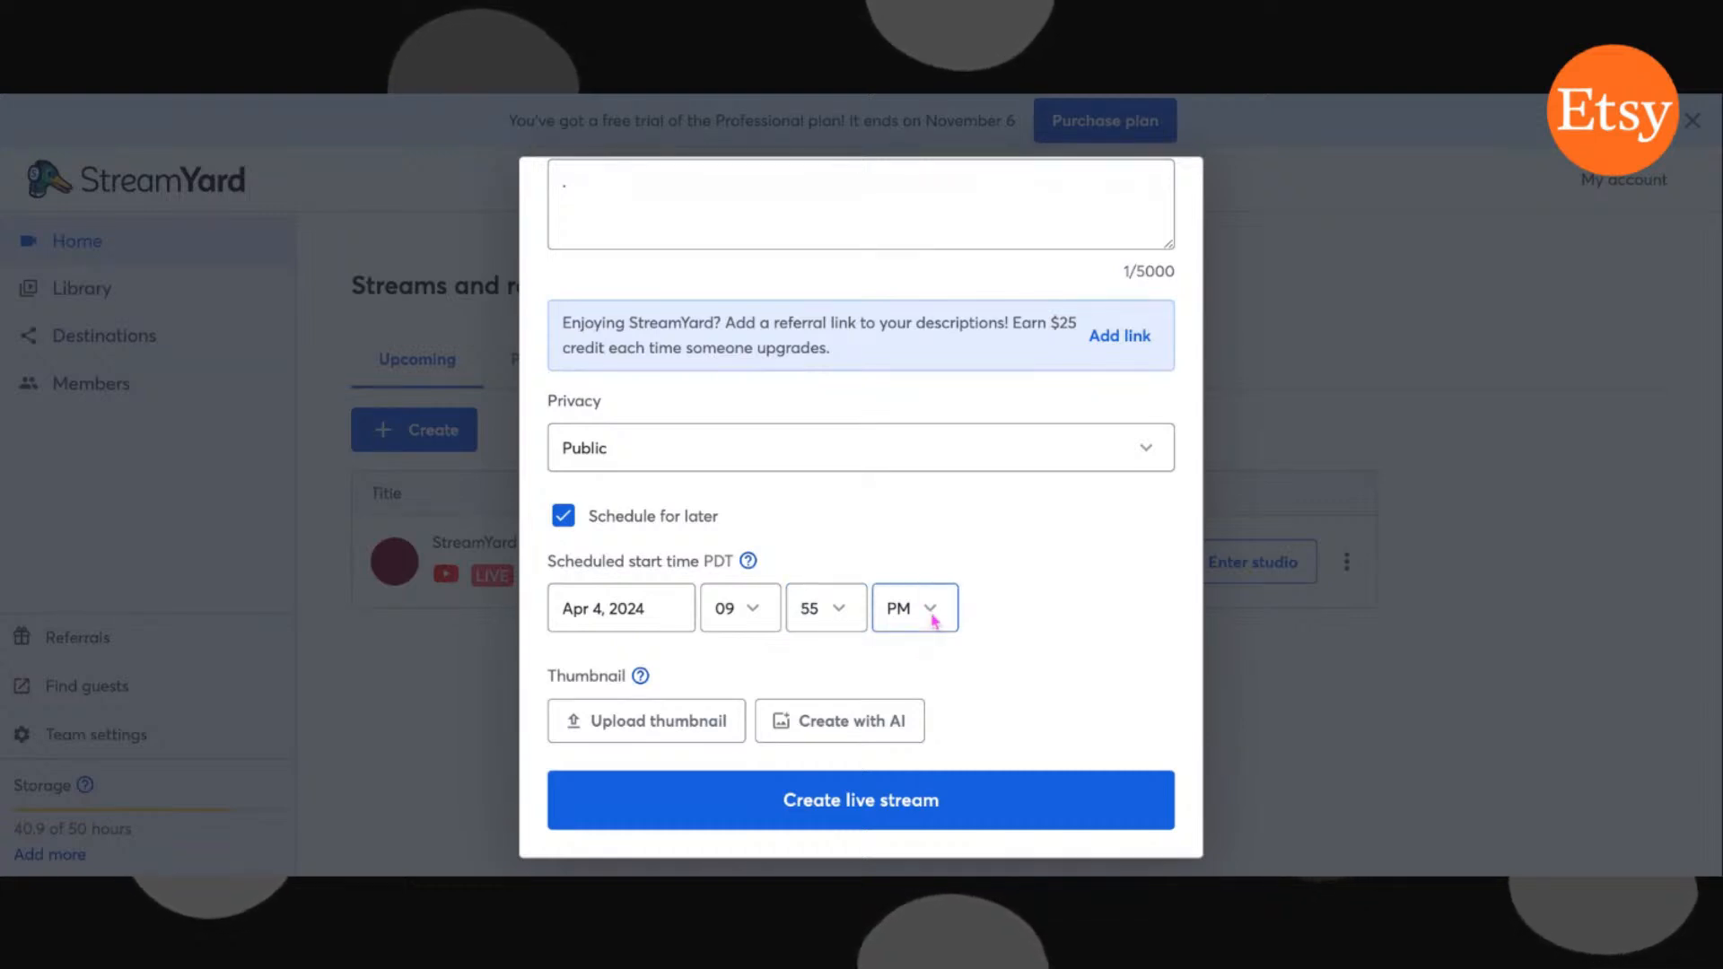
type("a")
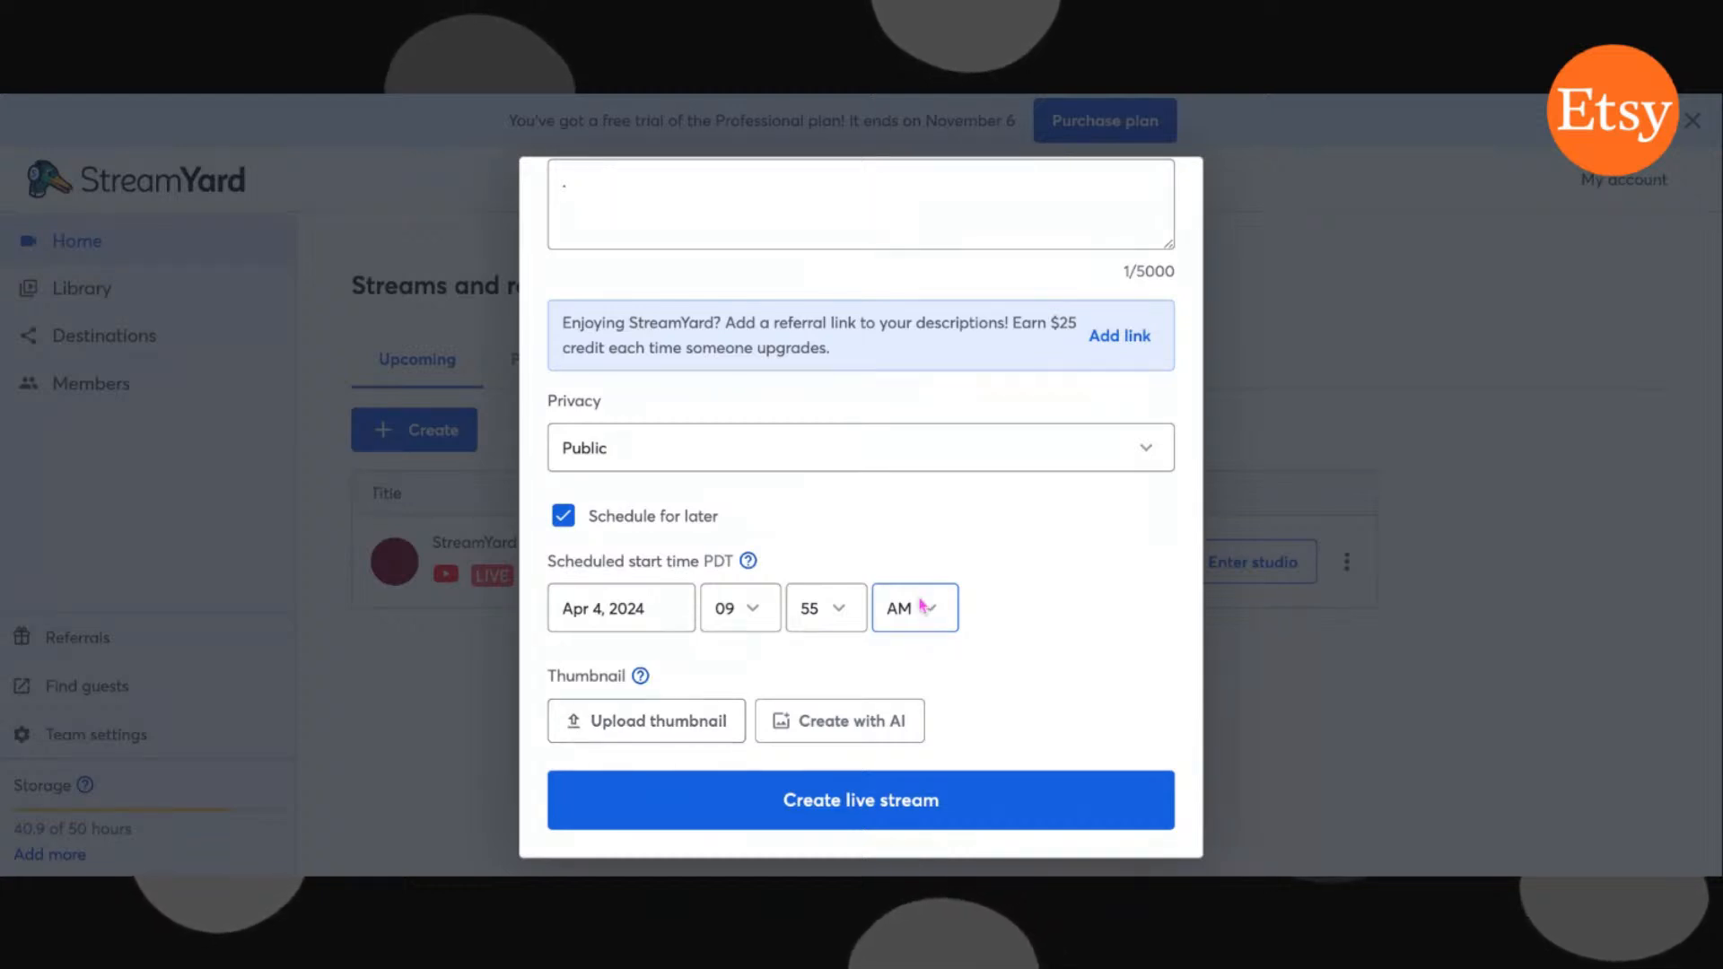
Review the scheduled stream details and start creating its thumbnail with AI.
scroll(1055, 710, "up", 3)
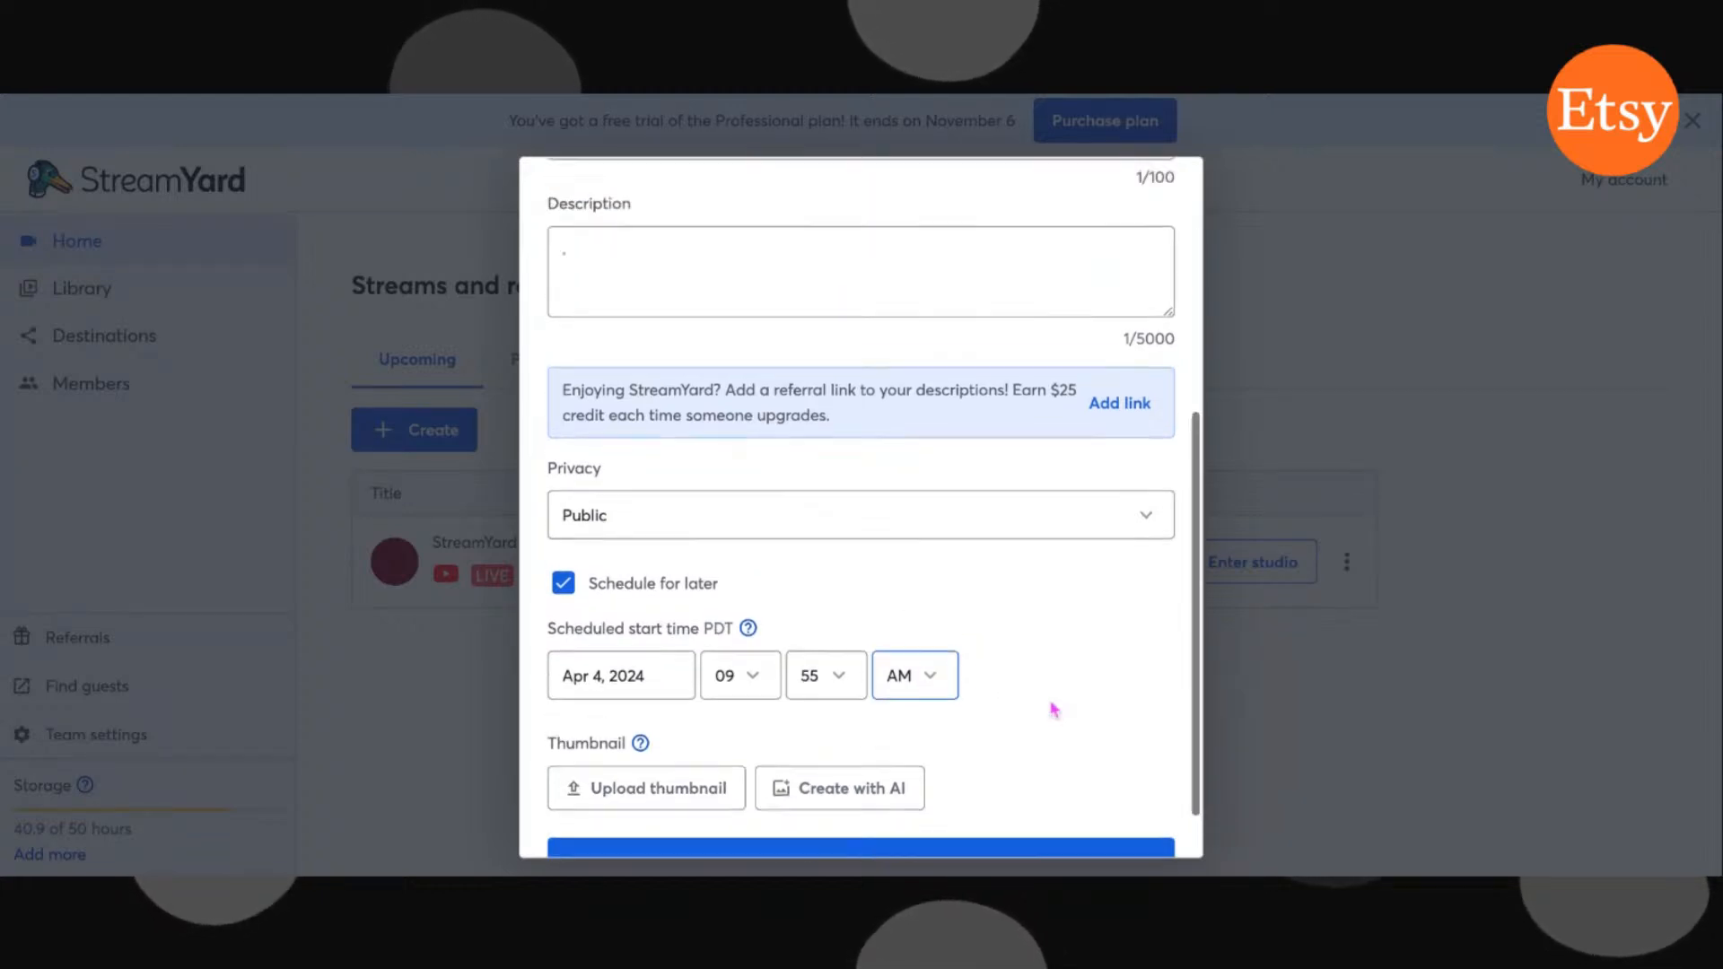
scroll(1052, 705, "down", 1)
scroll(862, 539, "down", 3)
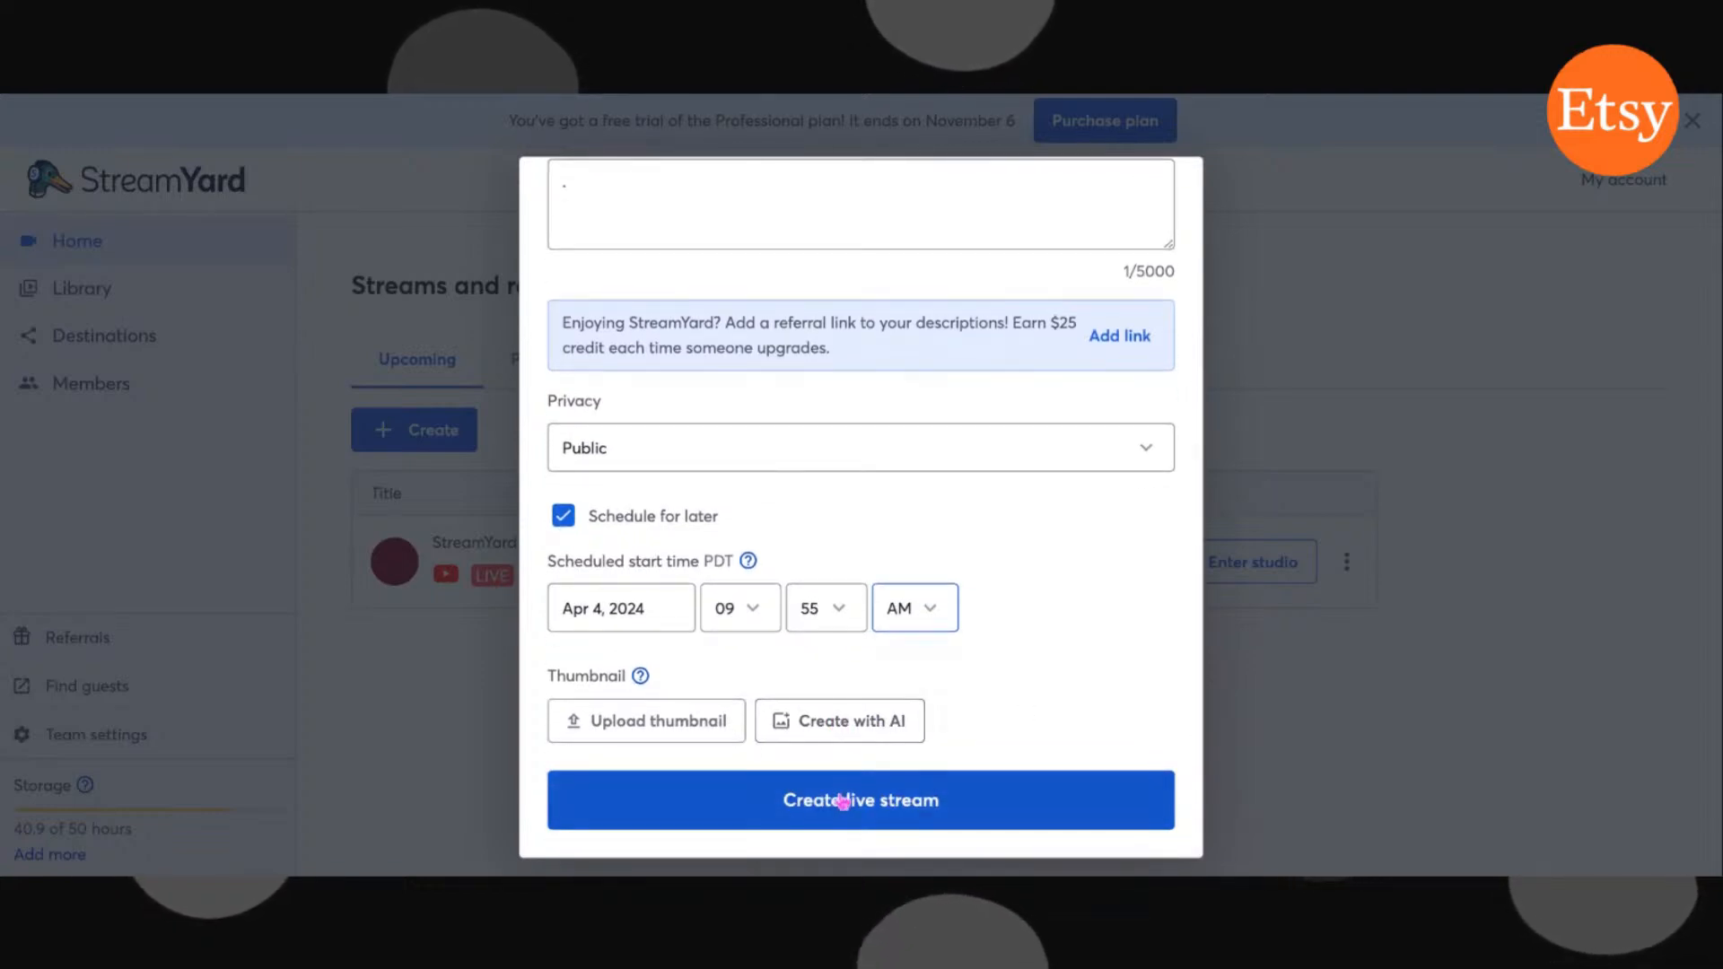
left_click(843, 722)
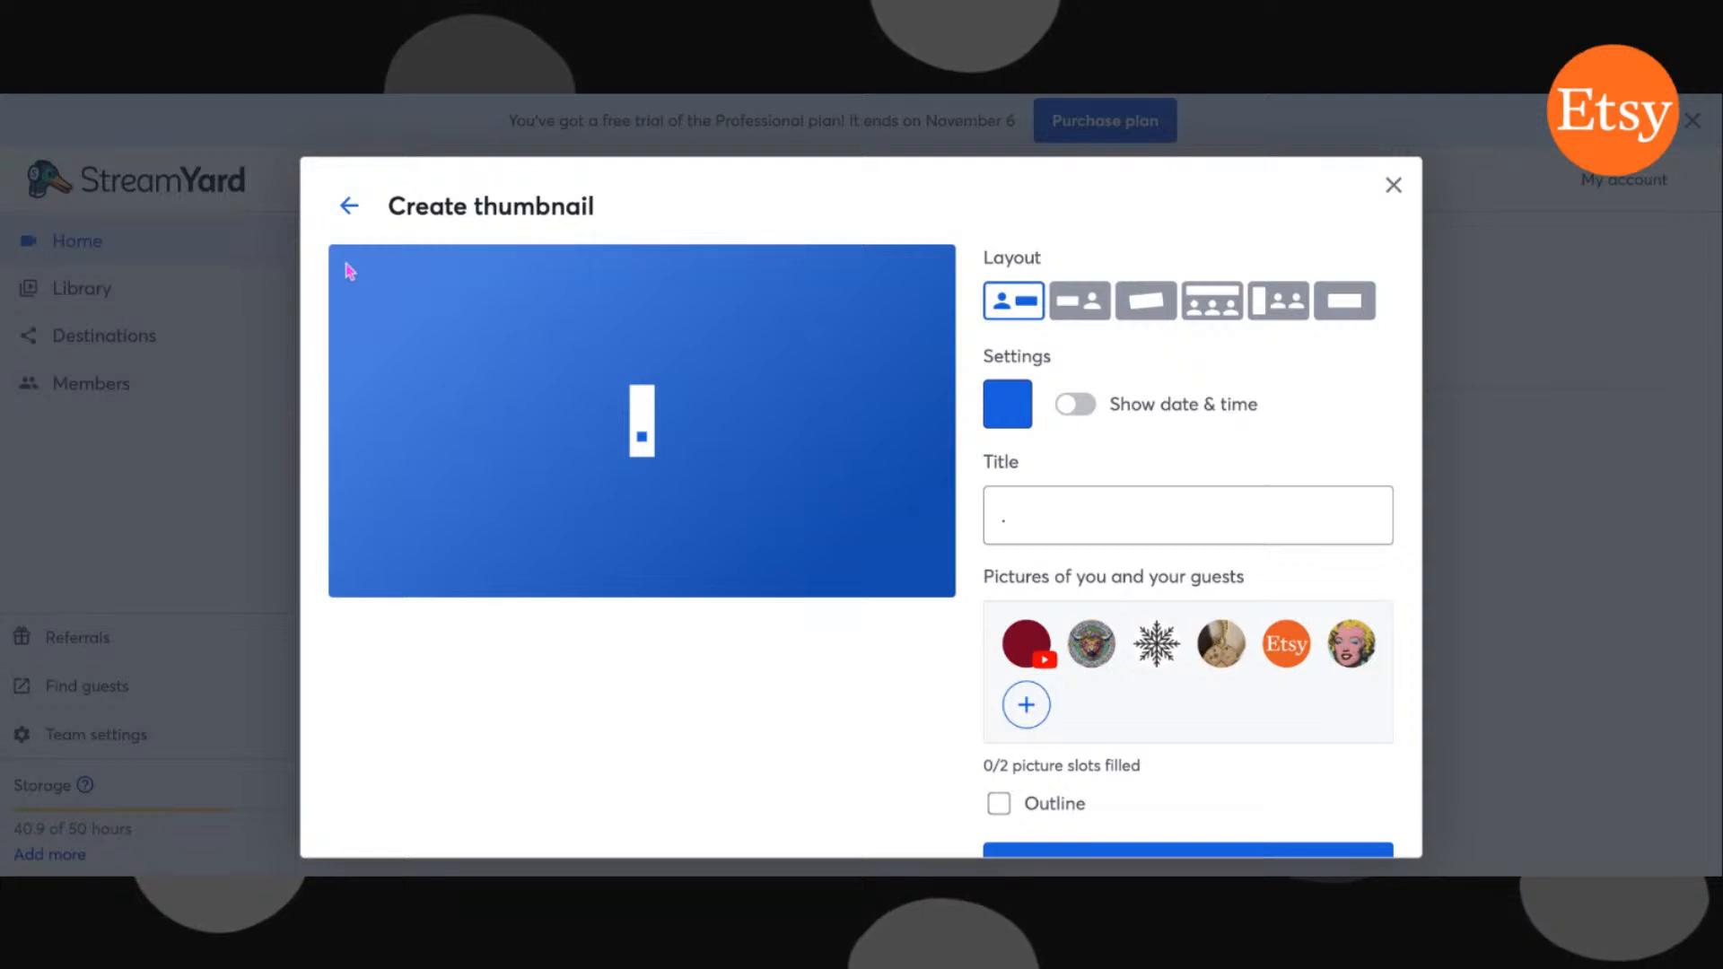
Preview the other thumbnail layouts one after another and choose the text-only layout with the wavy pink and blue background.
left_click(1081, 306)
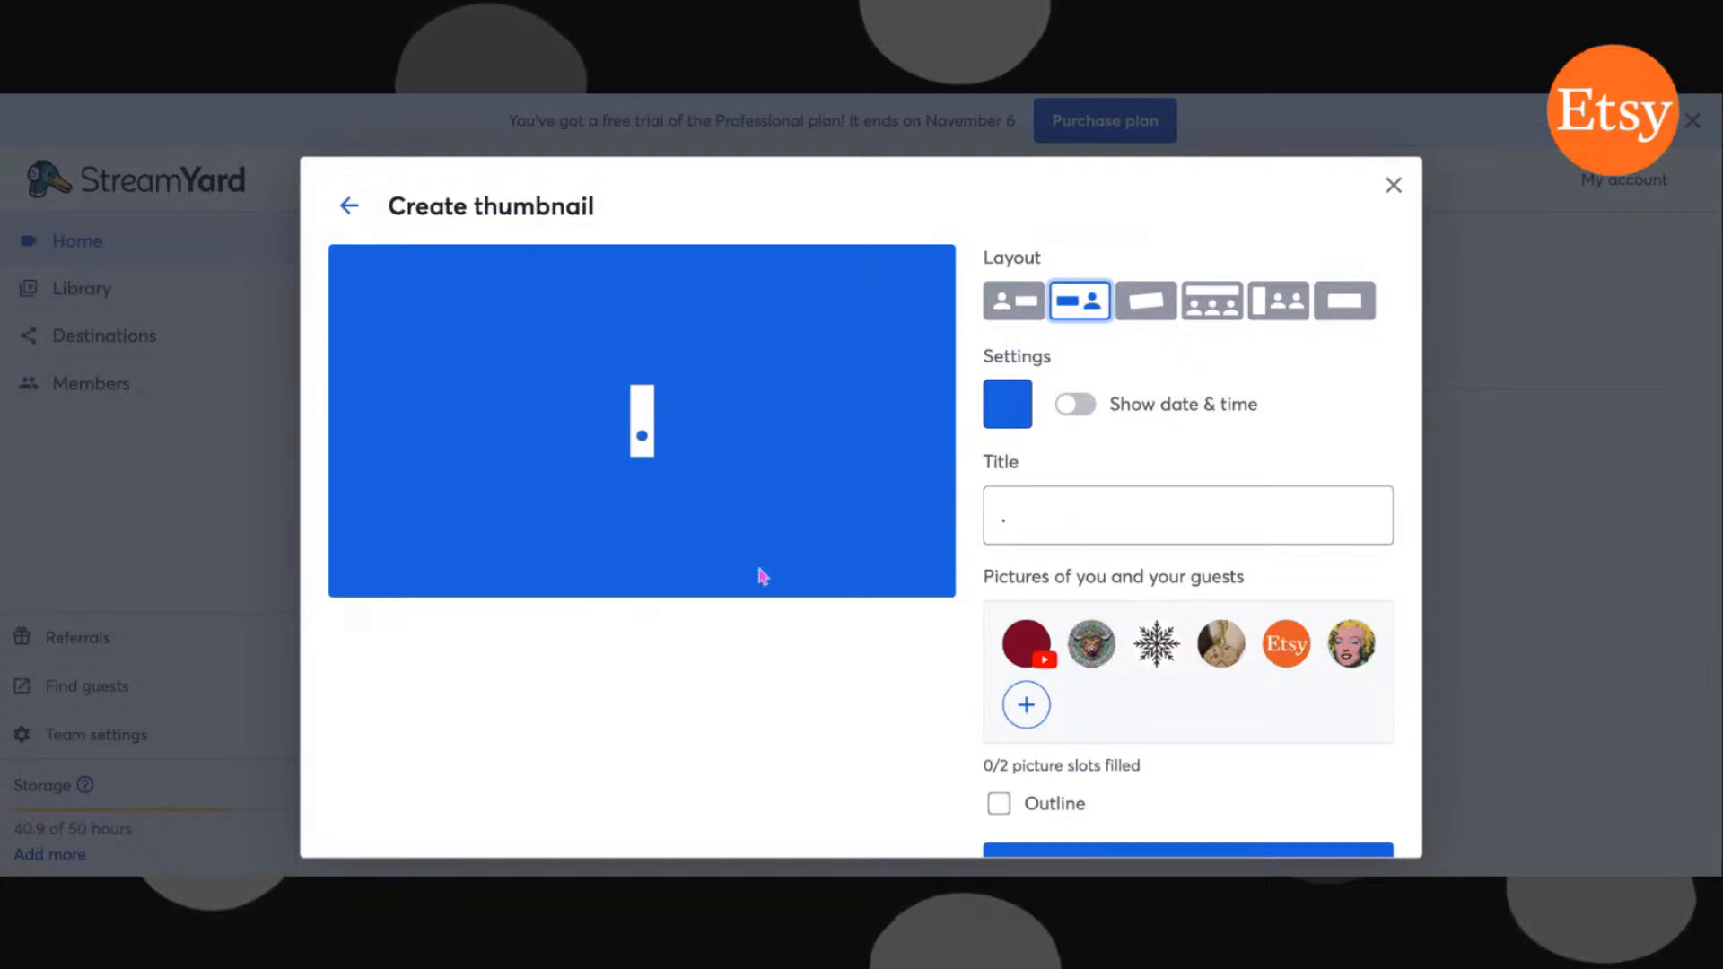
left_click(1148, 305)
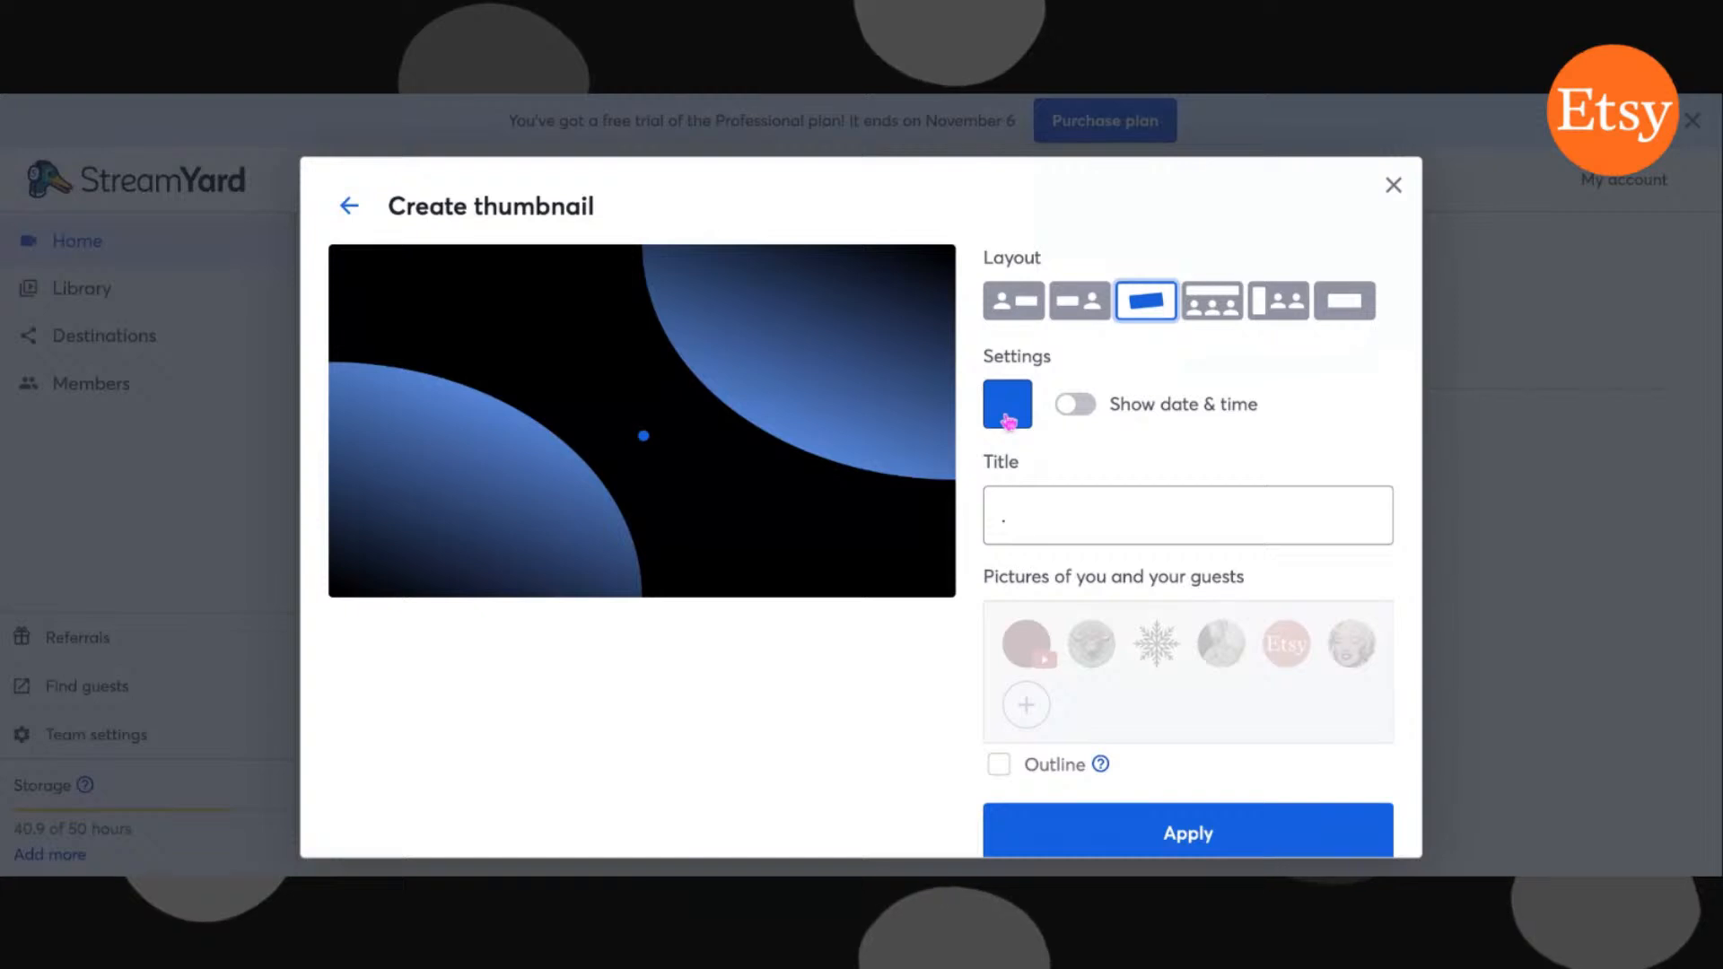
left_click(1210, 308)
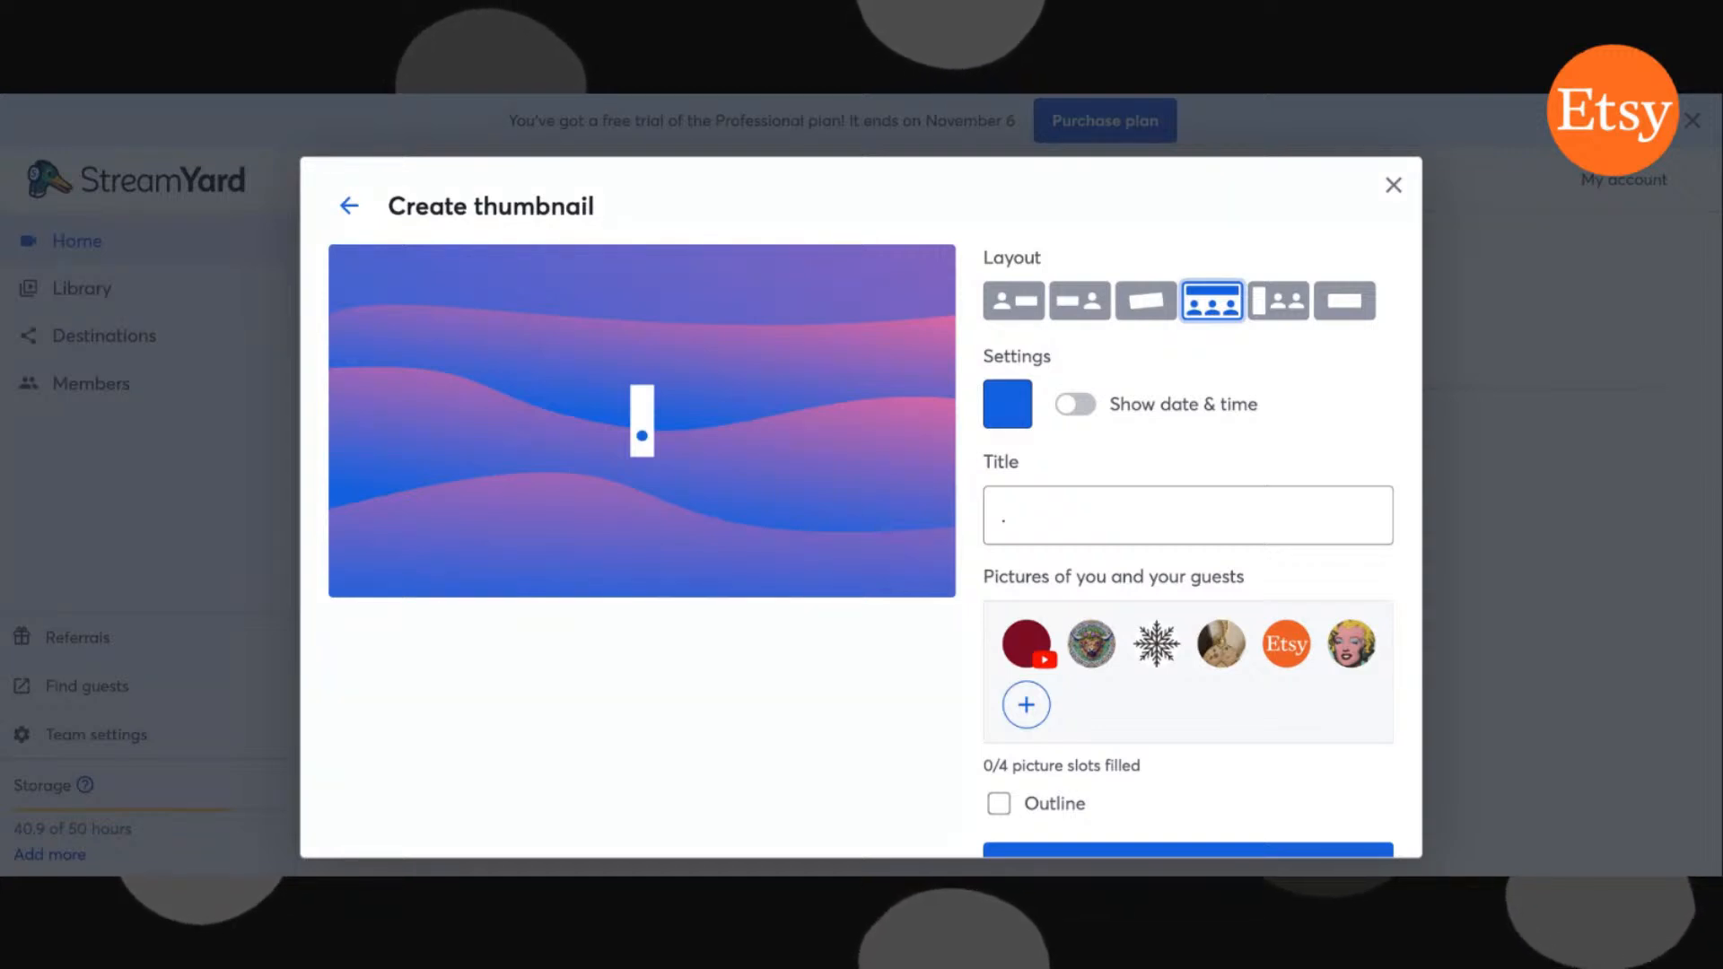
left_click(1280, 305)
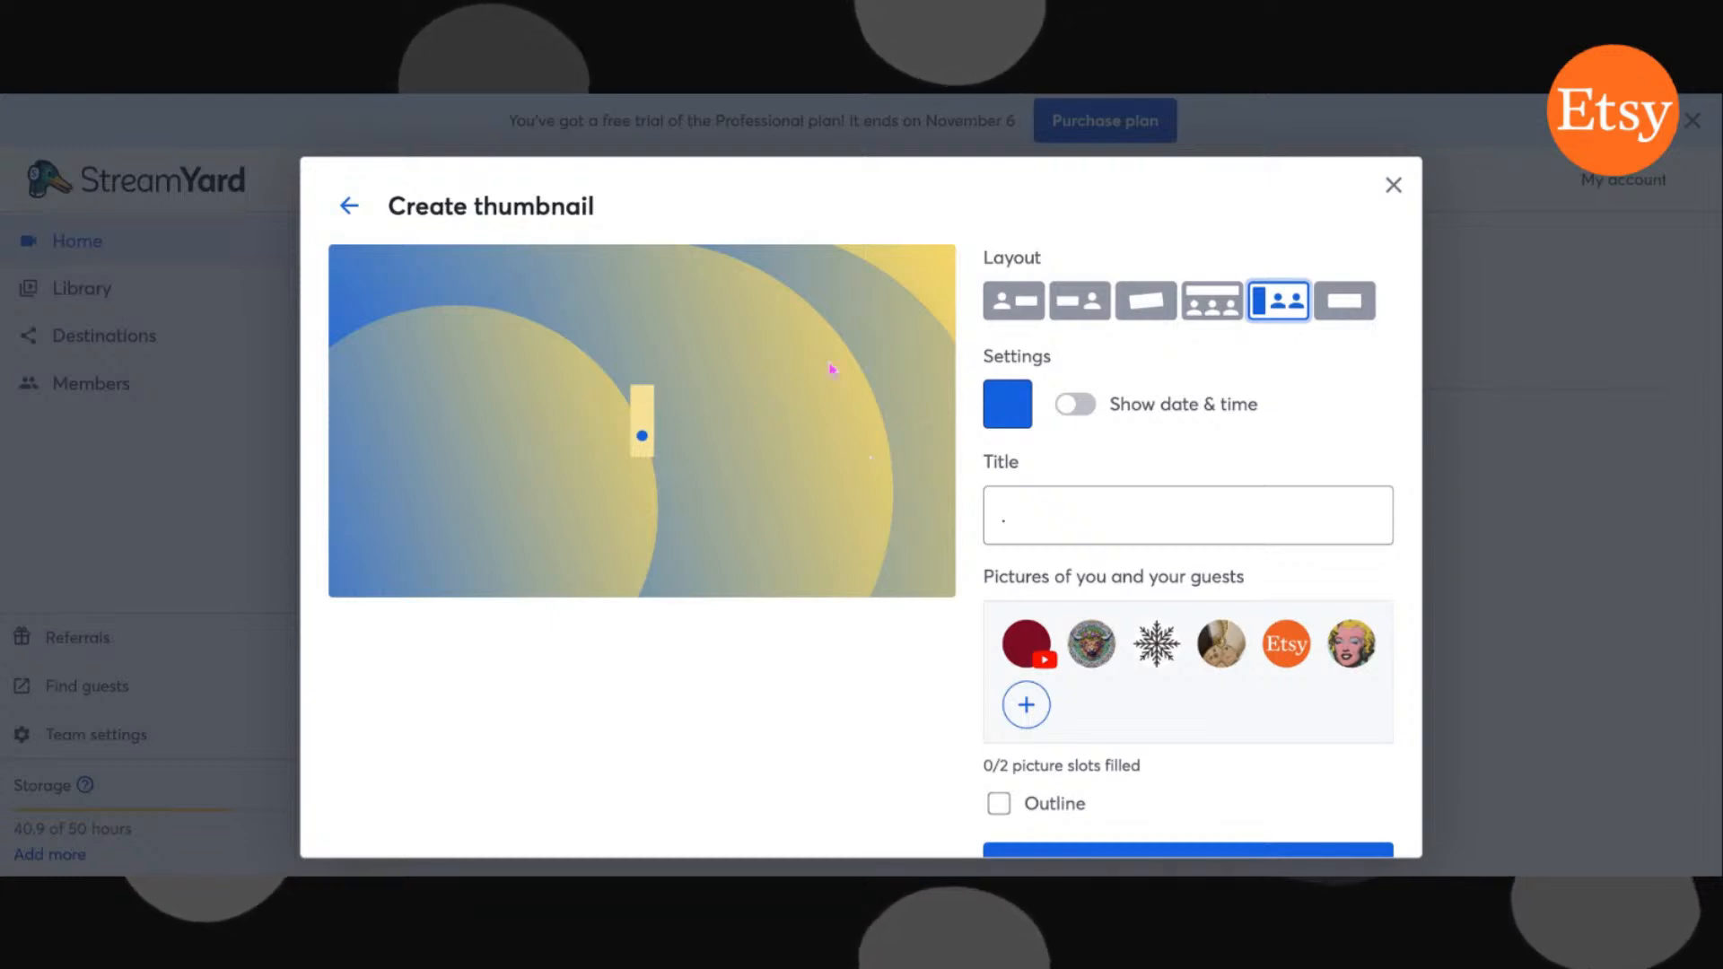
left_click(1342, 309)
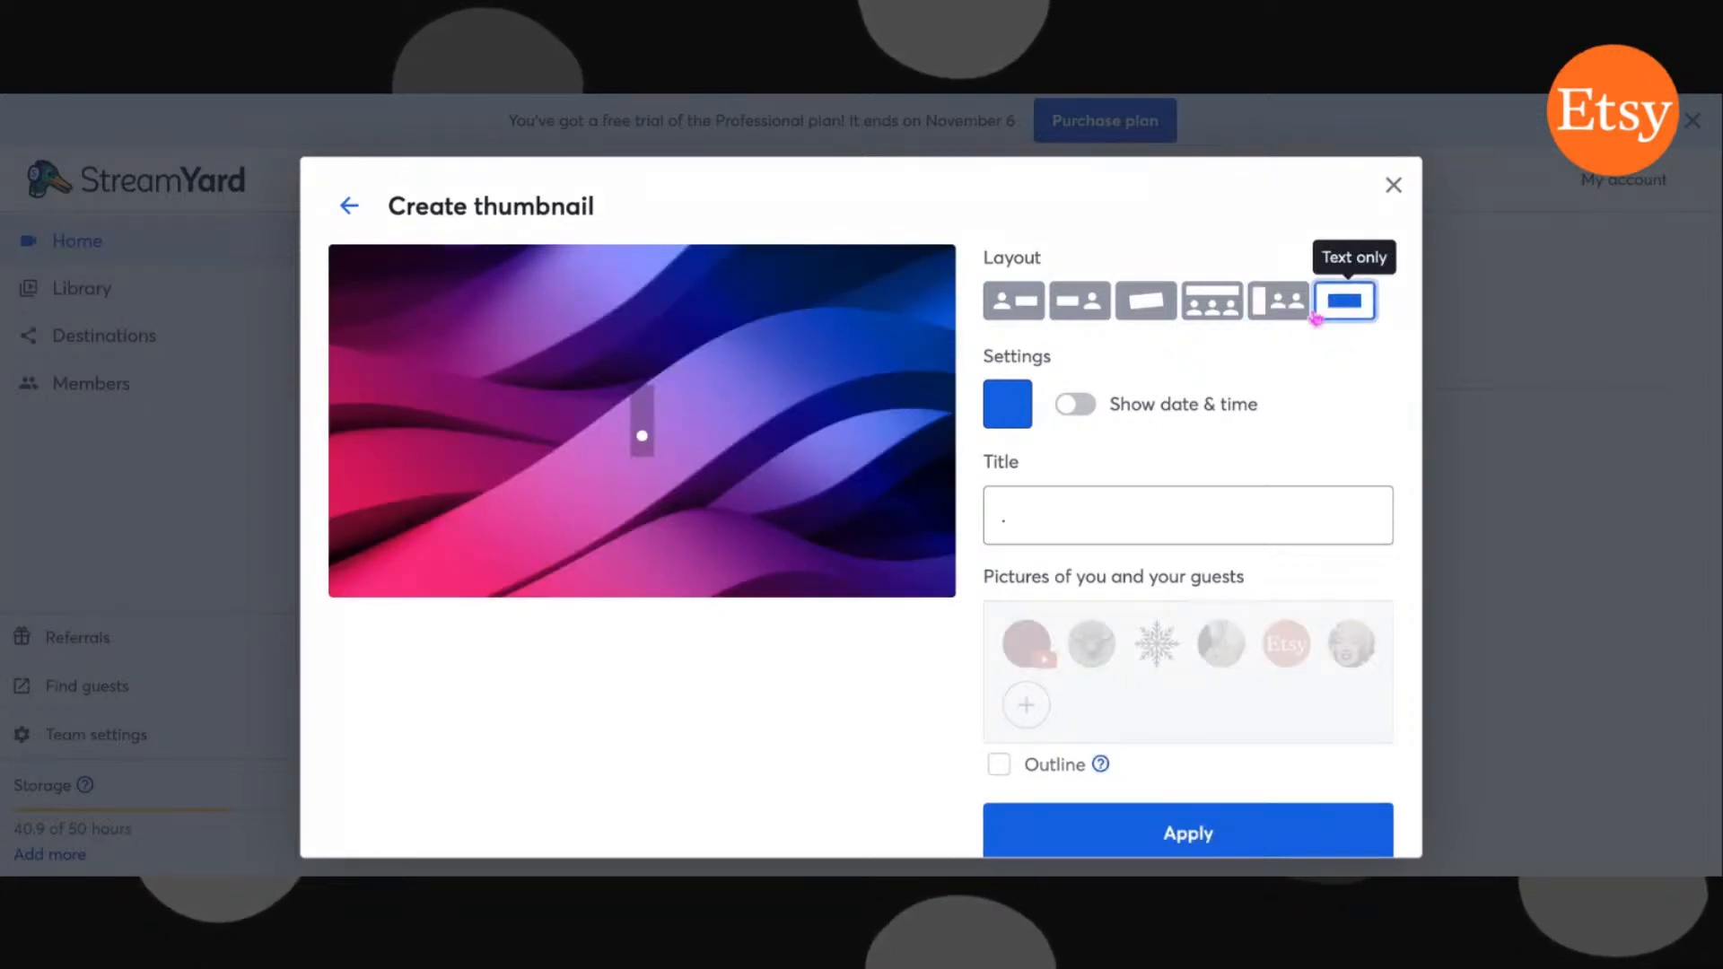
left_click(1274, 304)
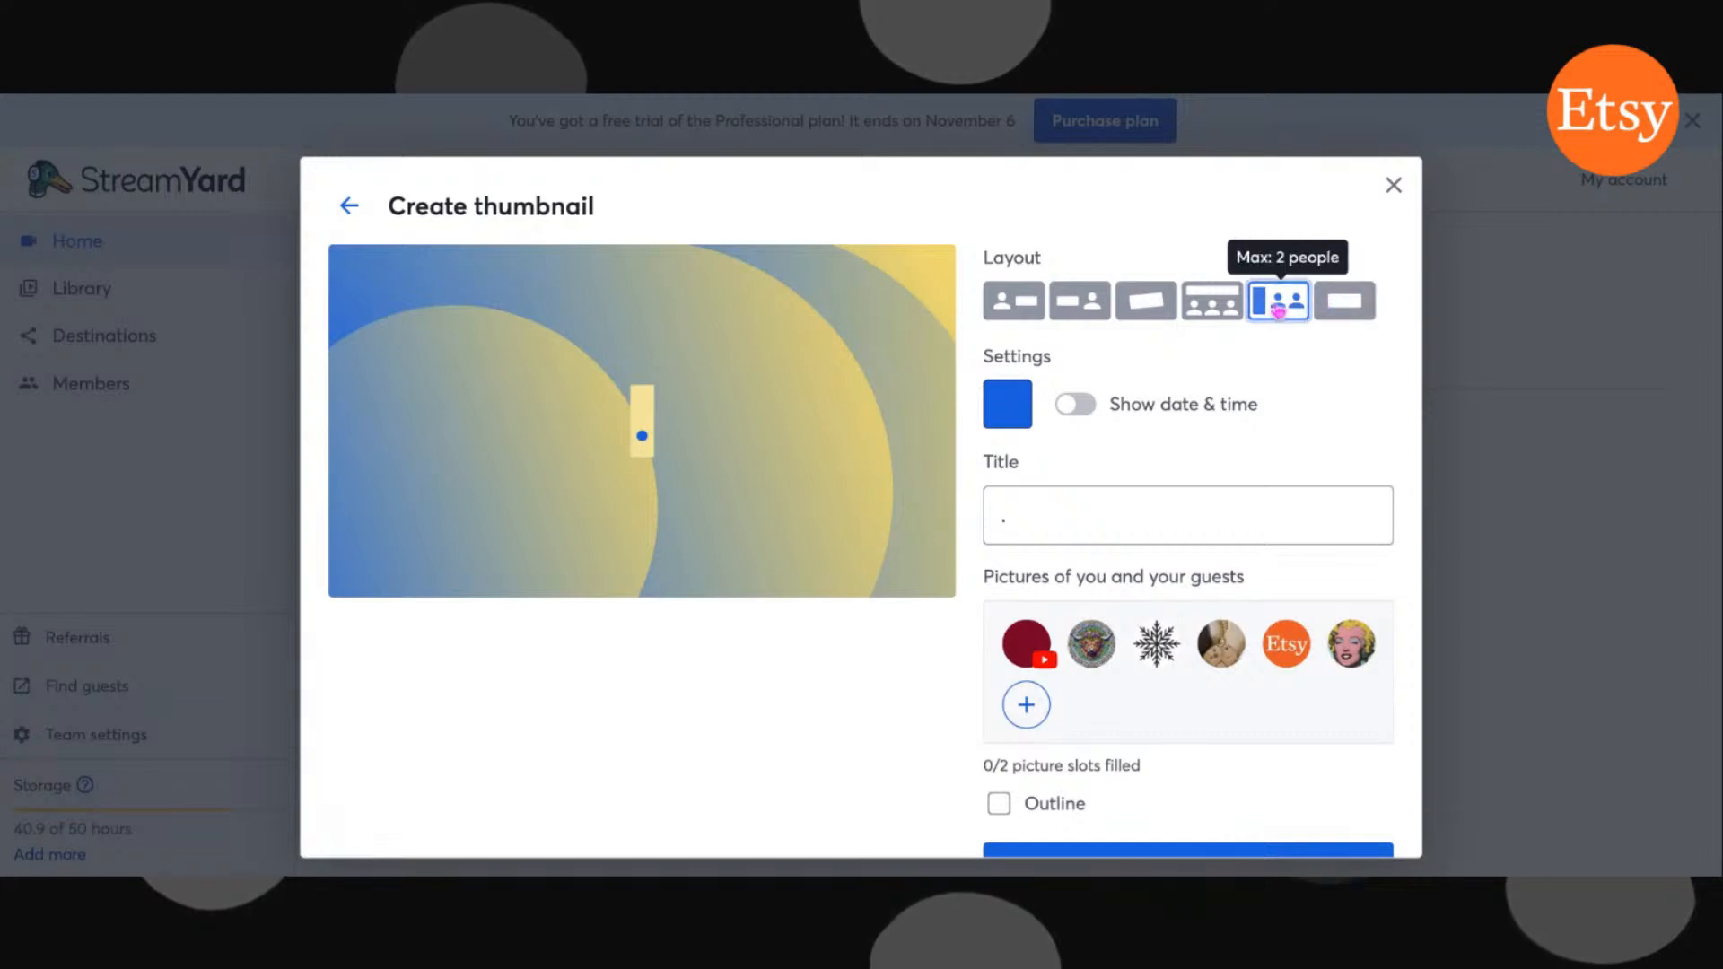
left_click(1341, 303)
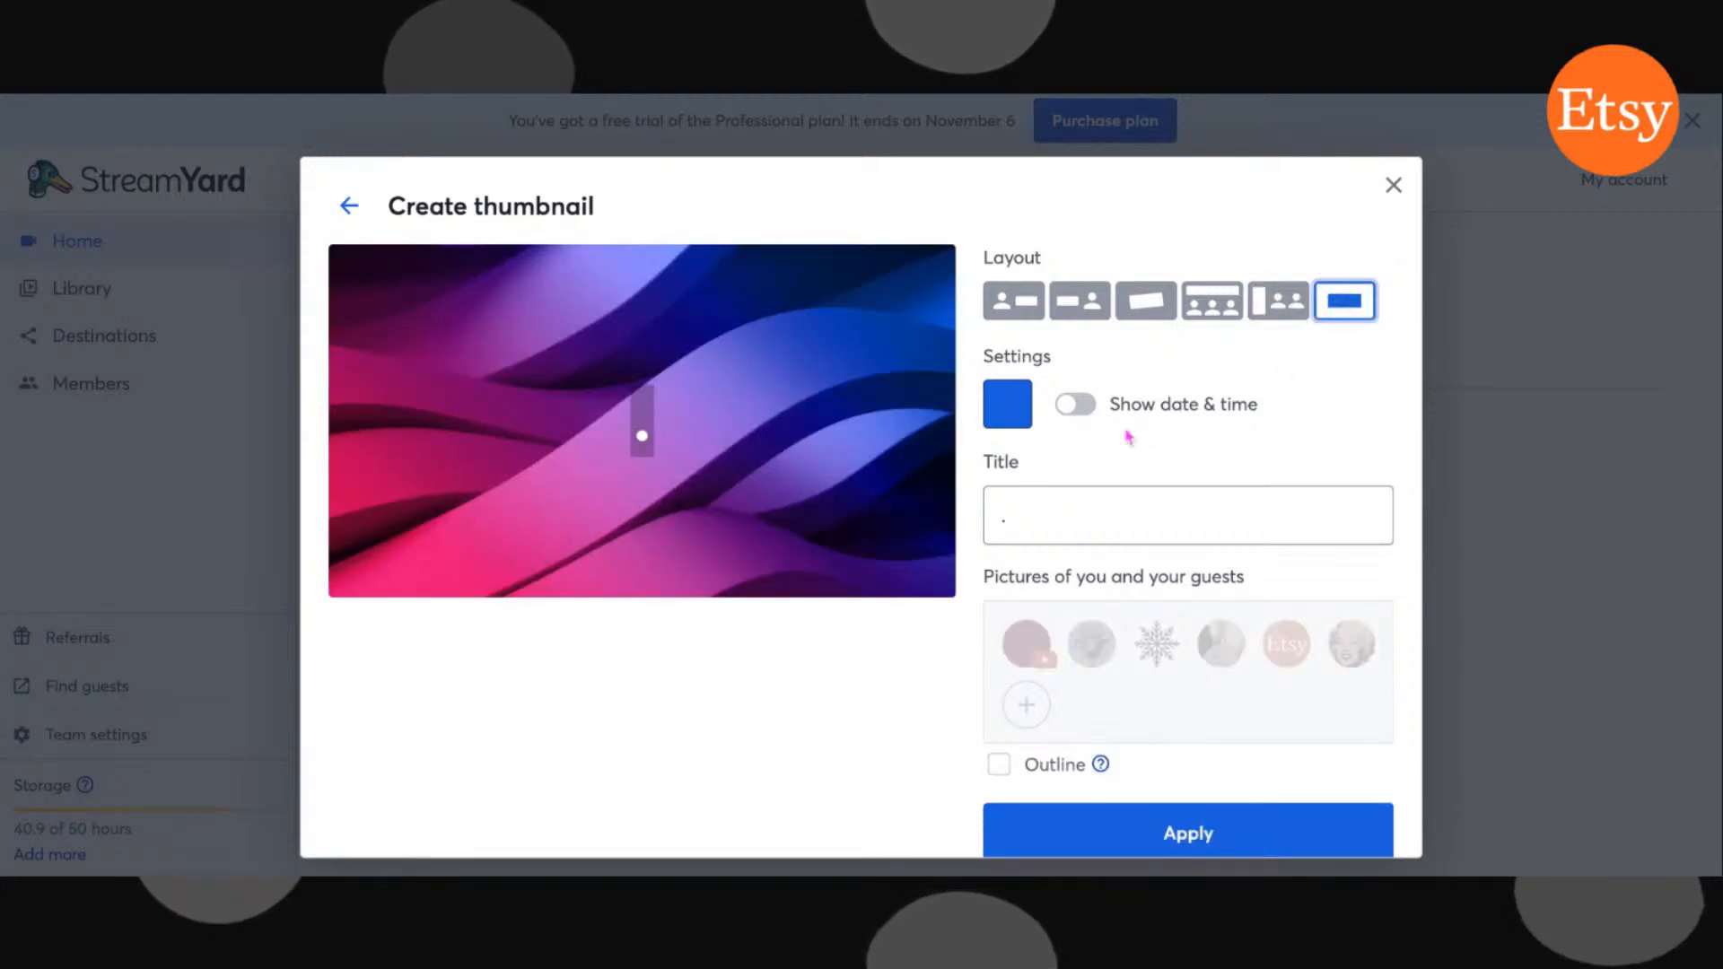
Clear the thumbnail title, and try showing the date and time on the thumbnail before hiding it again.
left_click(1079, 406)
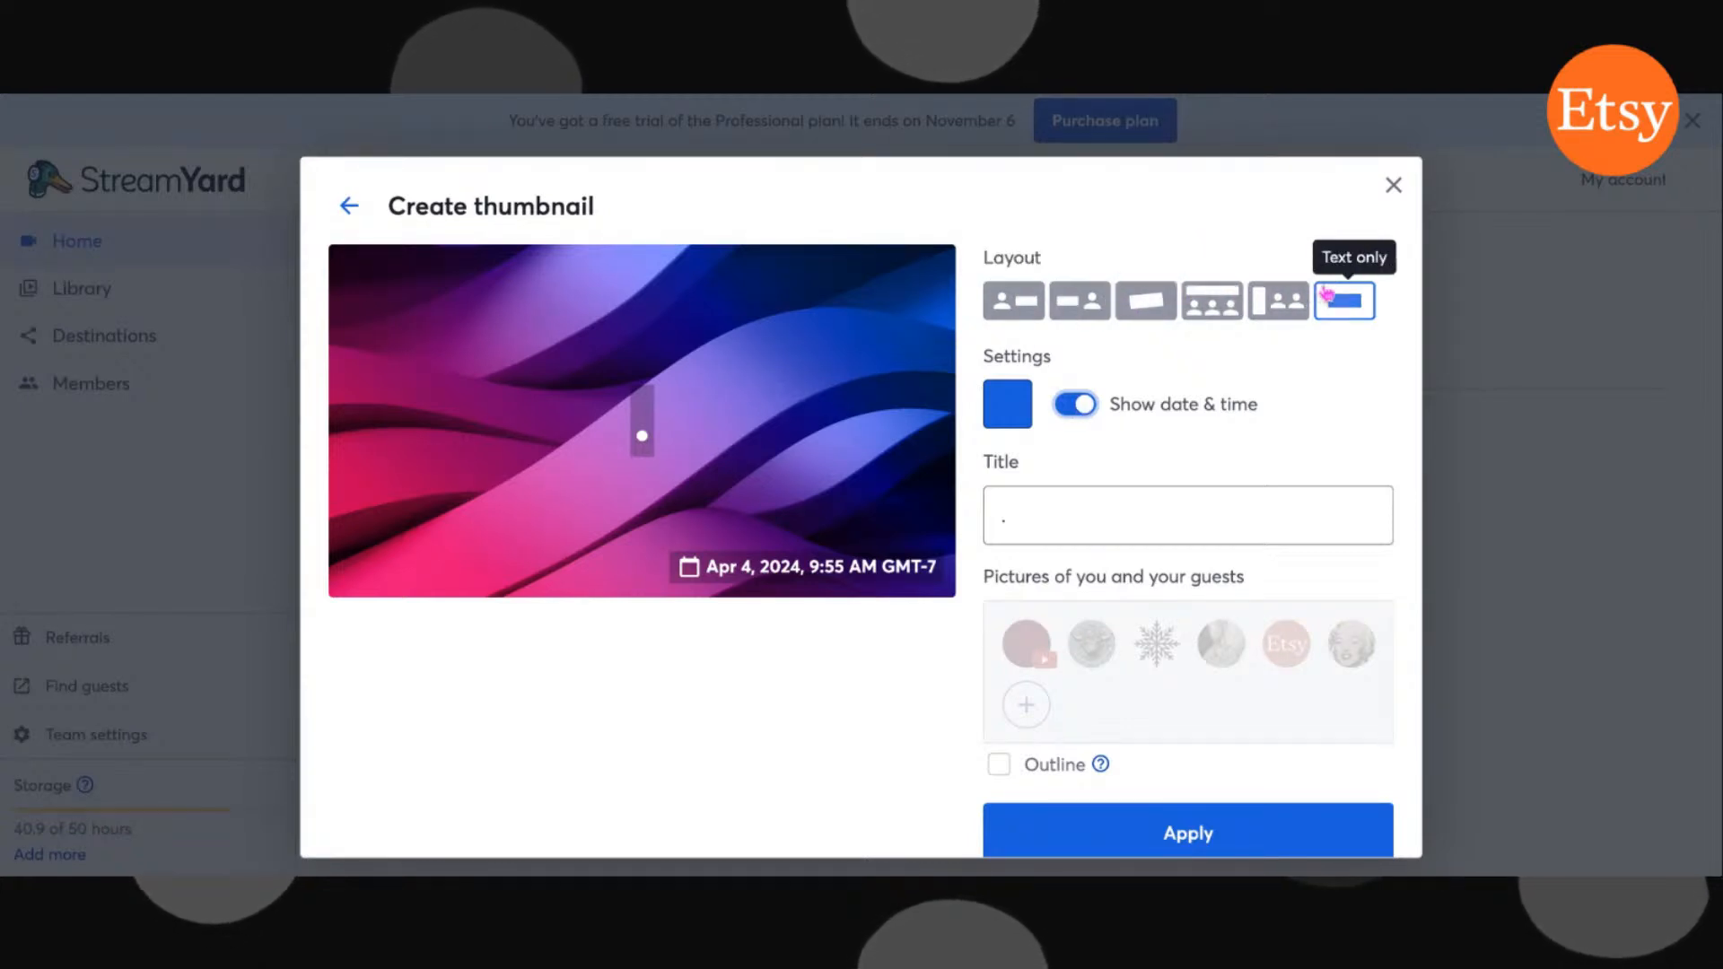
left_click(1035, 519)
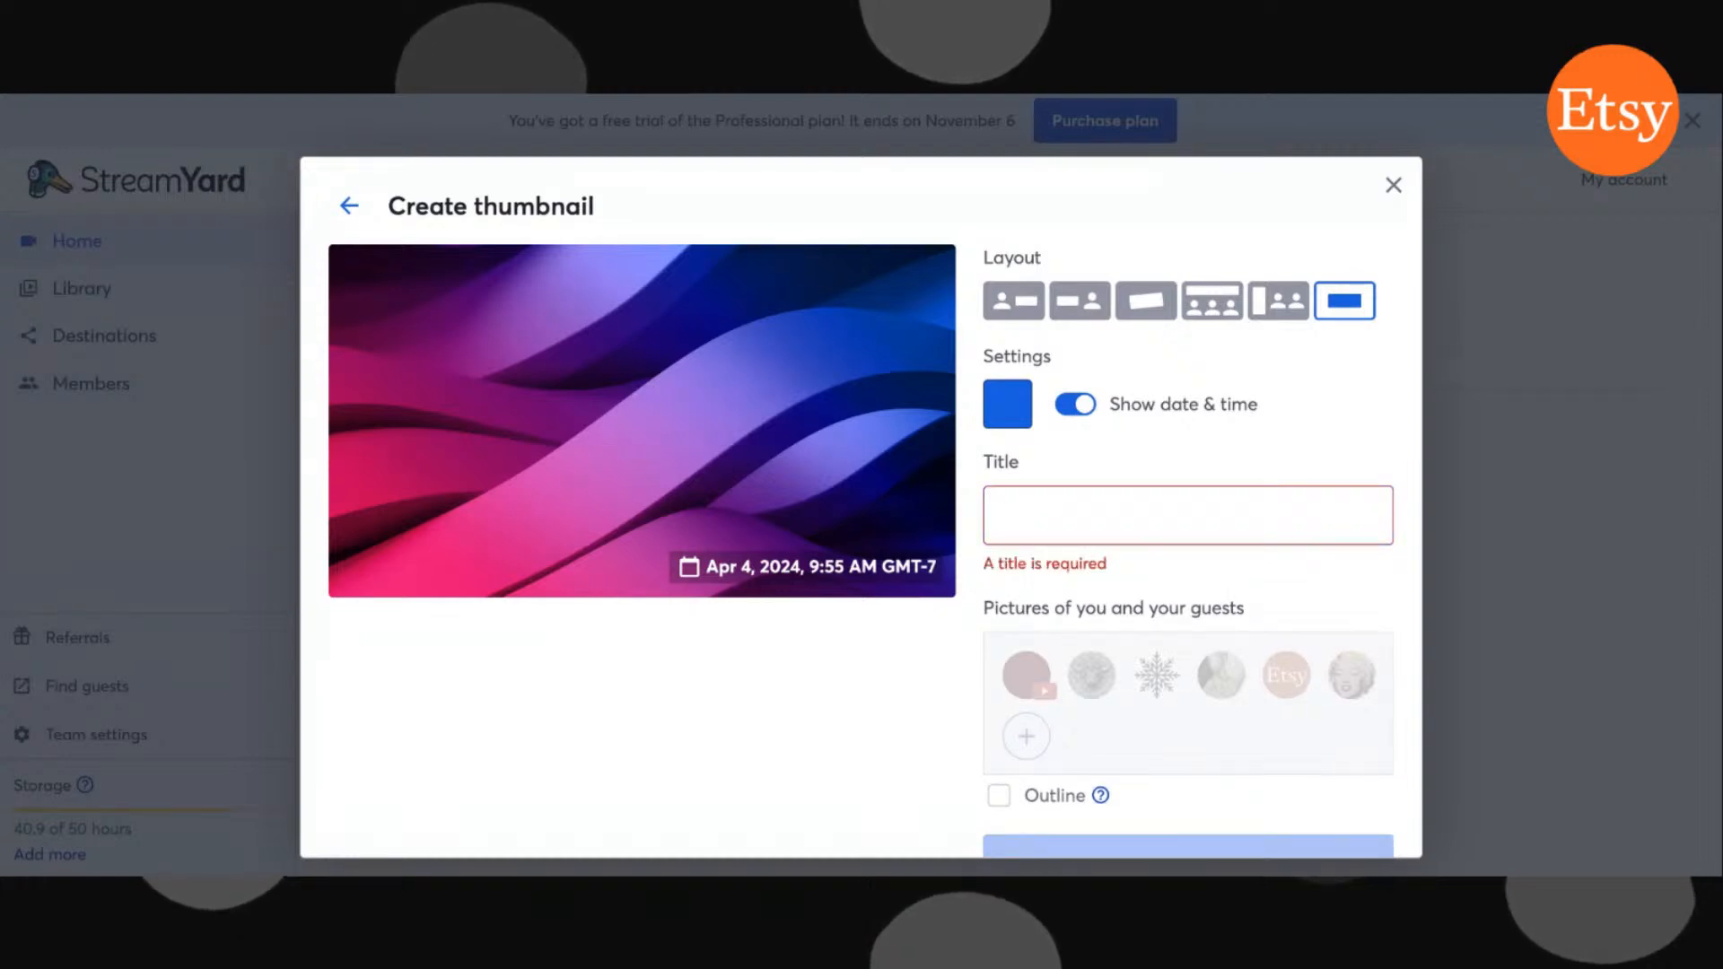
left_click(1071, 405)
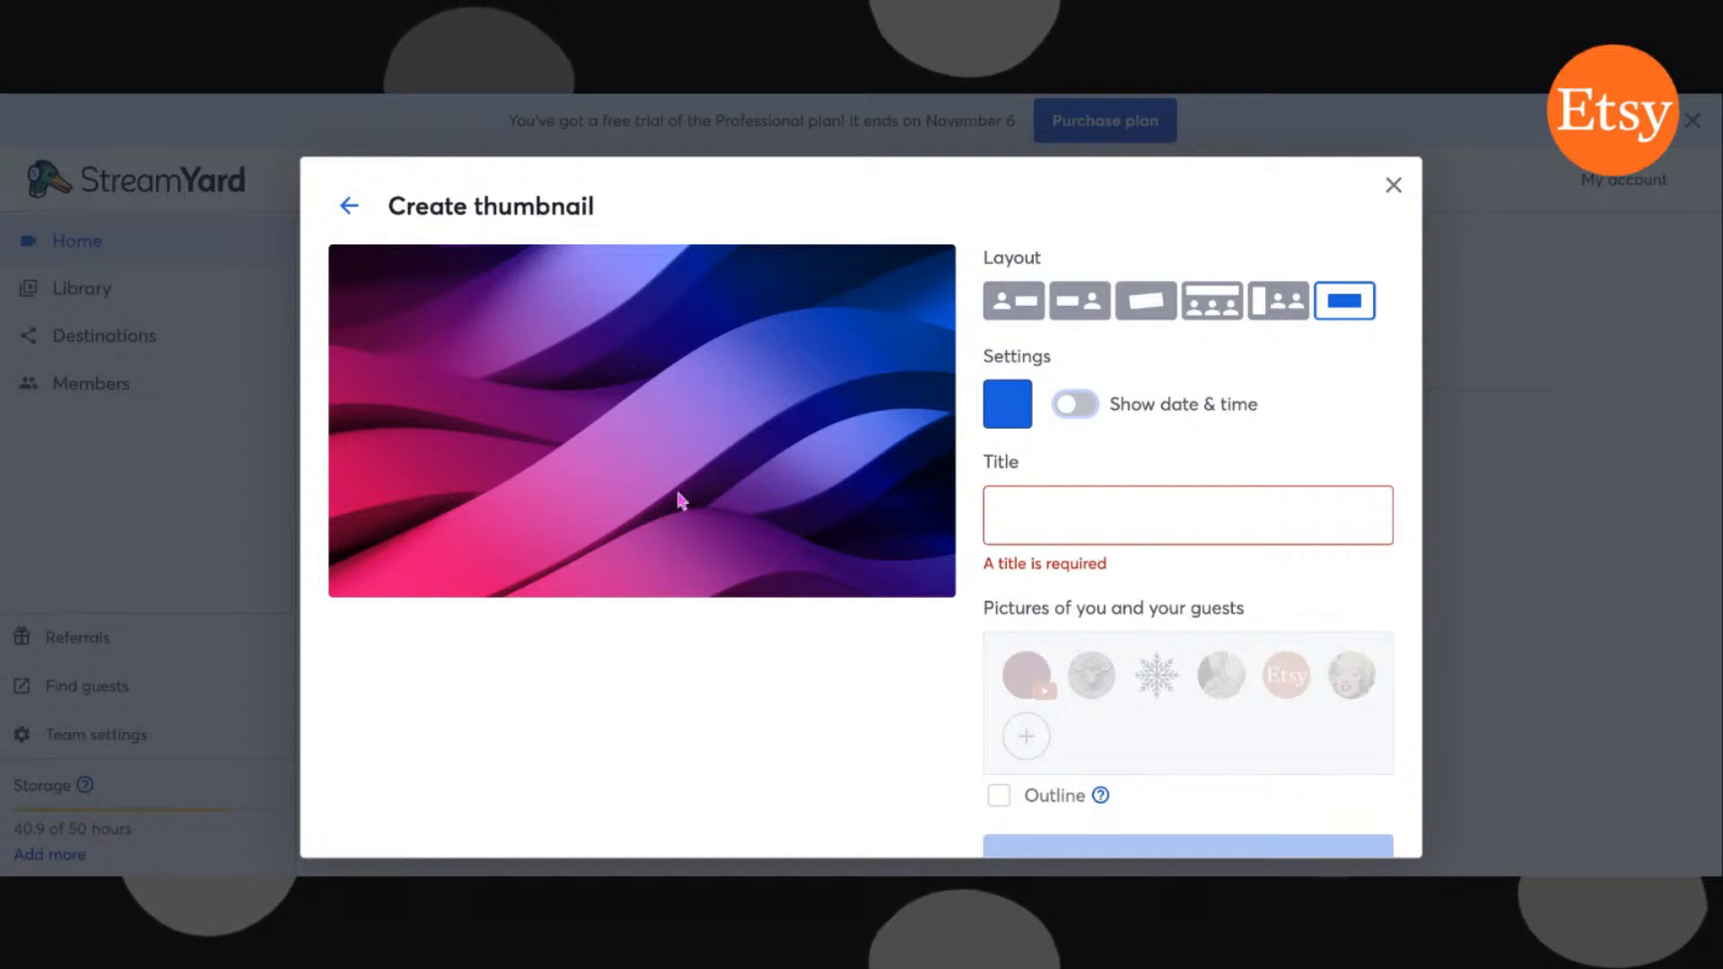
Go through the thumbnail layouts without a title and choose the one with the title above a row of people.
left_click(1014, 305)
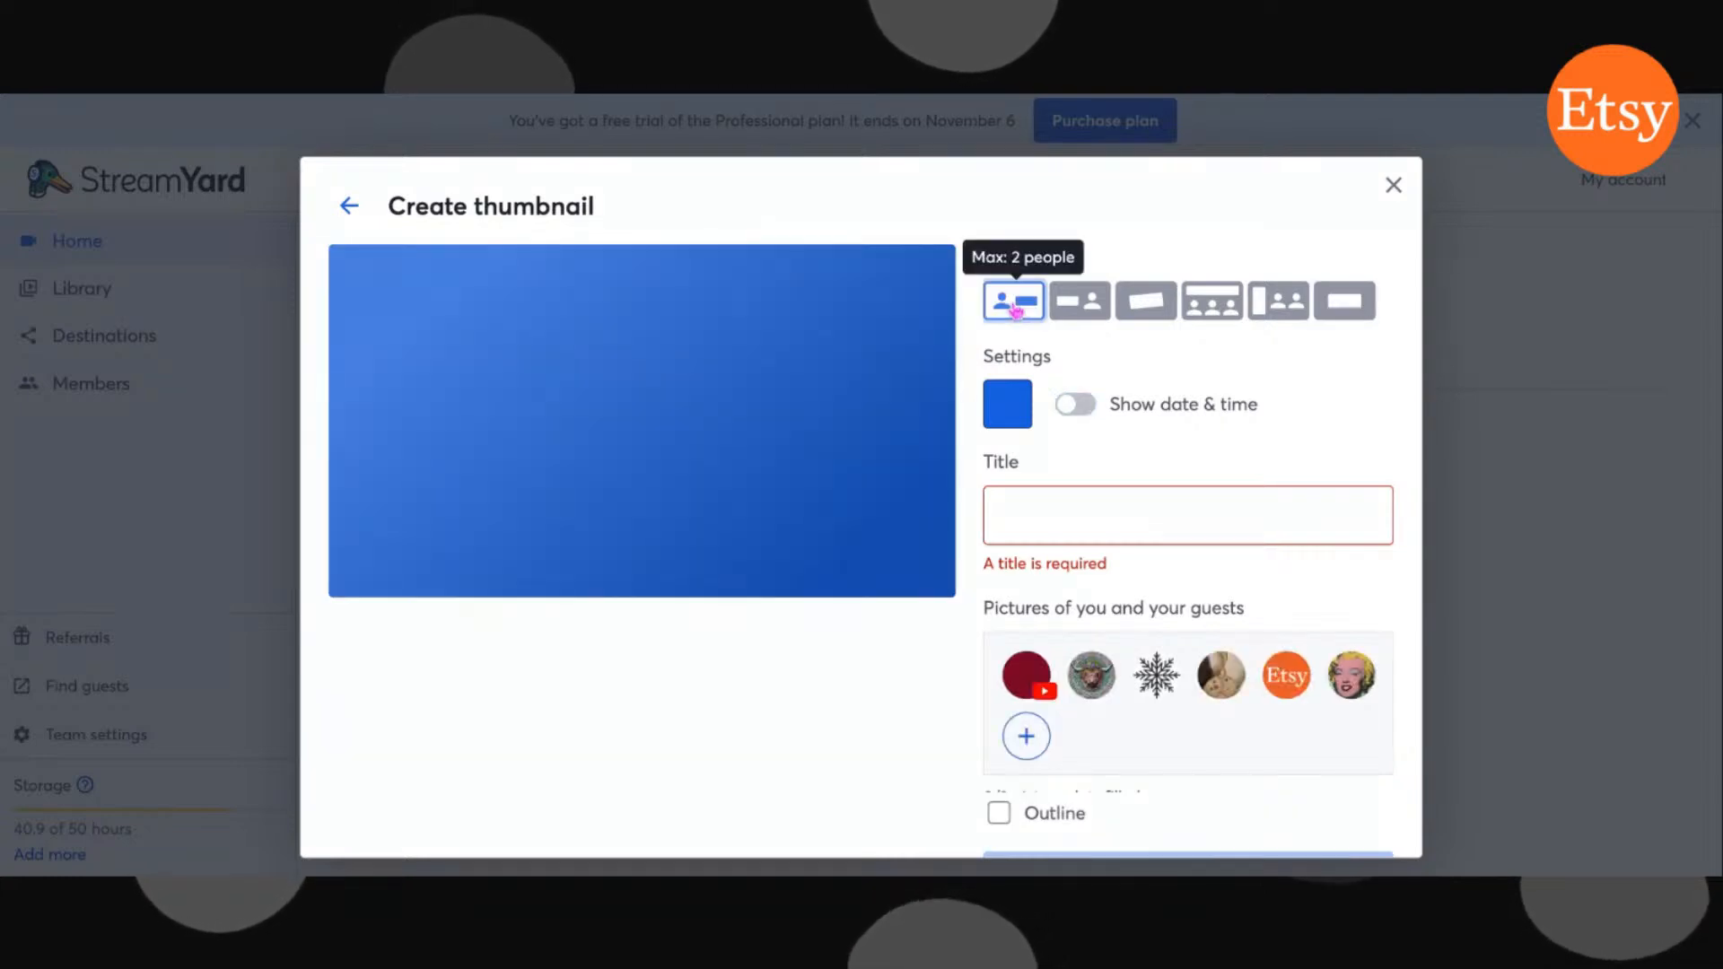
left_click(1068, 306)
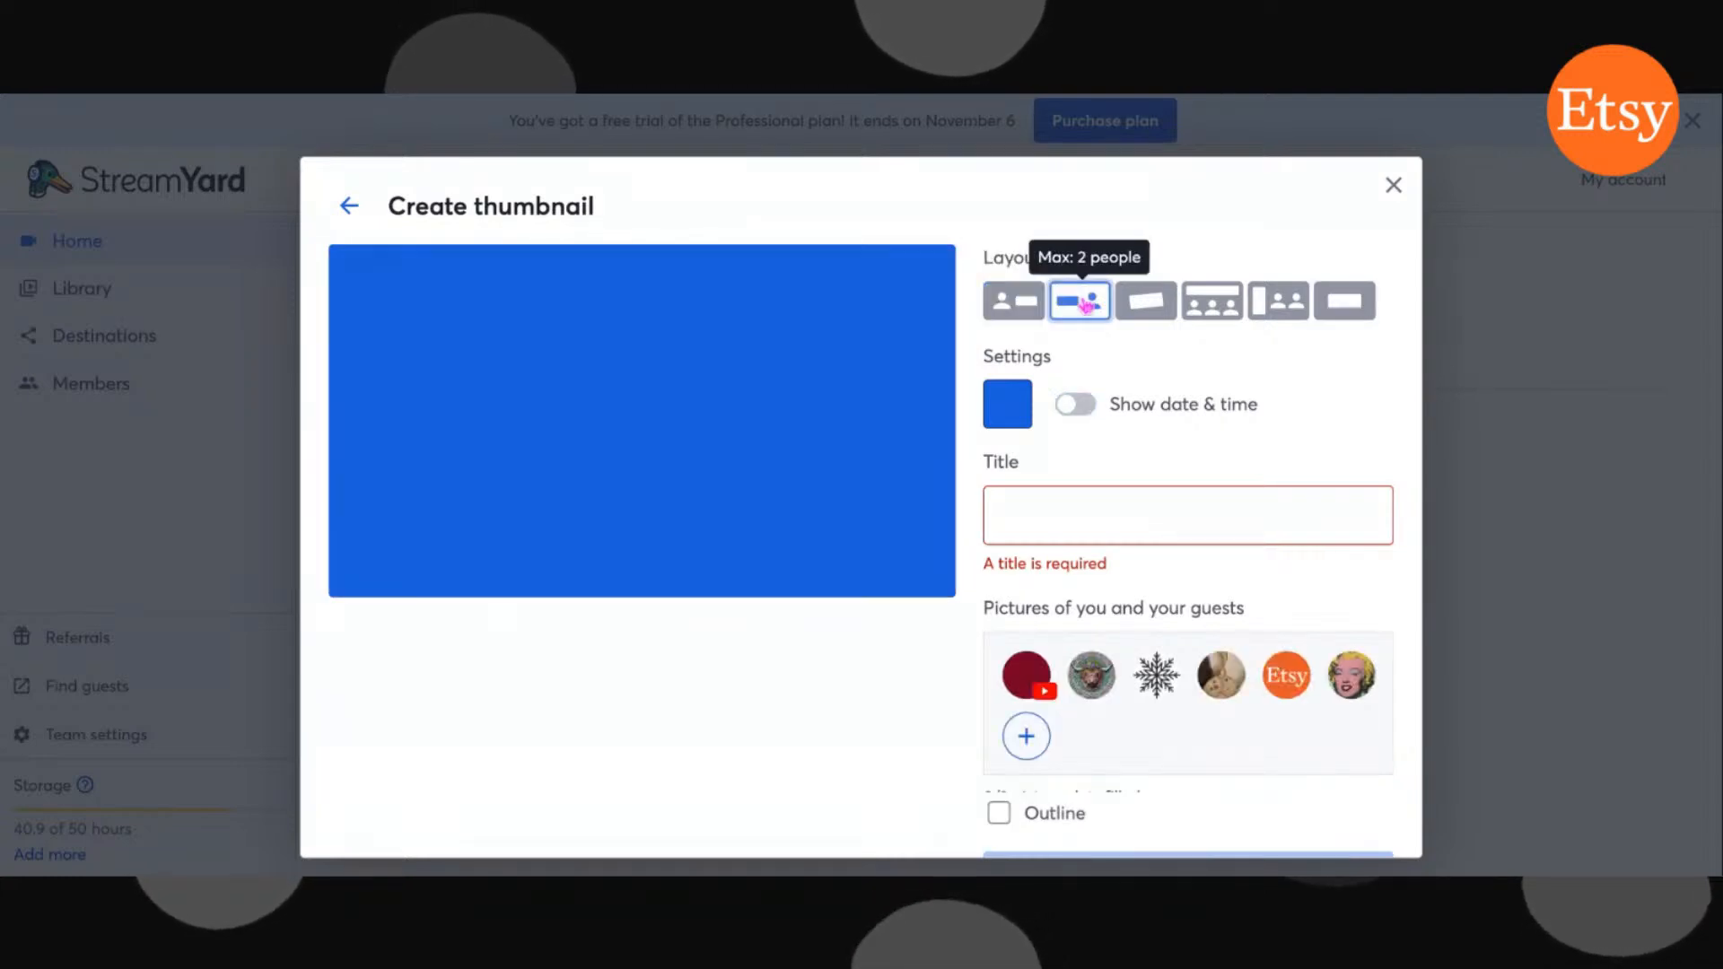
left_click(1141, 310)
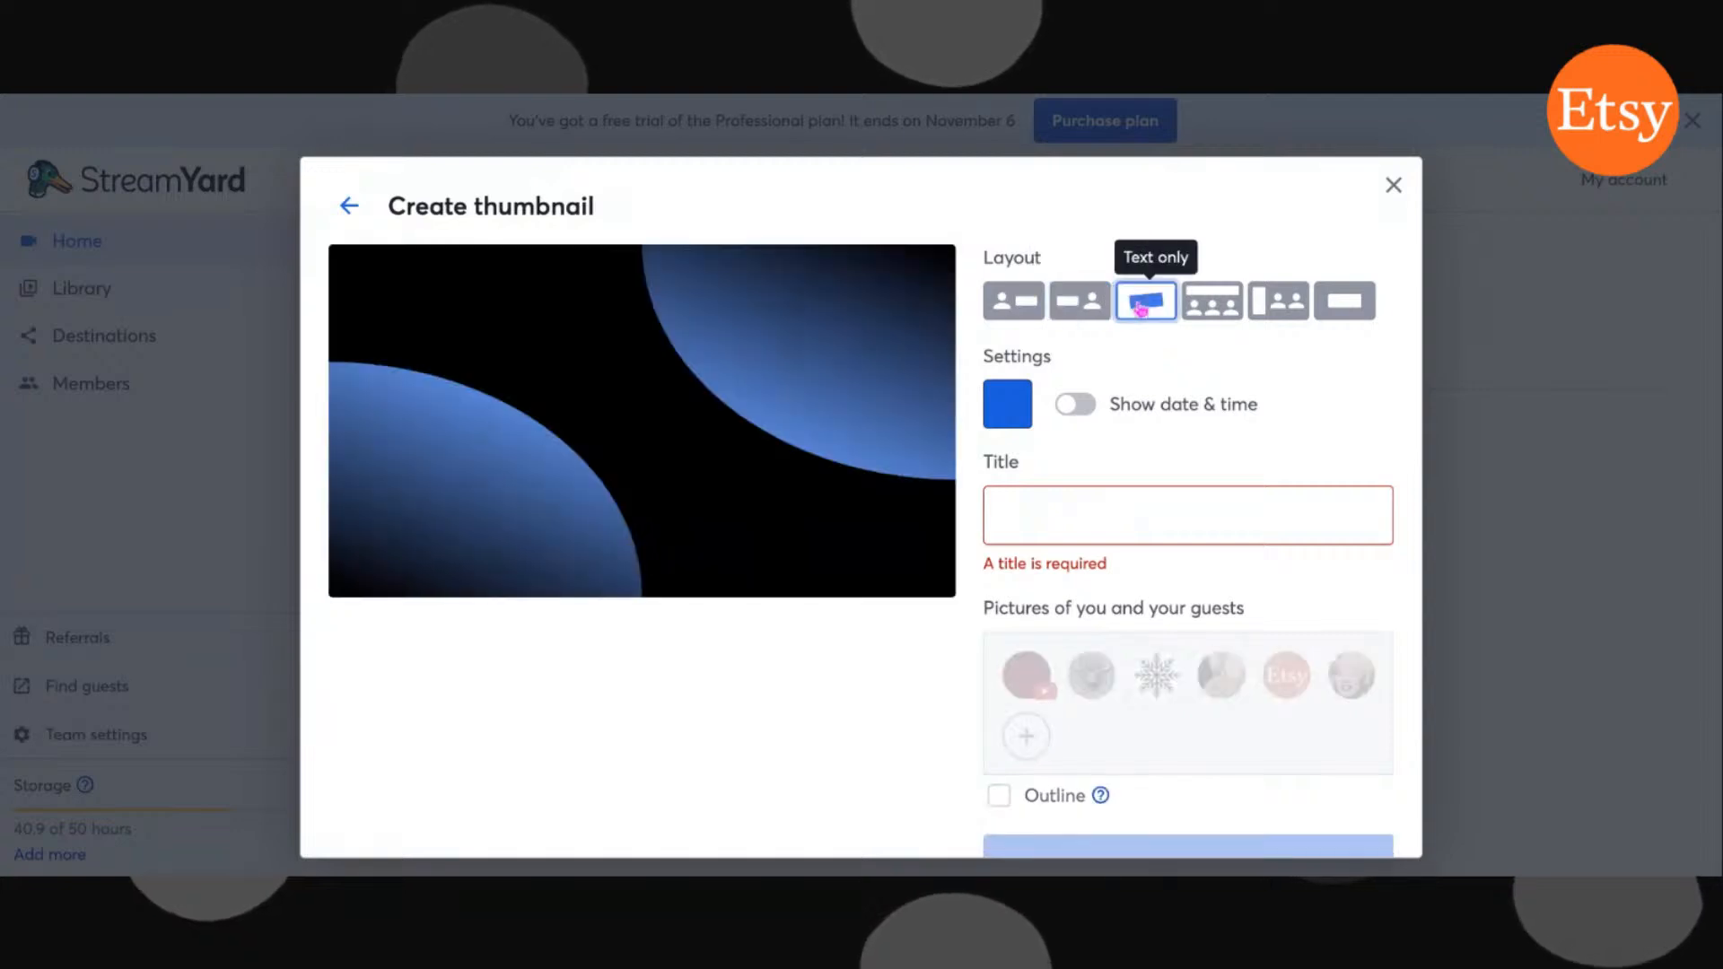
left_click(1210, 312)
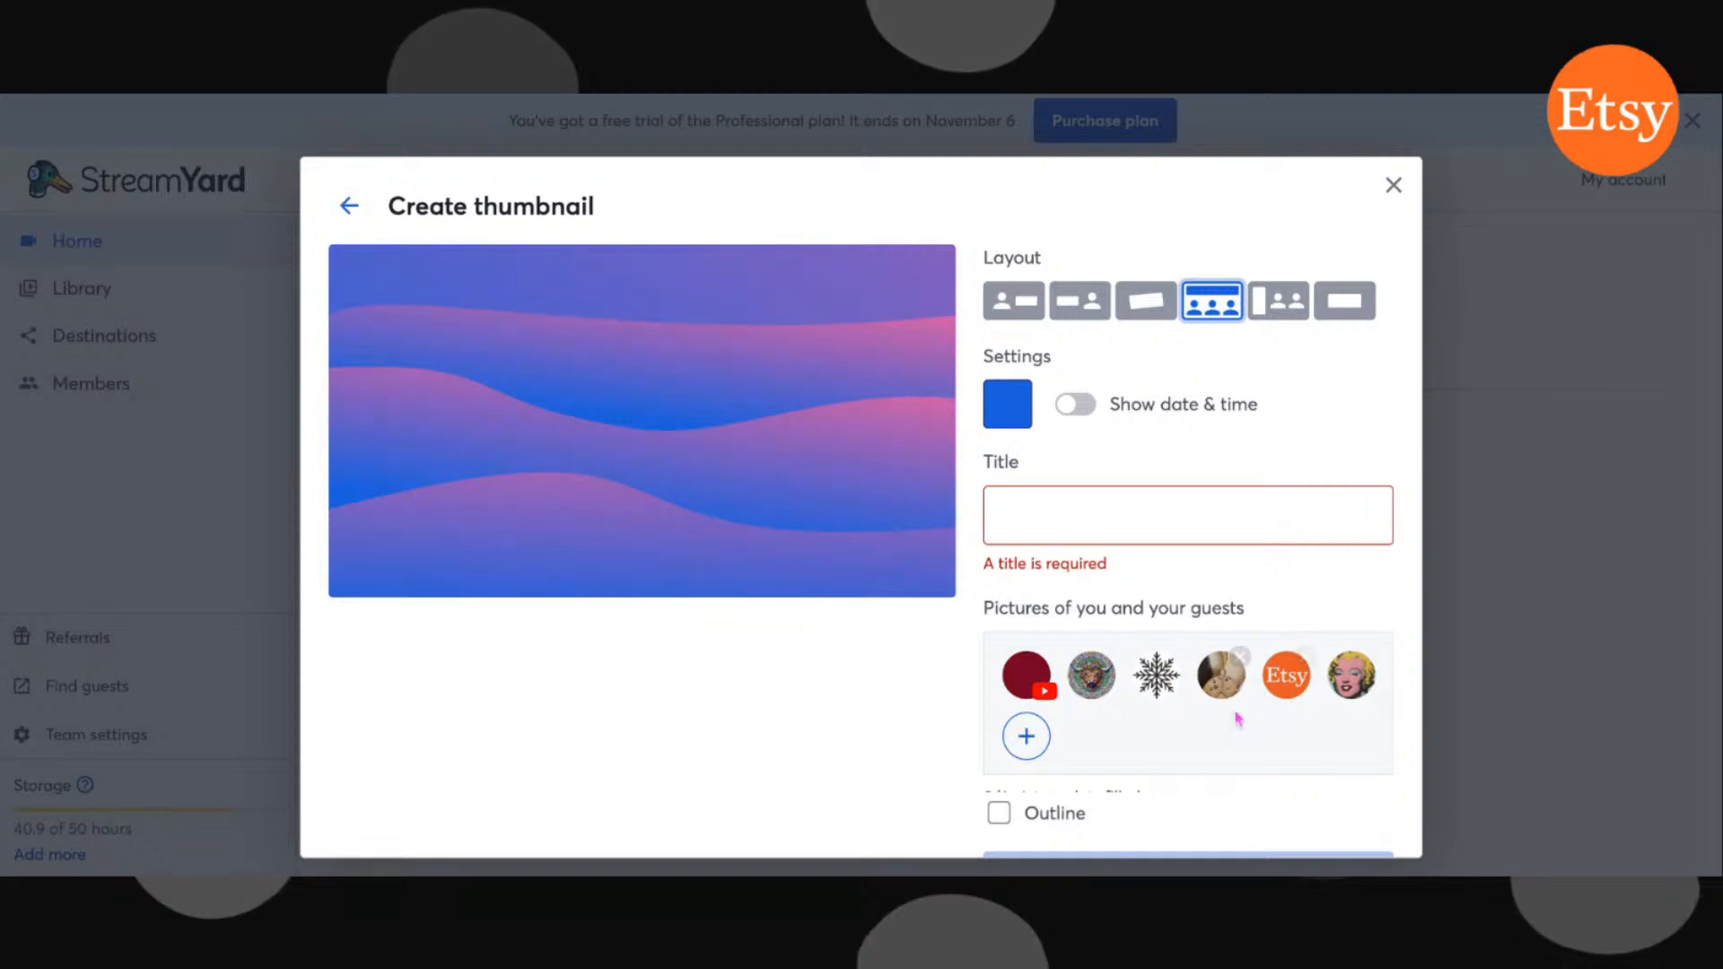
Fill the four picture slots with the Etsy logo, the pop-art portrait, the snowflake and the highland cow picture.
scroll(1237, 719, "down", 1)
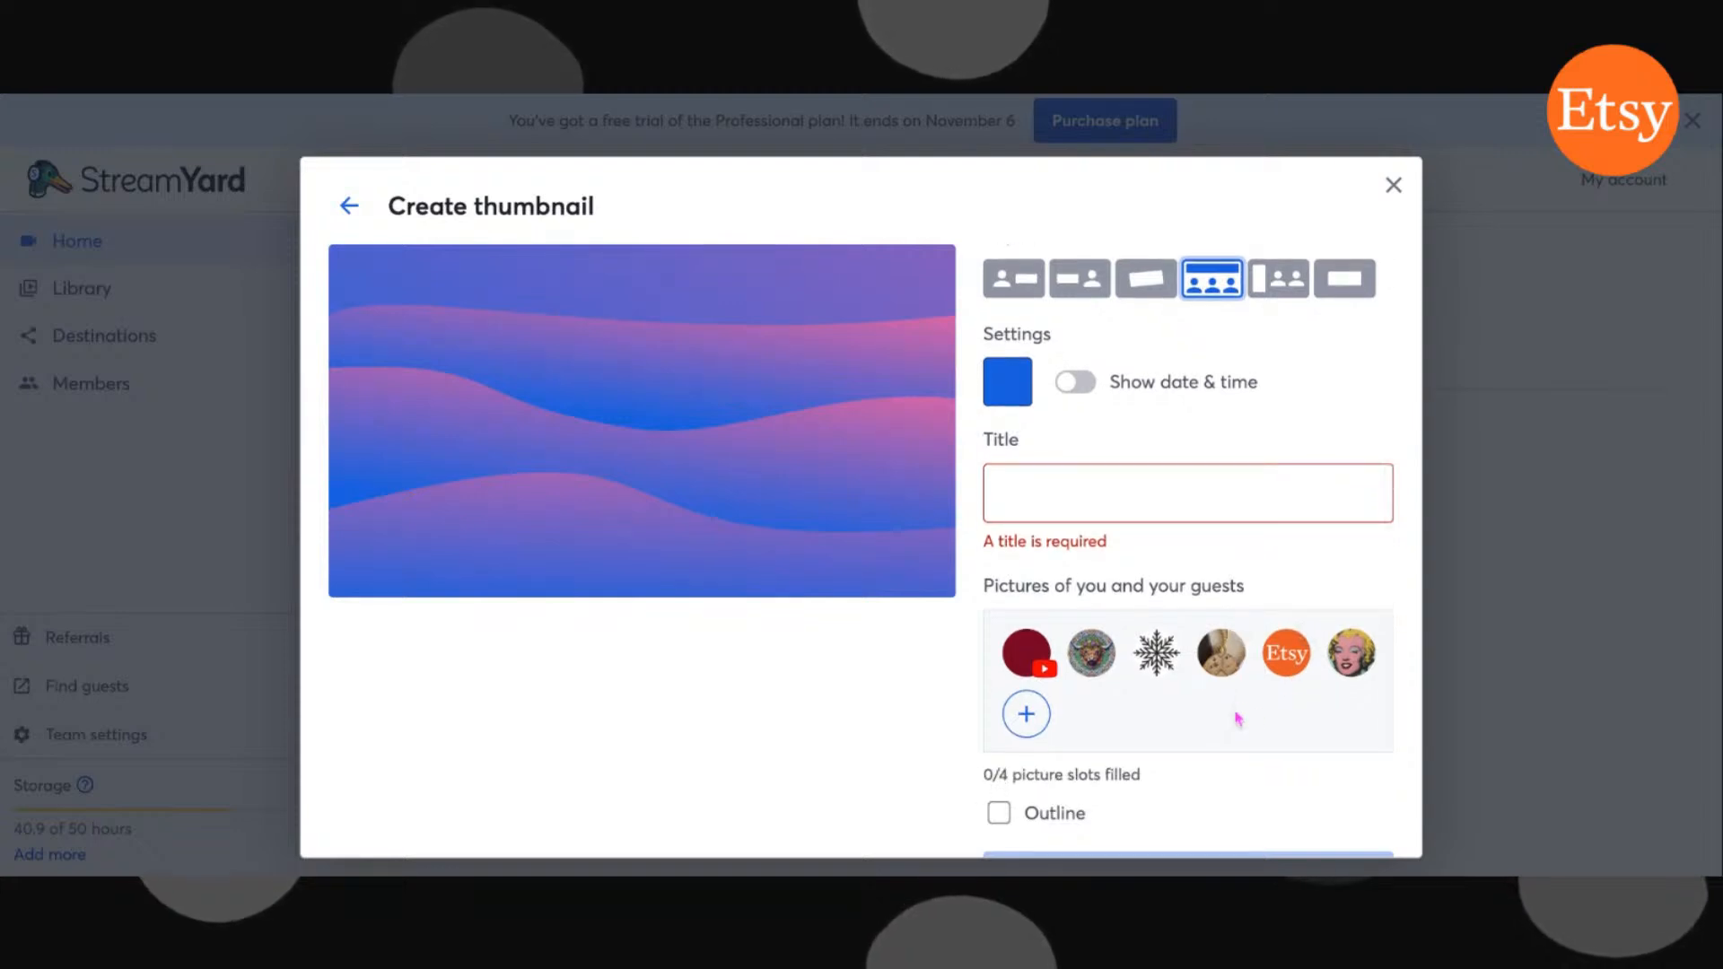
mouse_move(1281, 655)
mouse_move(1349, 664)
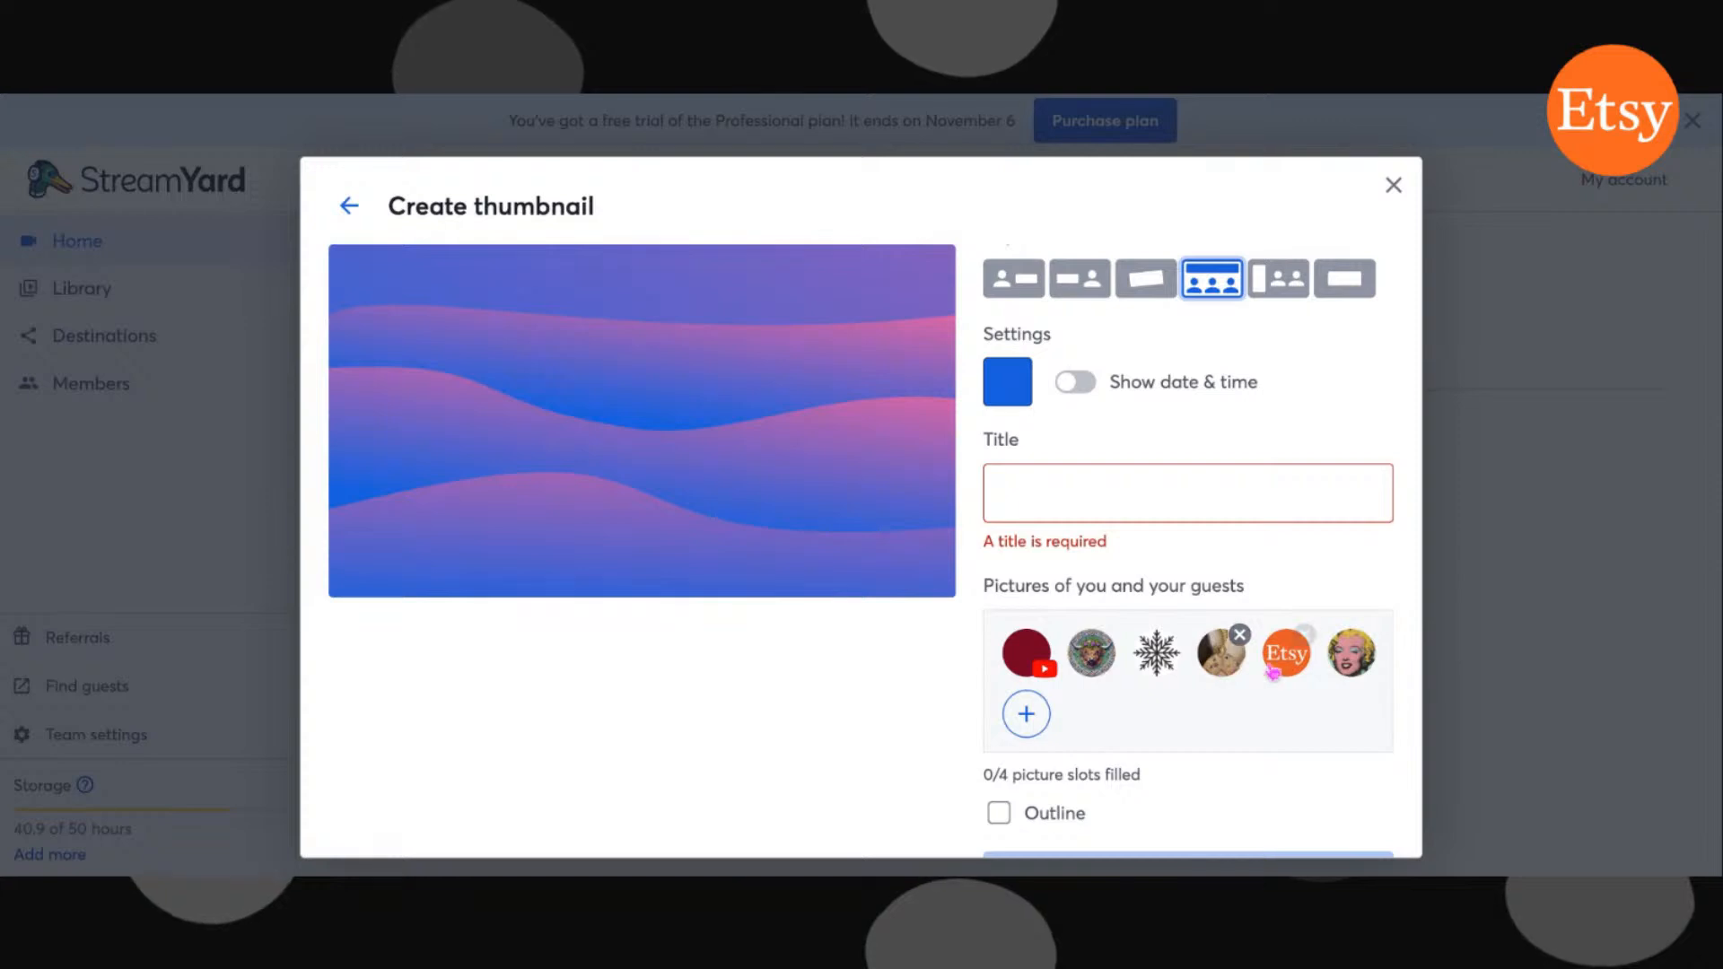
left_click(1283, 665)
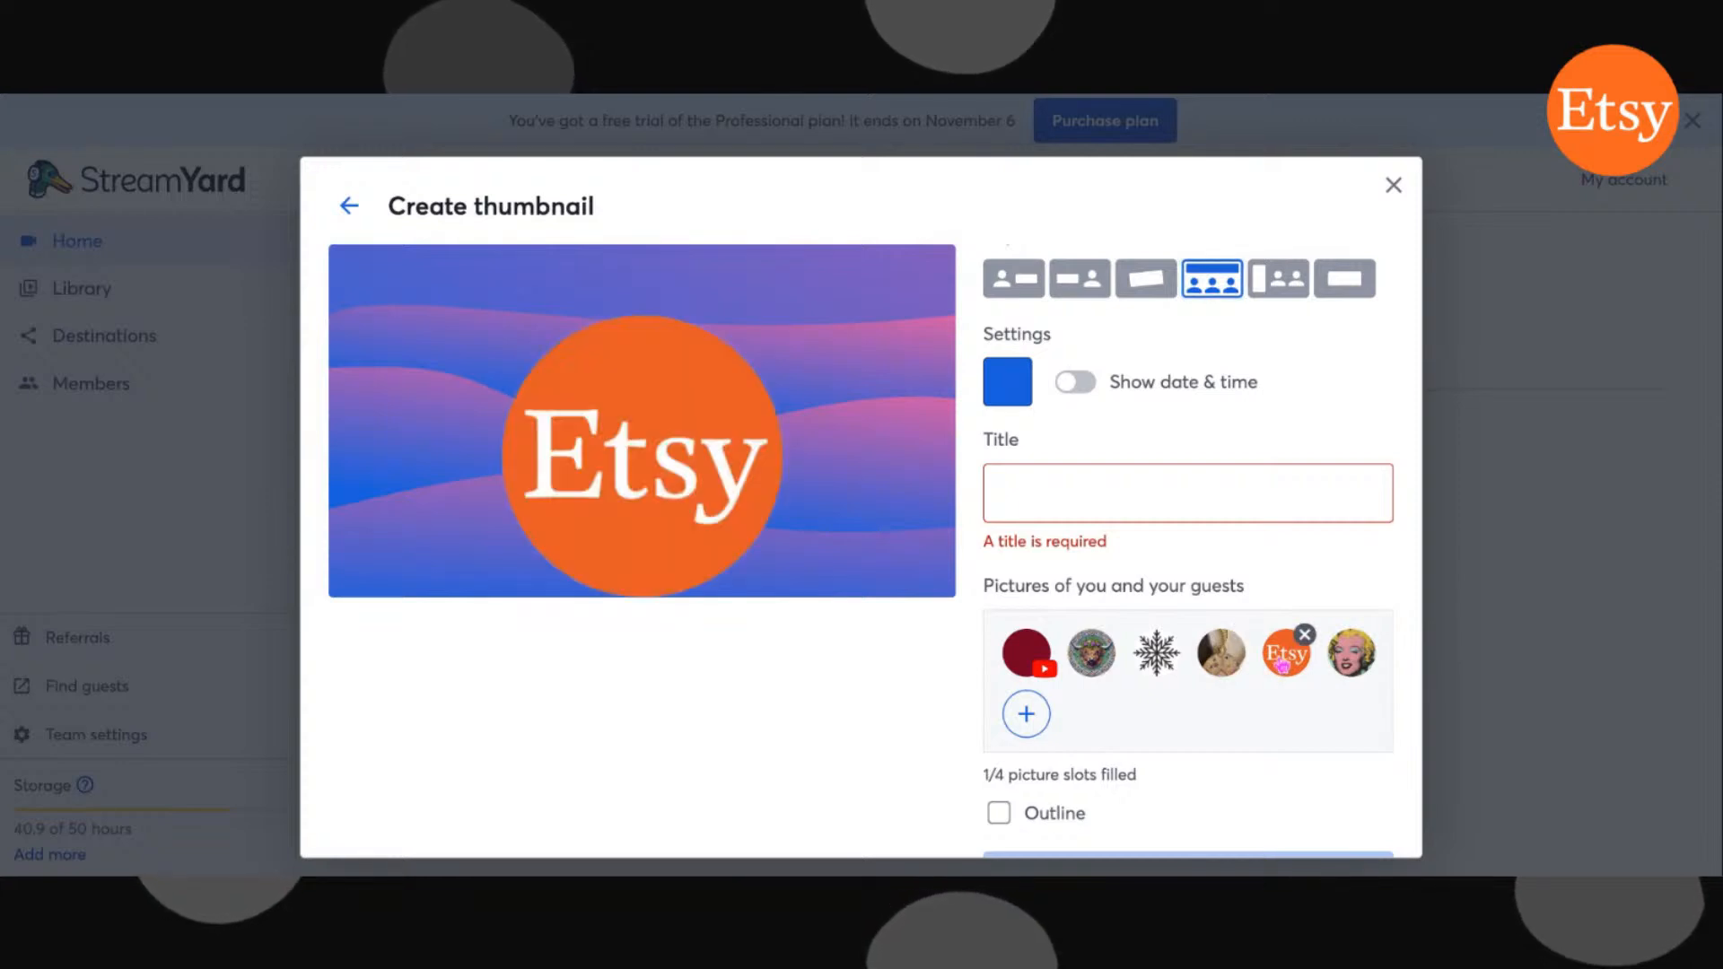
mouse_move(1349, 664)
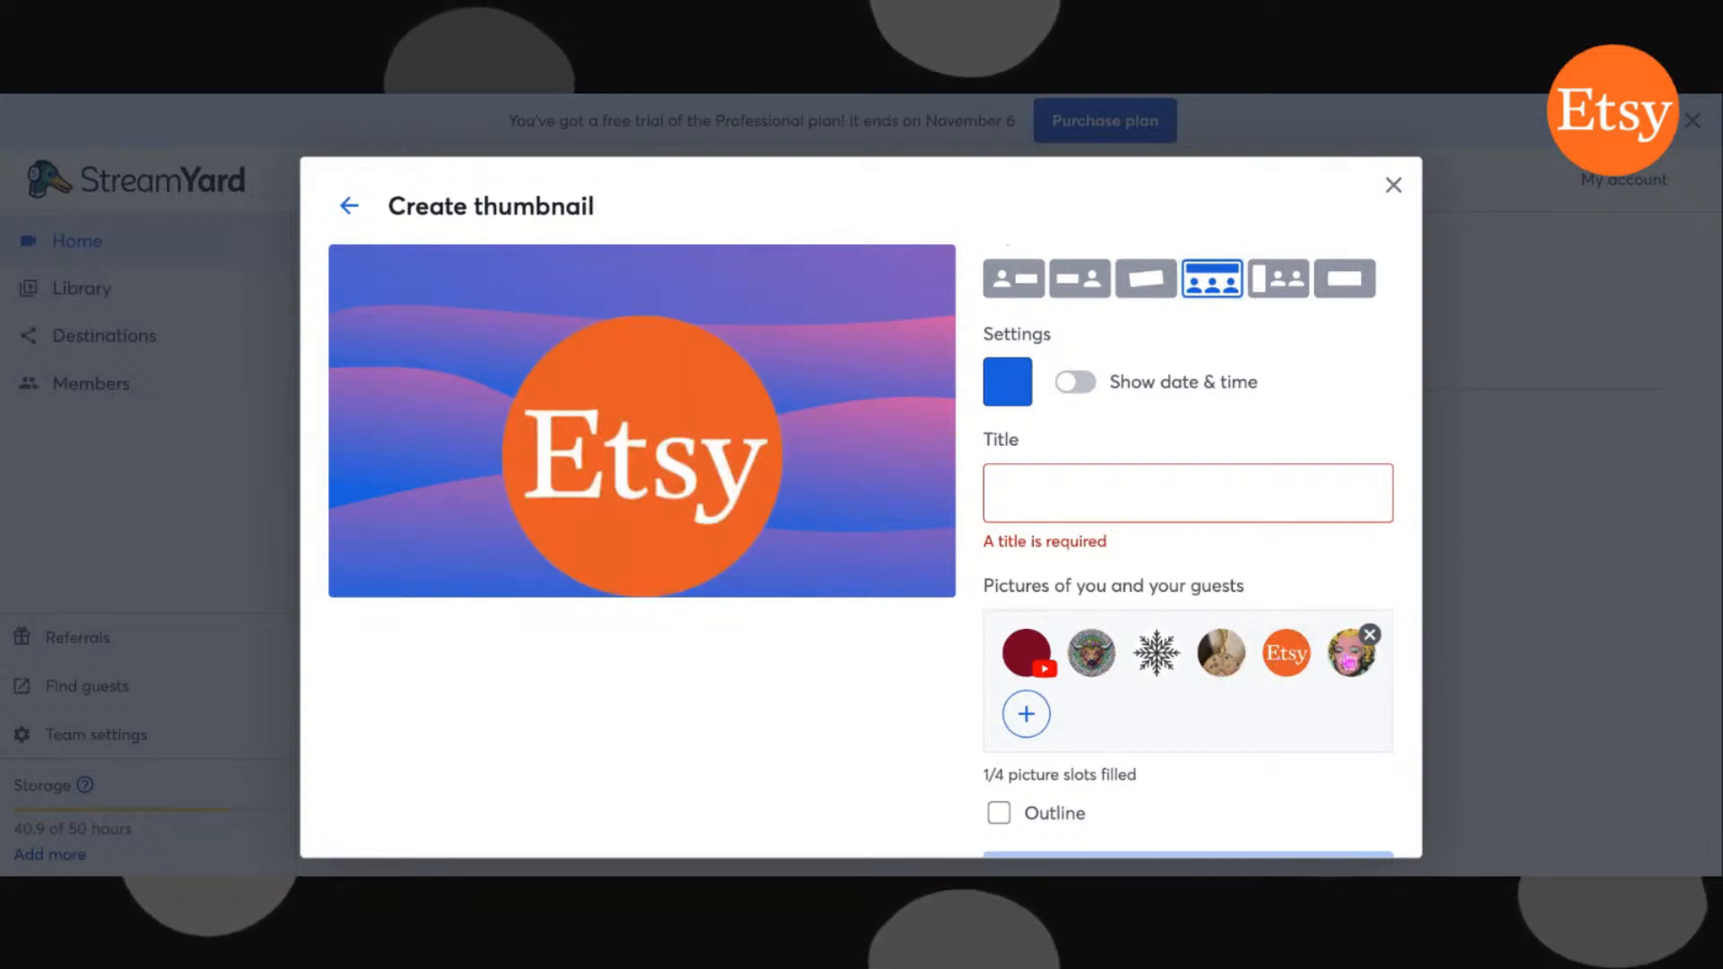
left_click(1349, 660)
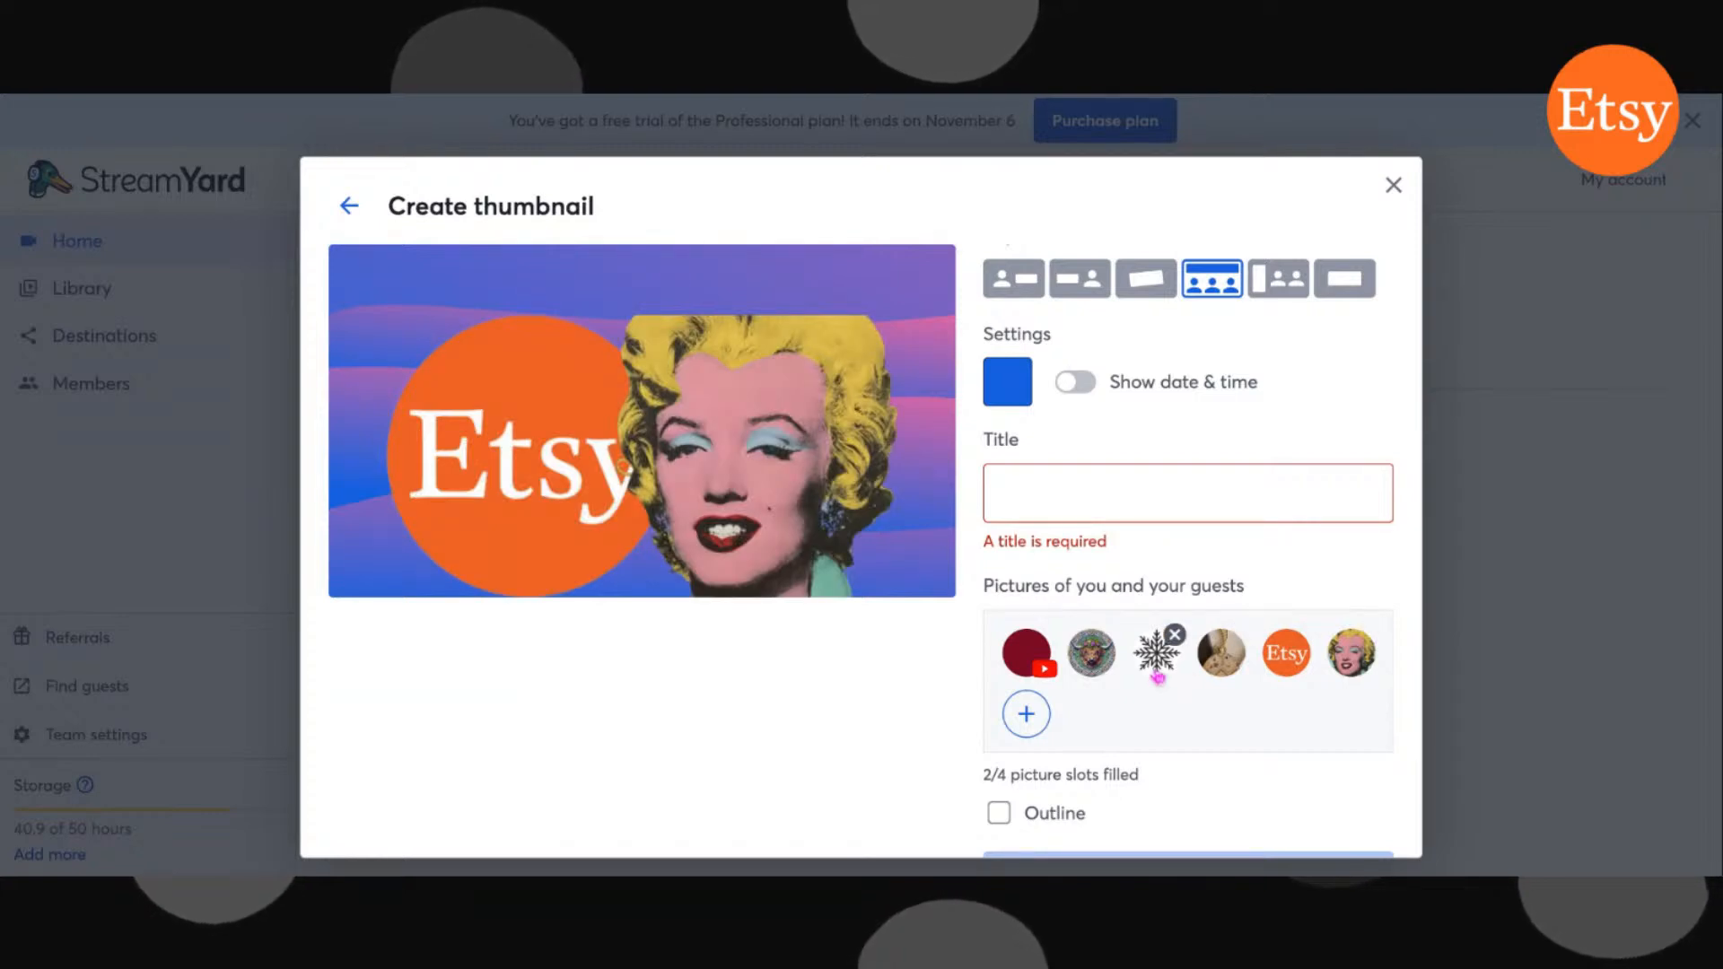
left_click(1156, 657)
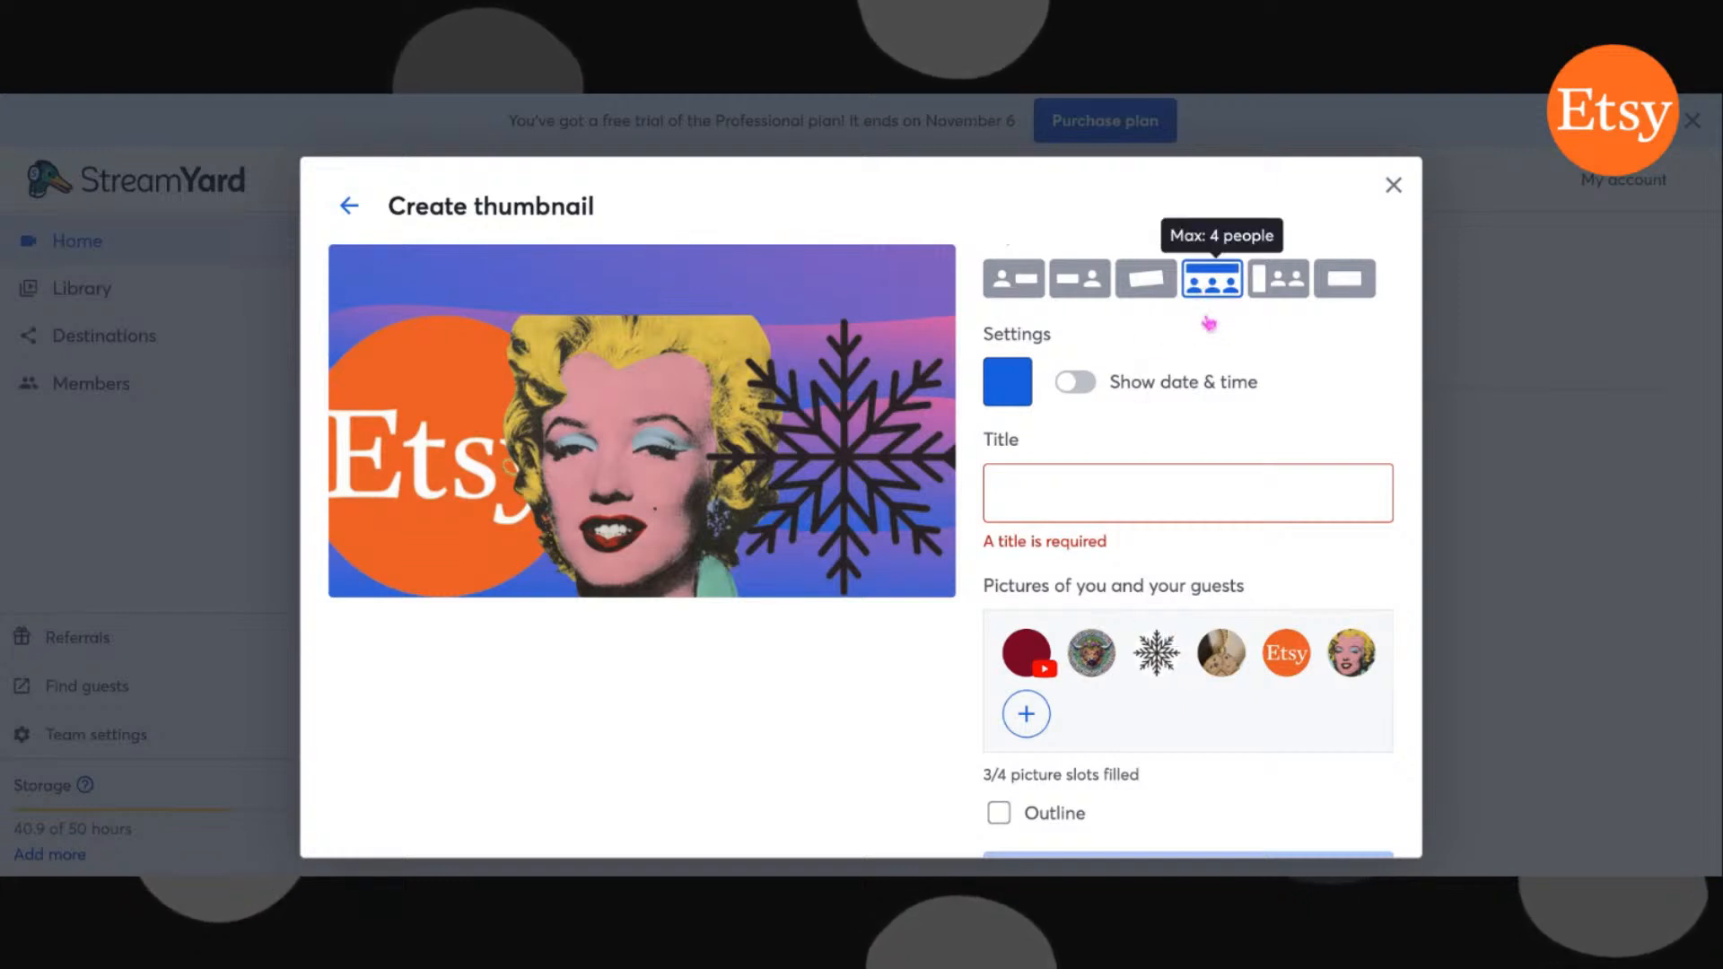
left_click(1093, 663)
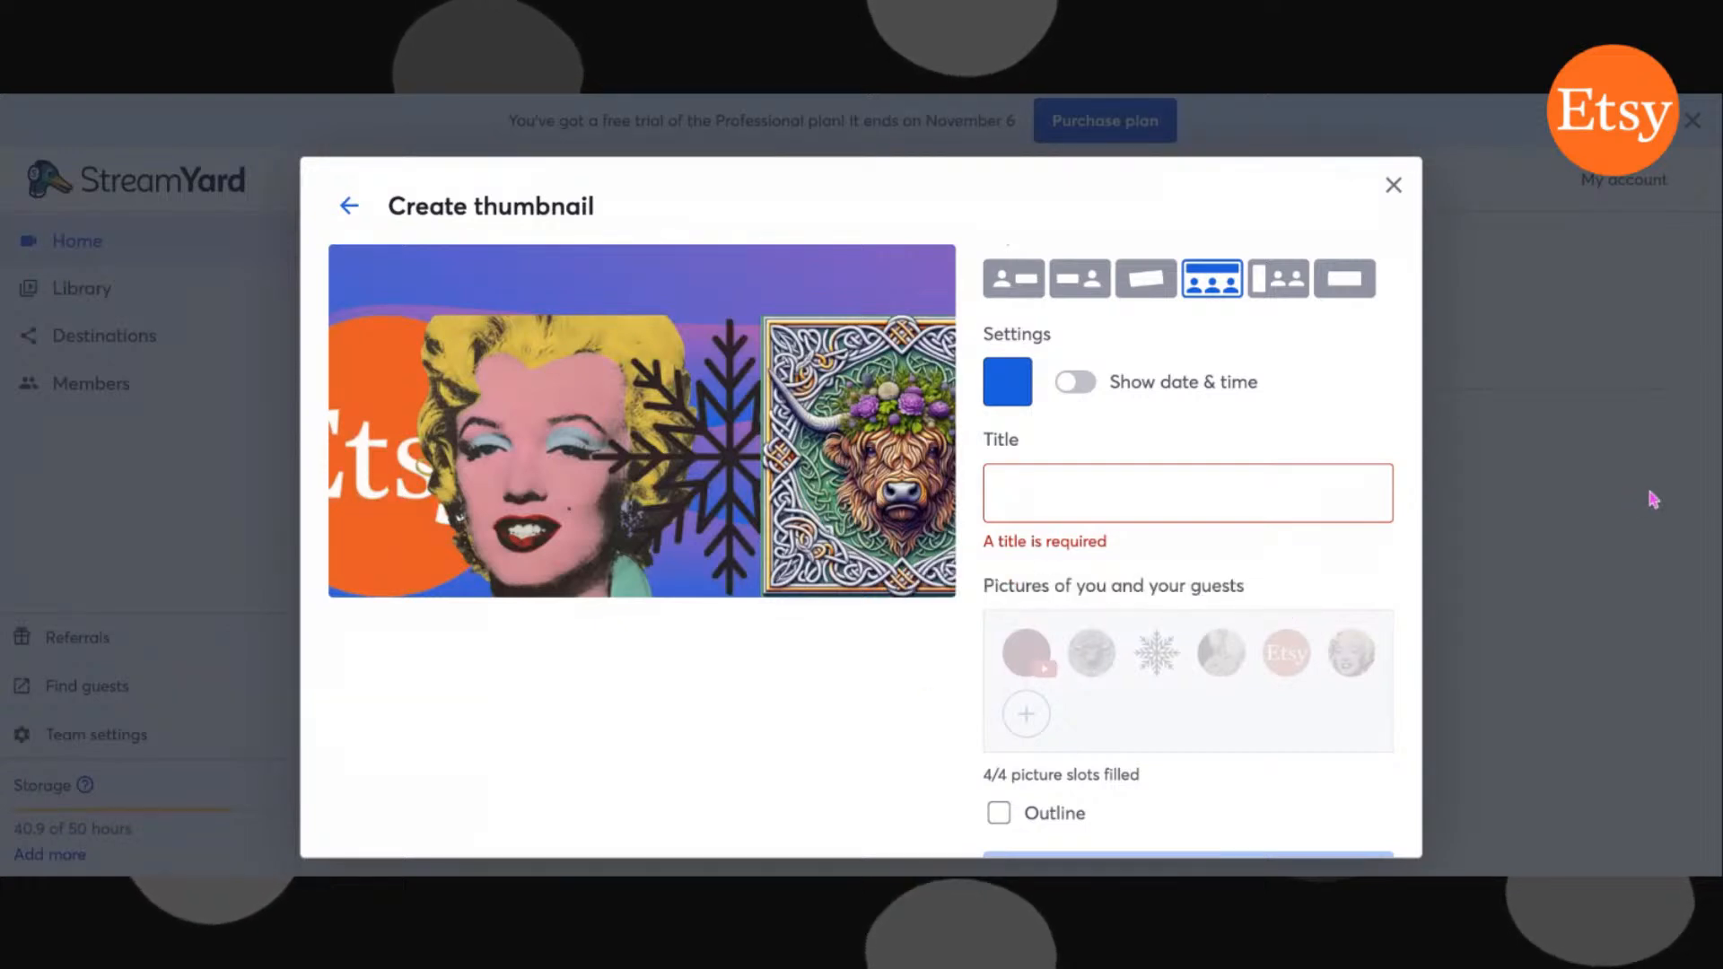
Add an outline to the pictures and move the Etsy logo to third place, between the snowflake and the highland cow.
left_click(998, 812)
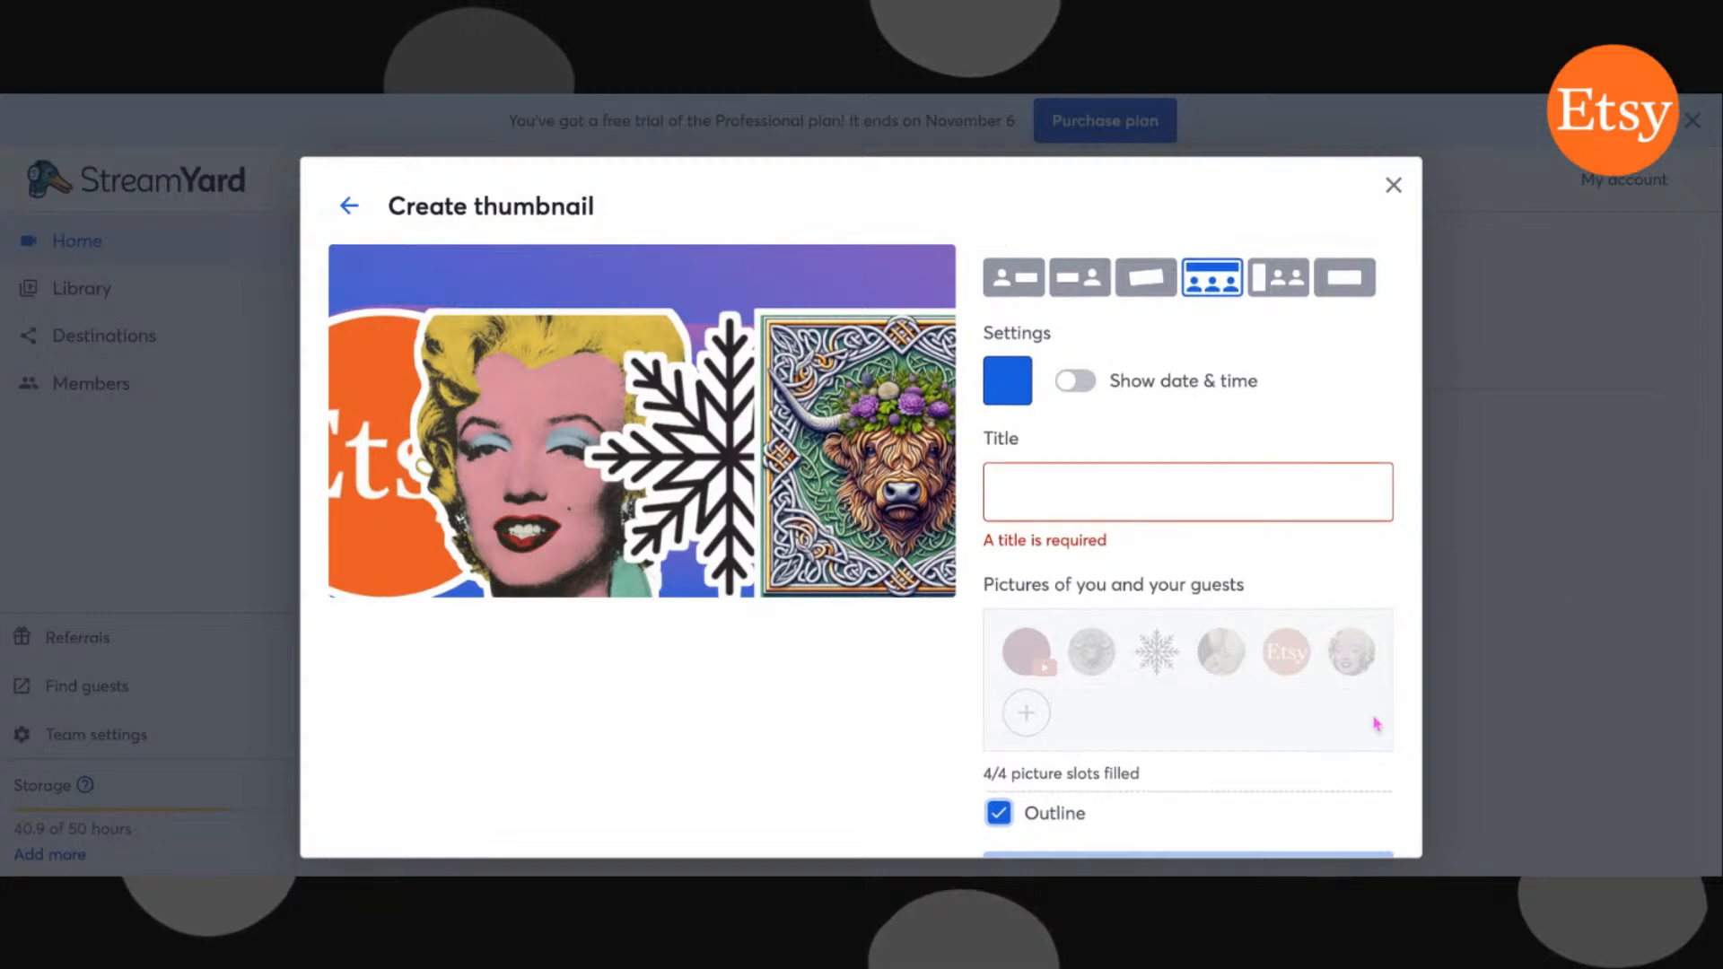
scroll(1373, 719, "down", 3)
scroll(1376, 723, "down", 2)
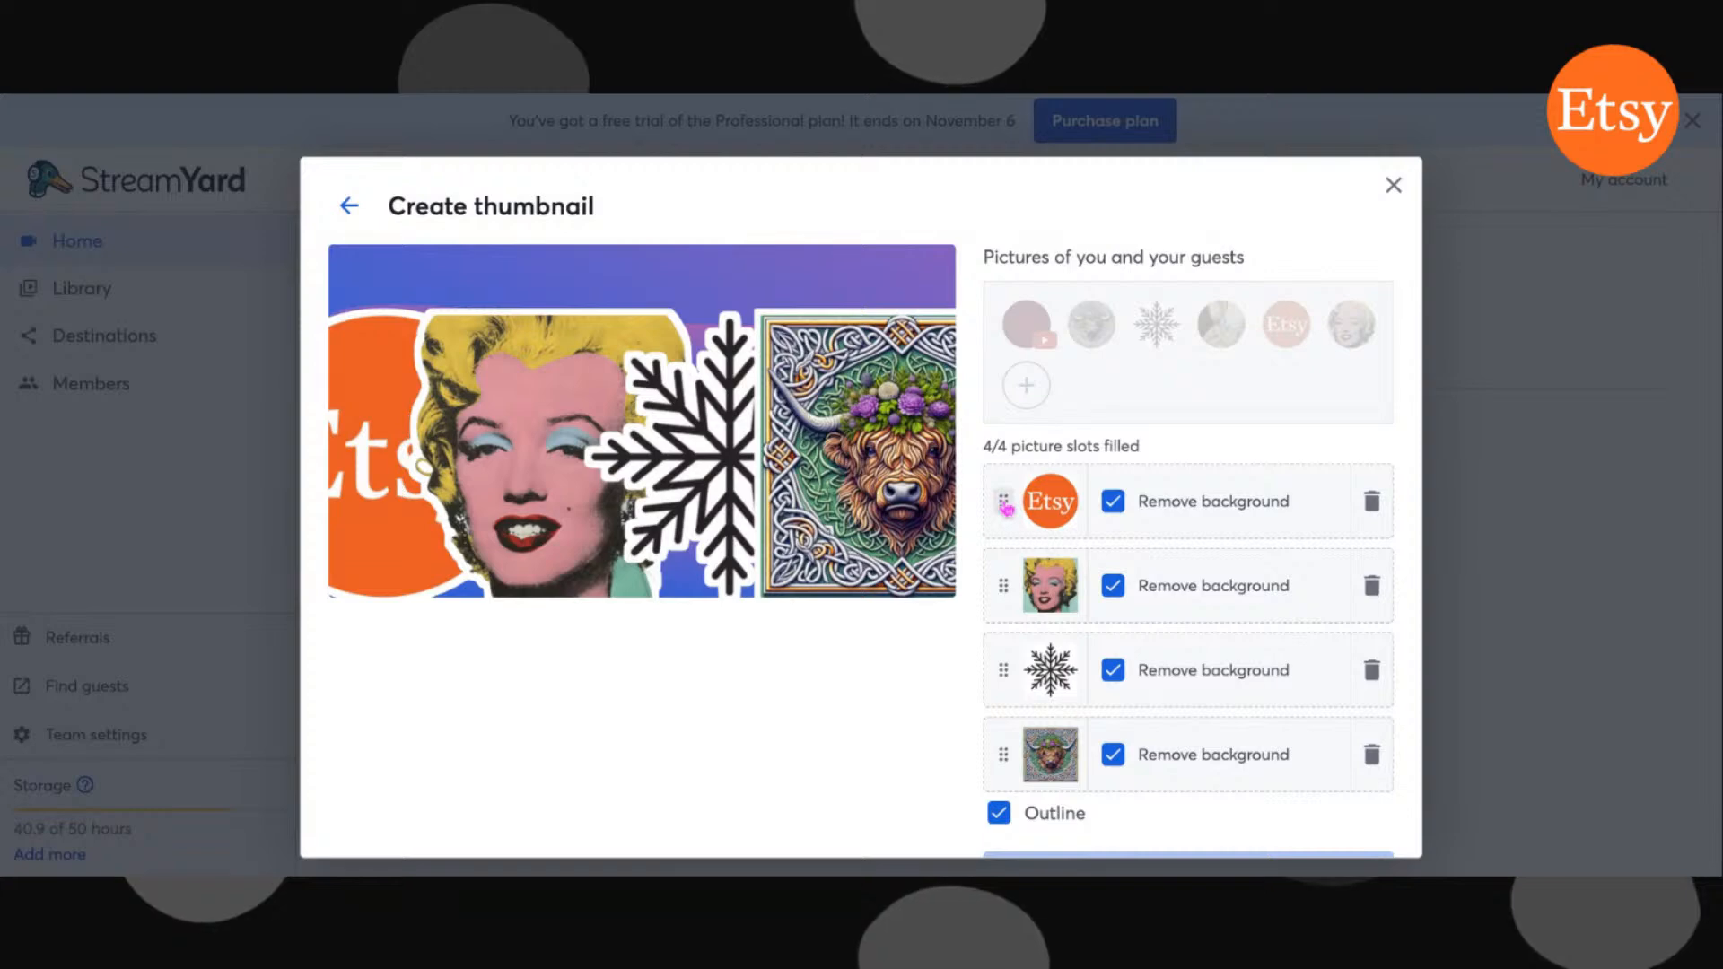
left_click_drag(1007, 507, 1019, 674)
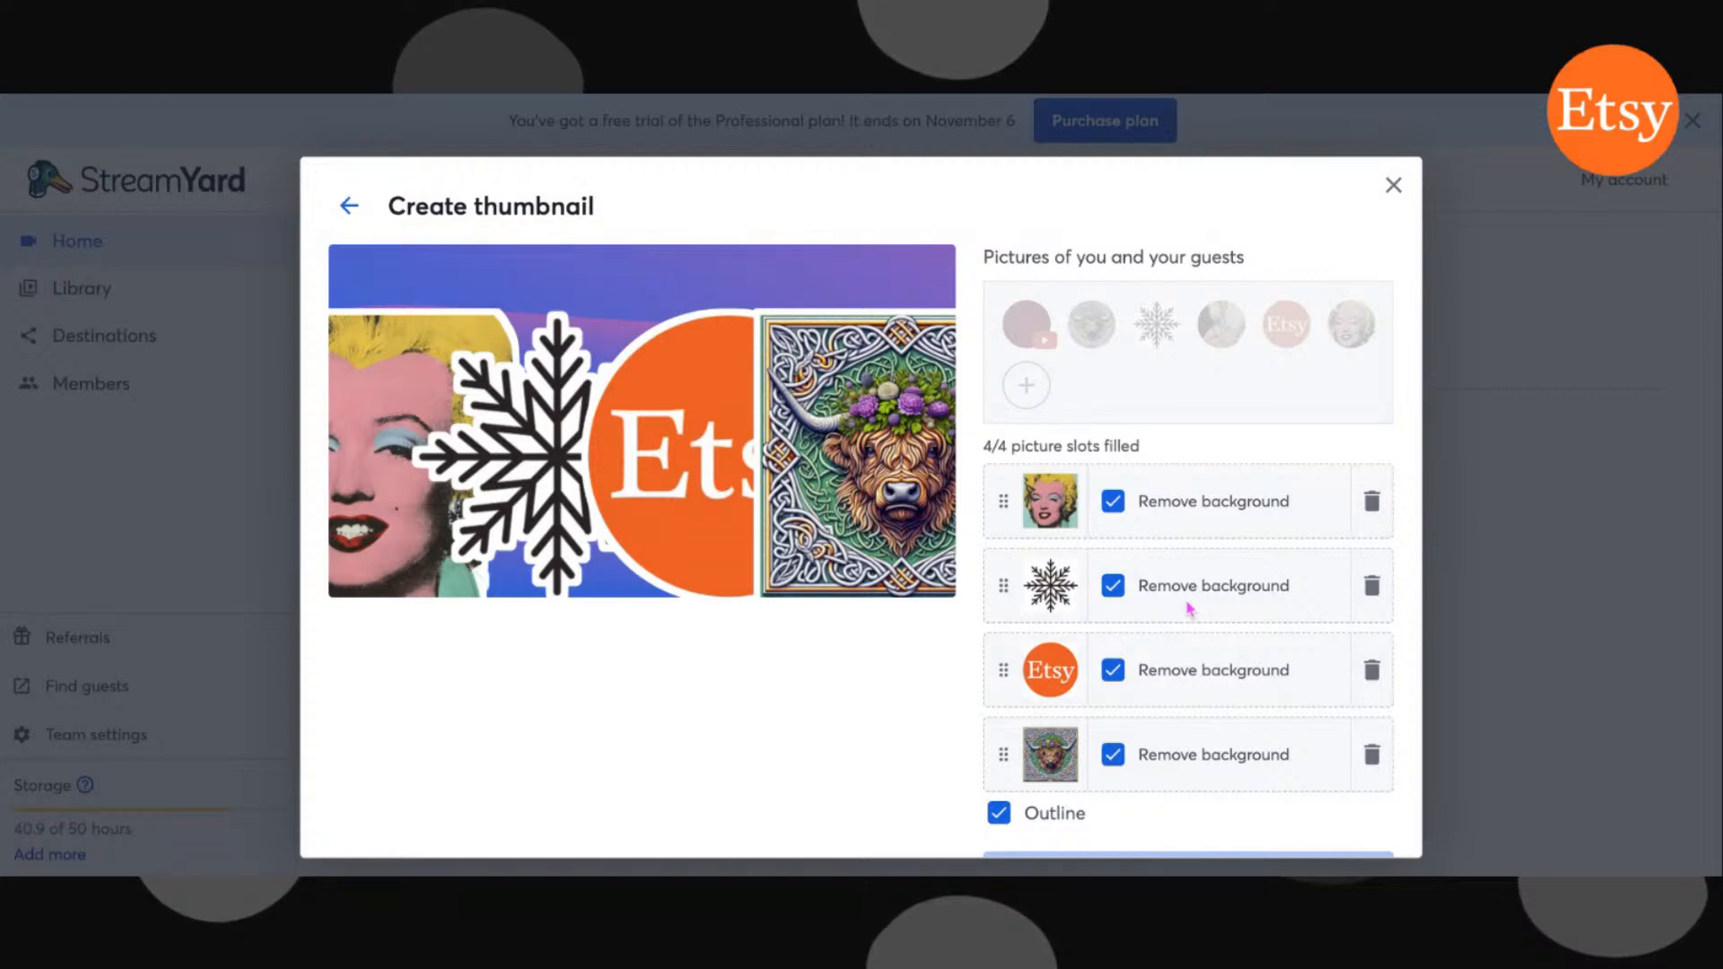
Remove the snowflake, the pop-art portrait and the highland cow from the thumbnail, keeping only the Etsy logo.
left_click(1371, 587)
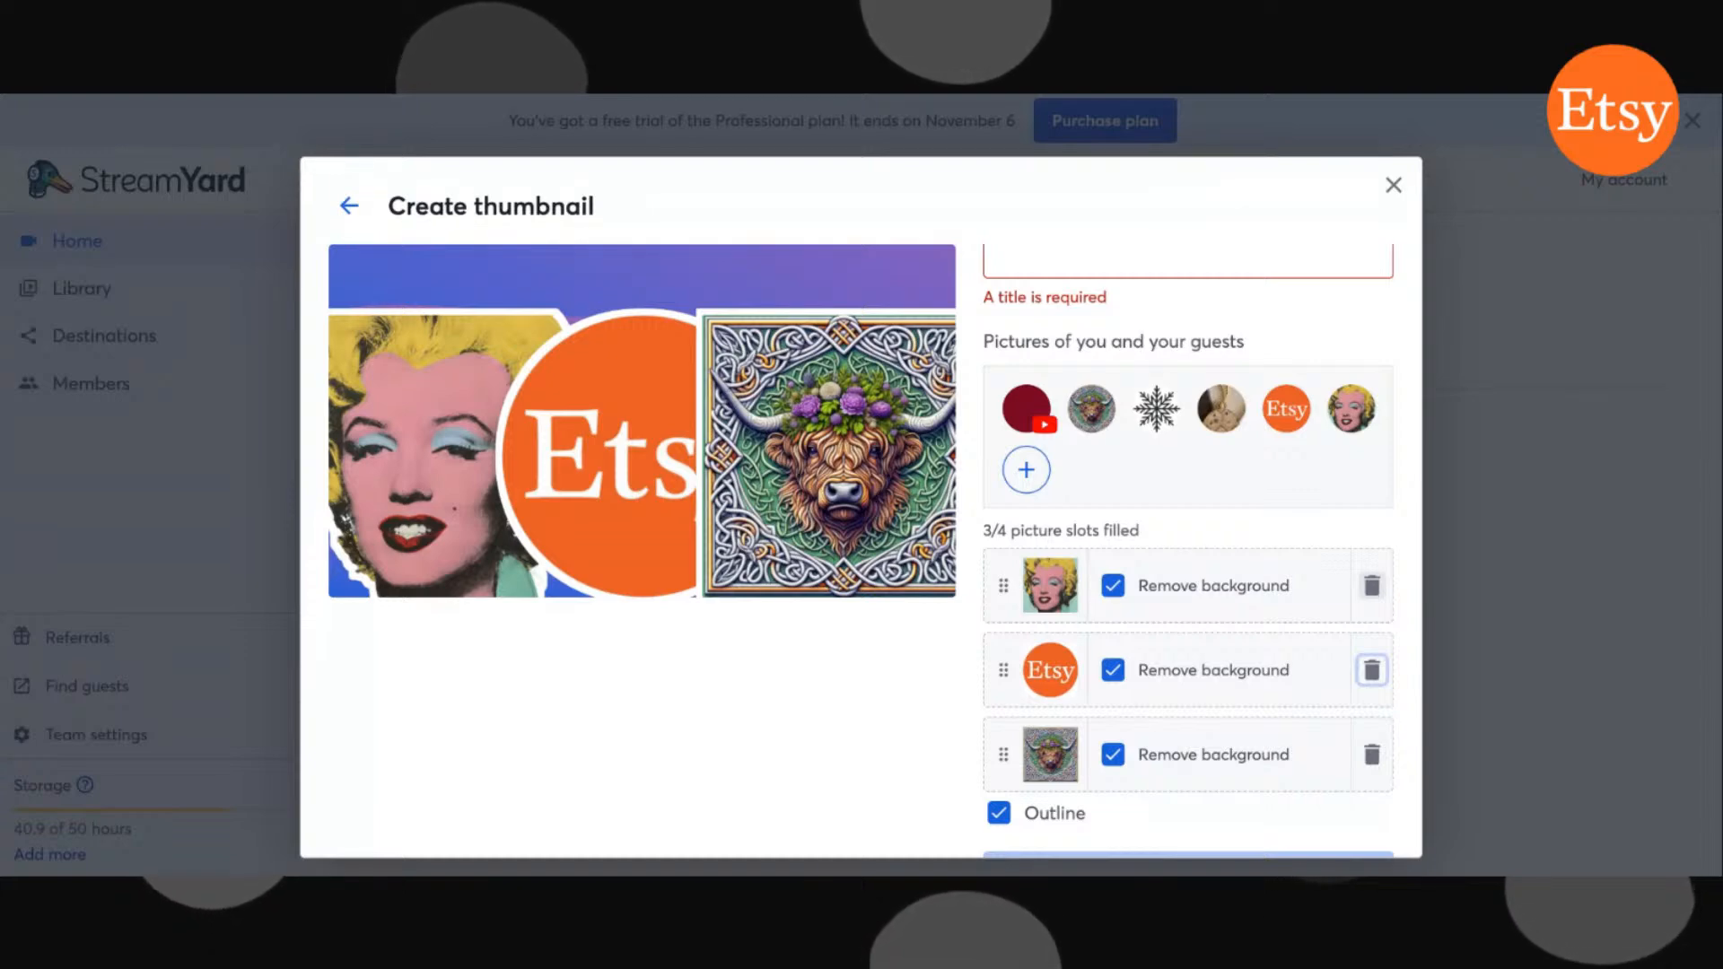
left_click(1372, 586)
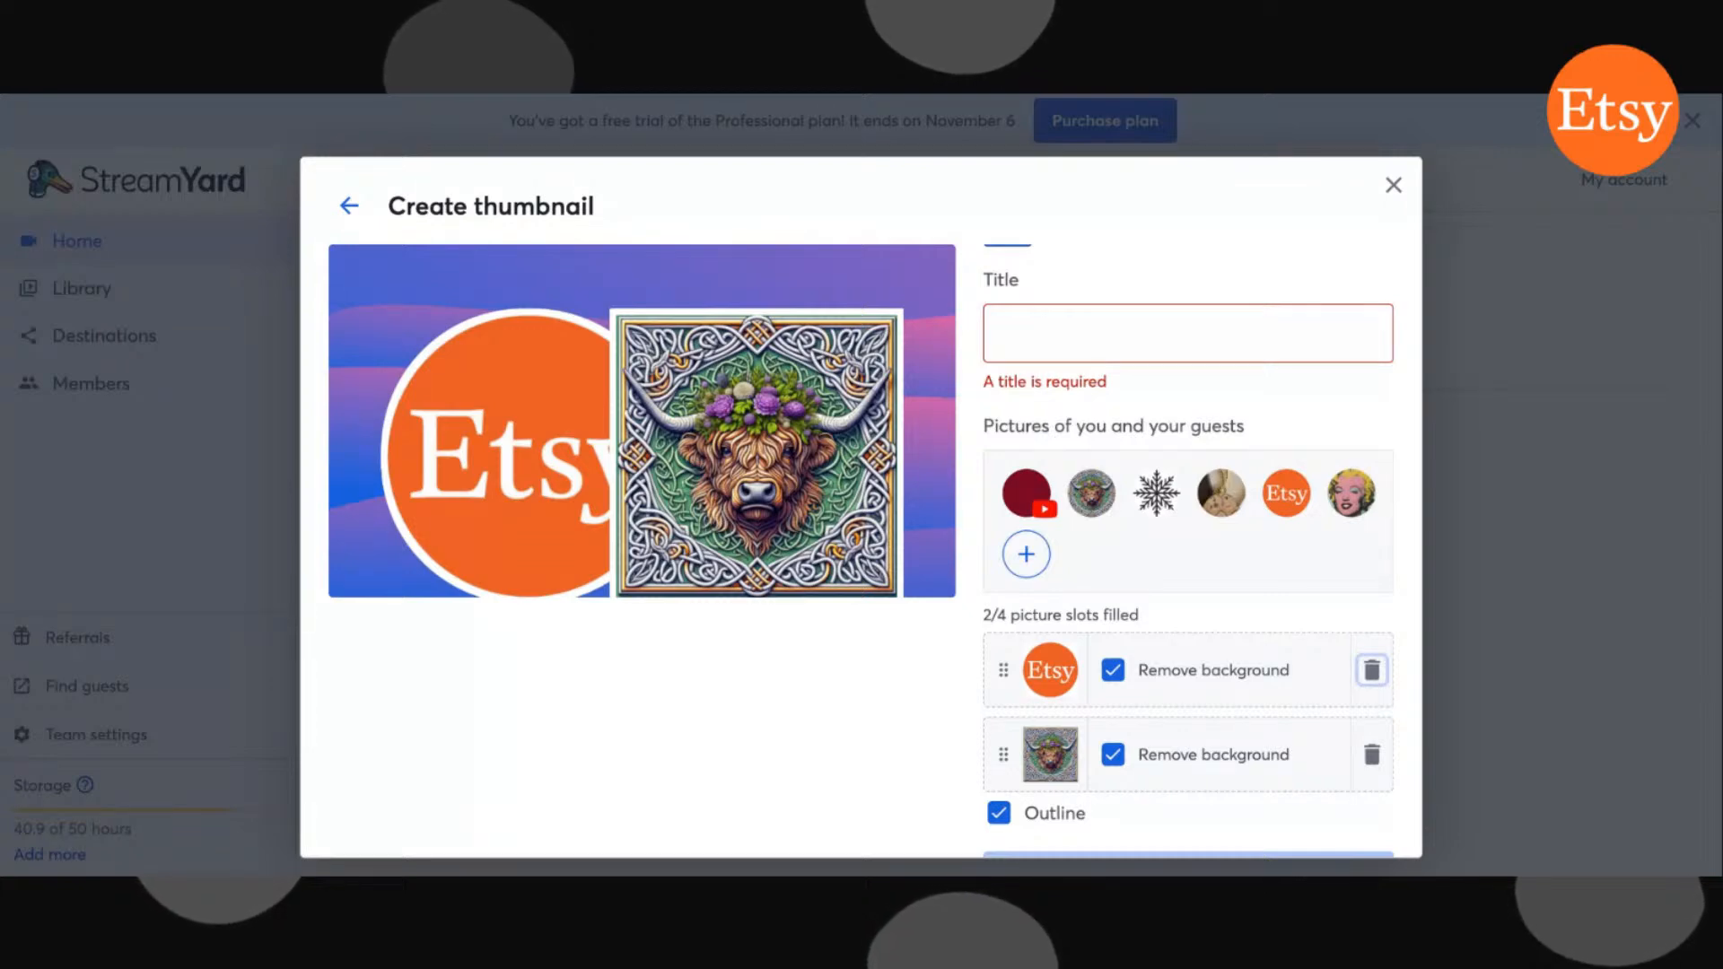
left_click(1372, 755)
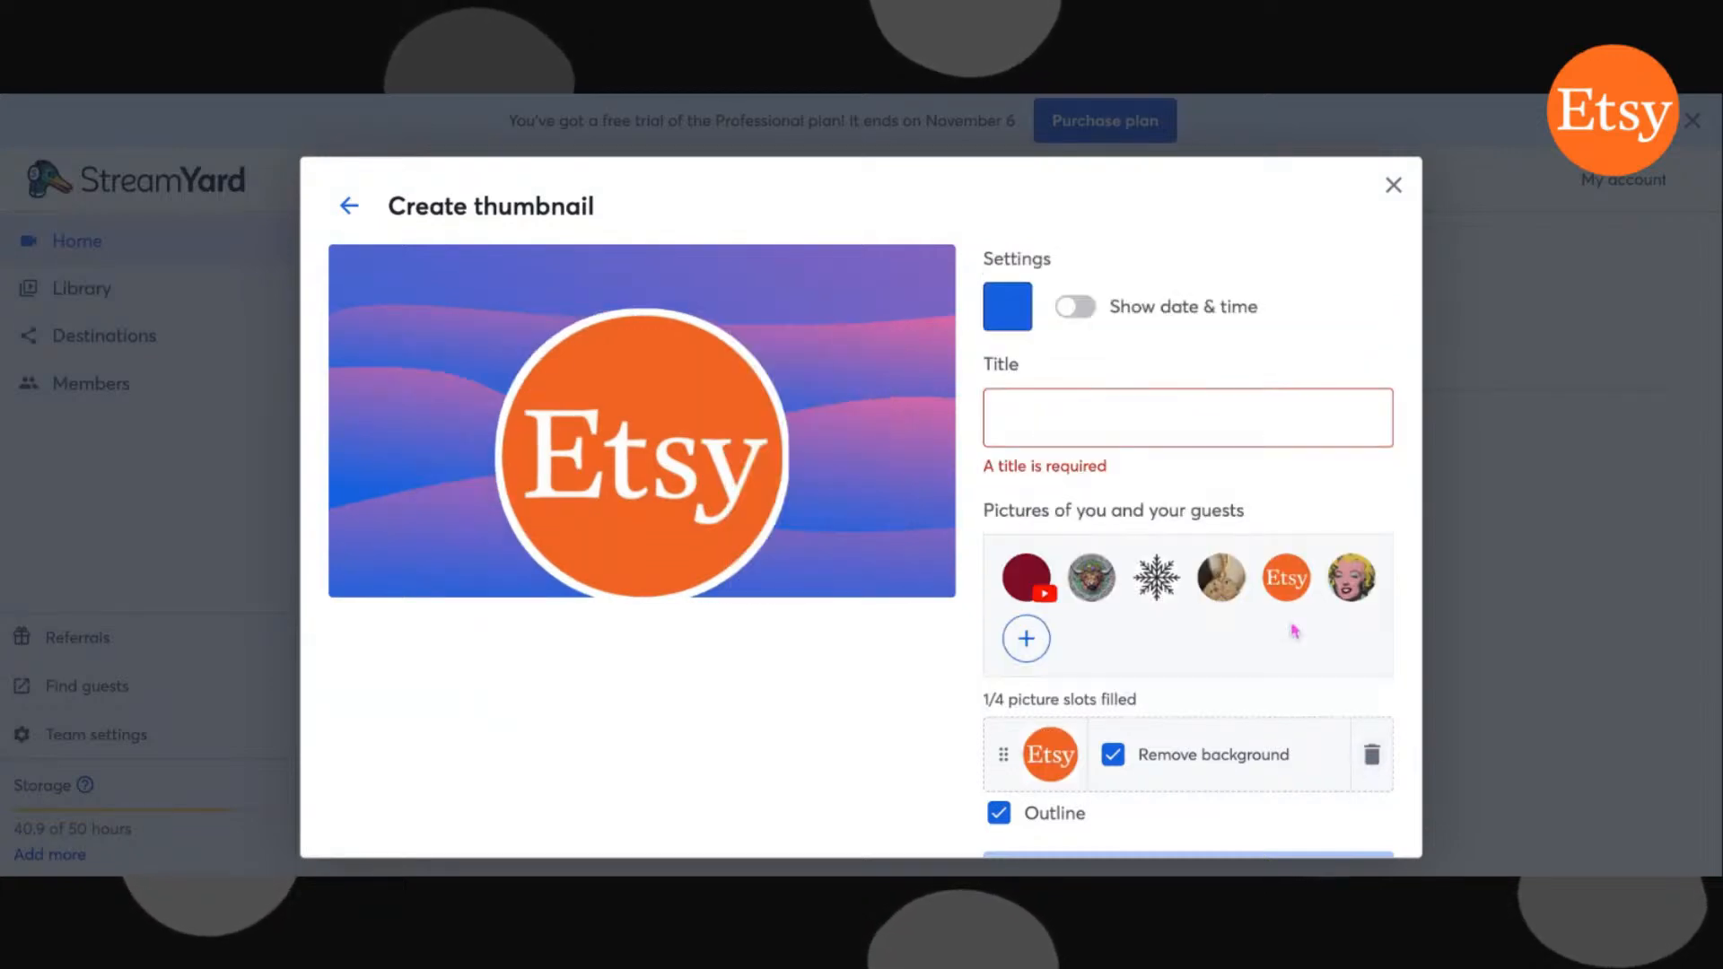
Try out the wooden hat ornament picture and a "." title, and take both off the thumbnail again.
left_click(1224, 592)
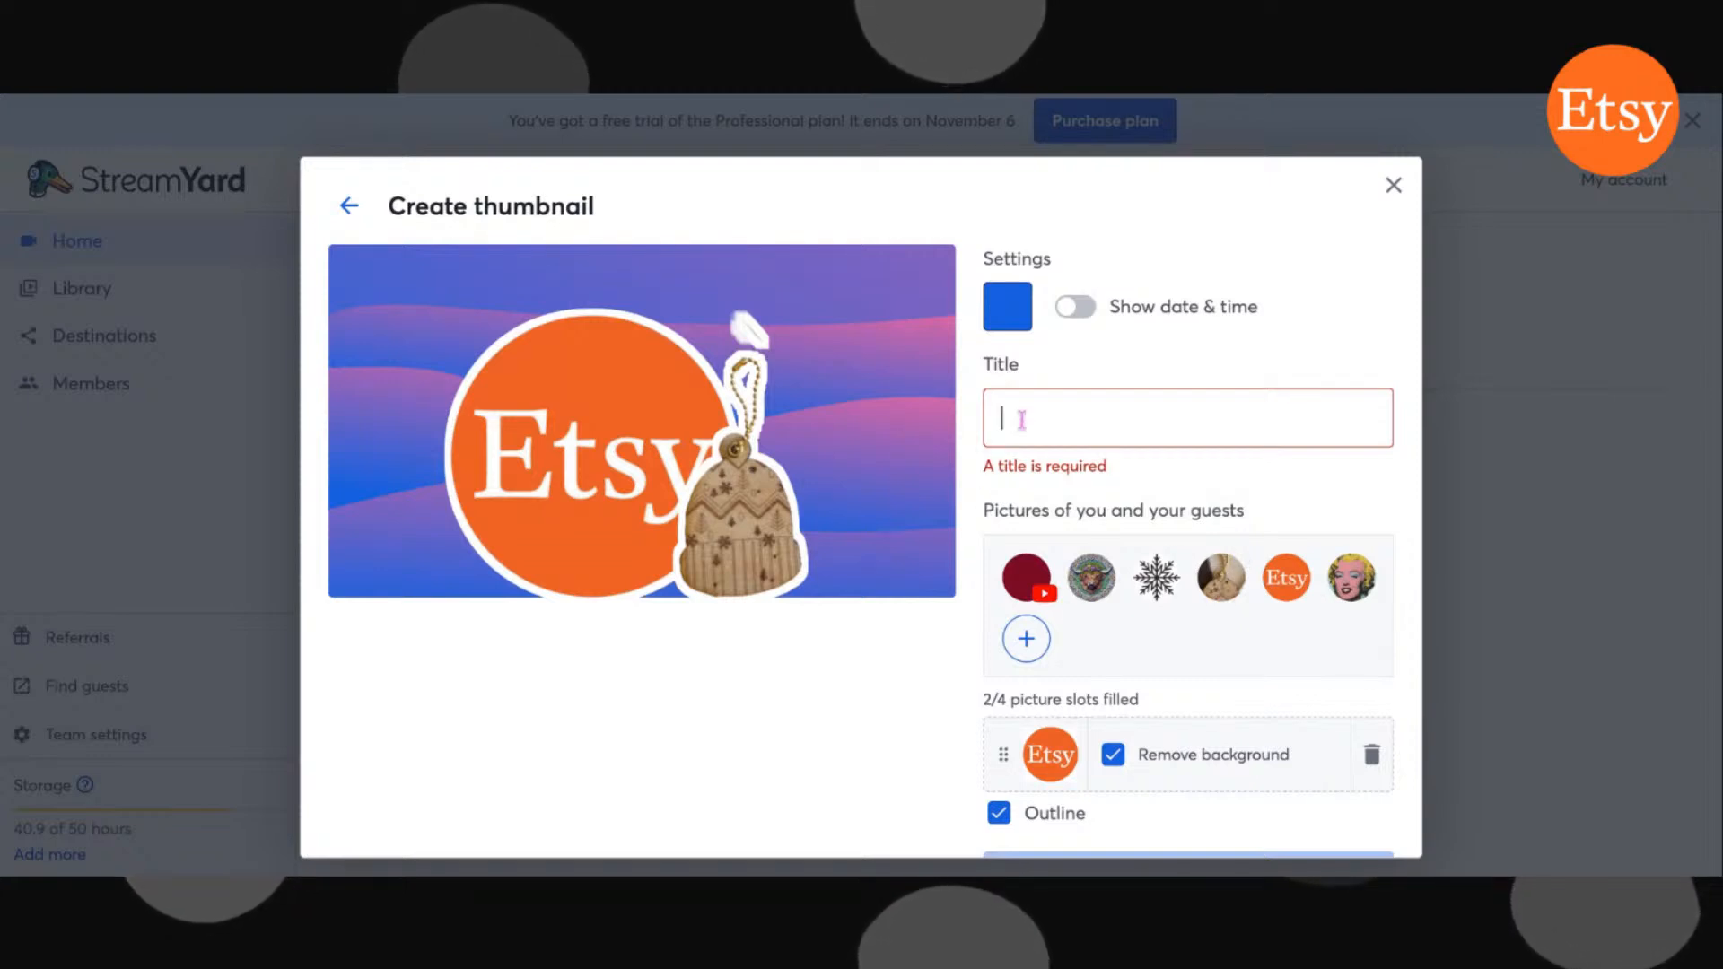
type(".")
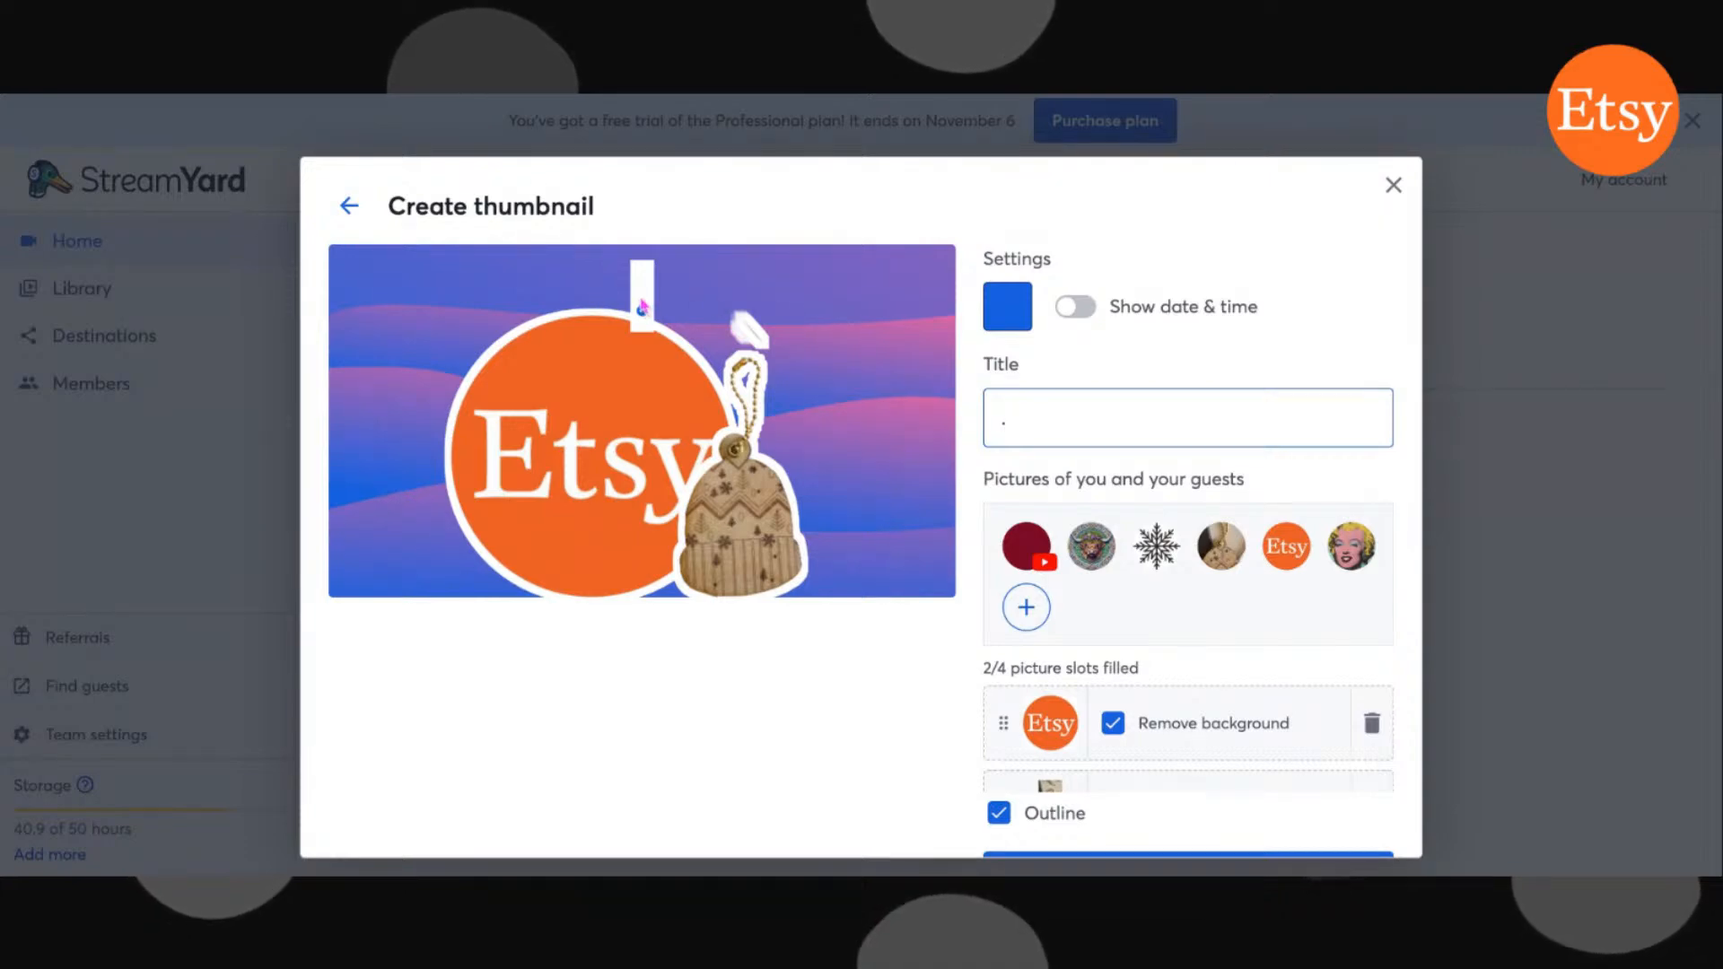
key("BackSpace")
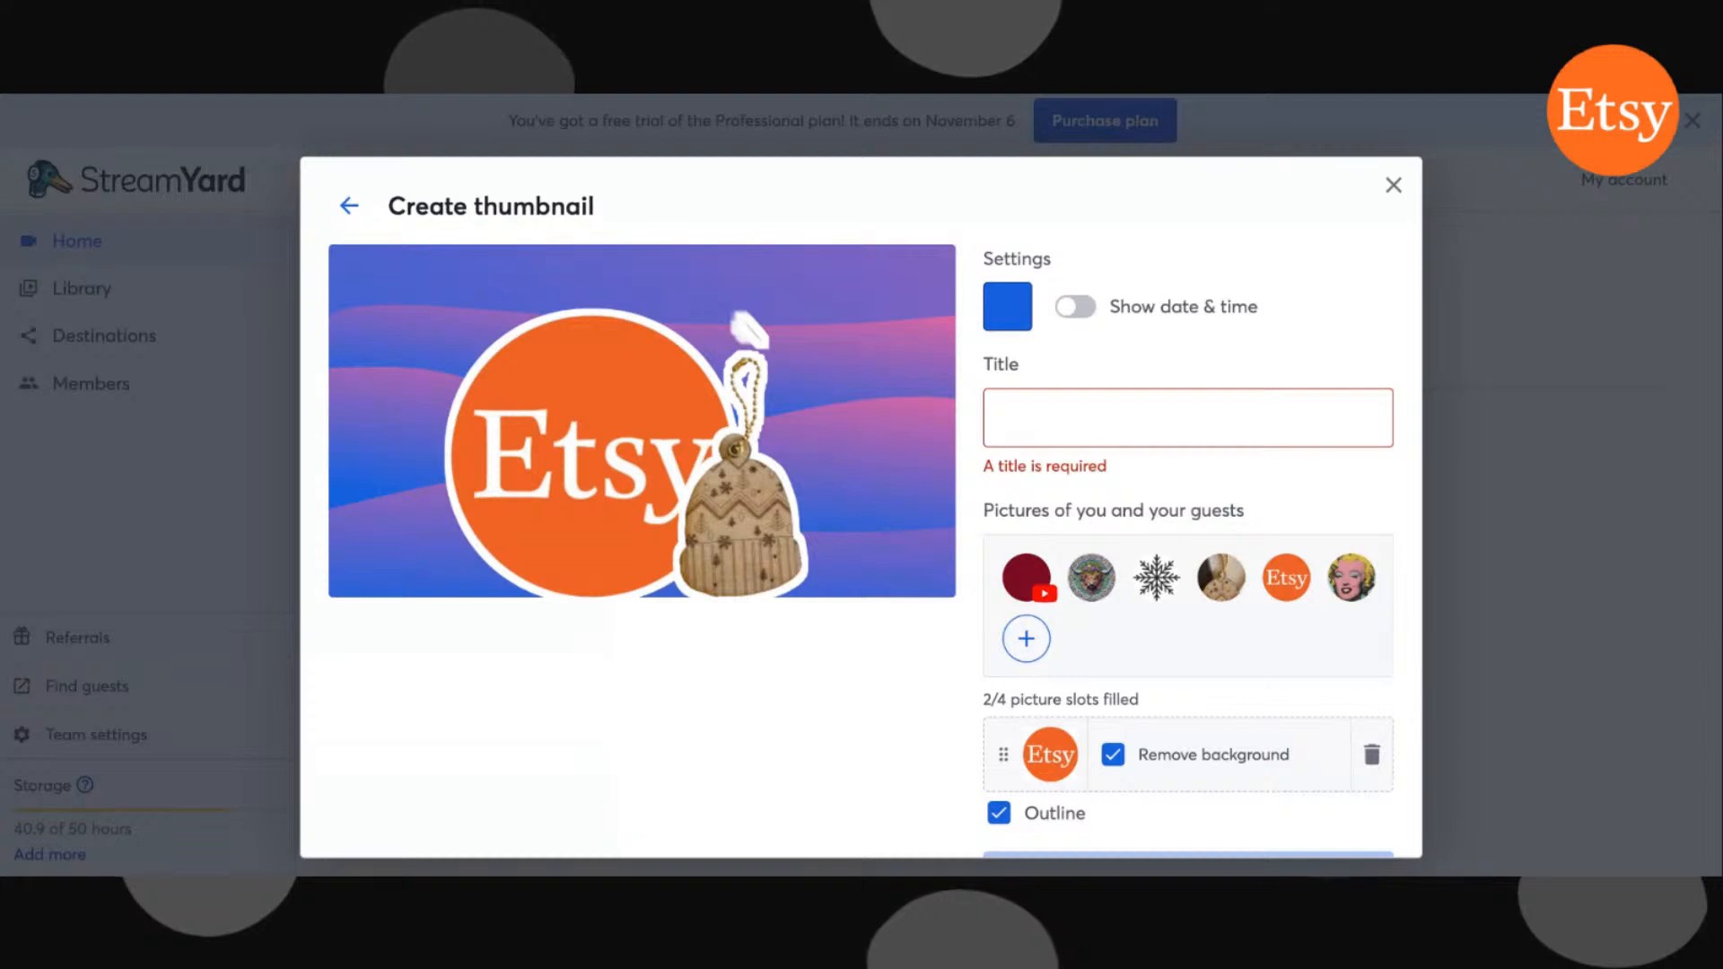
scroll(861, 507, "down", 2)
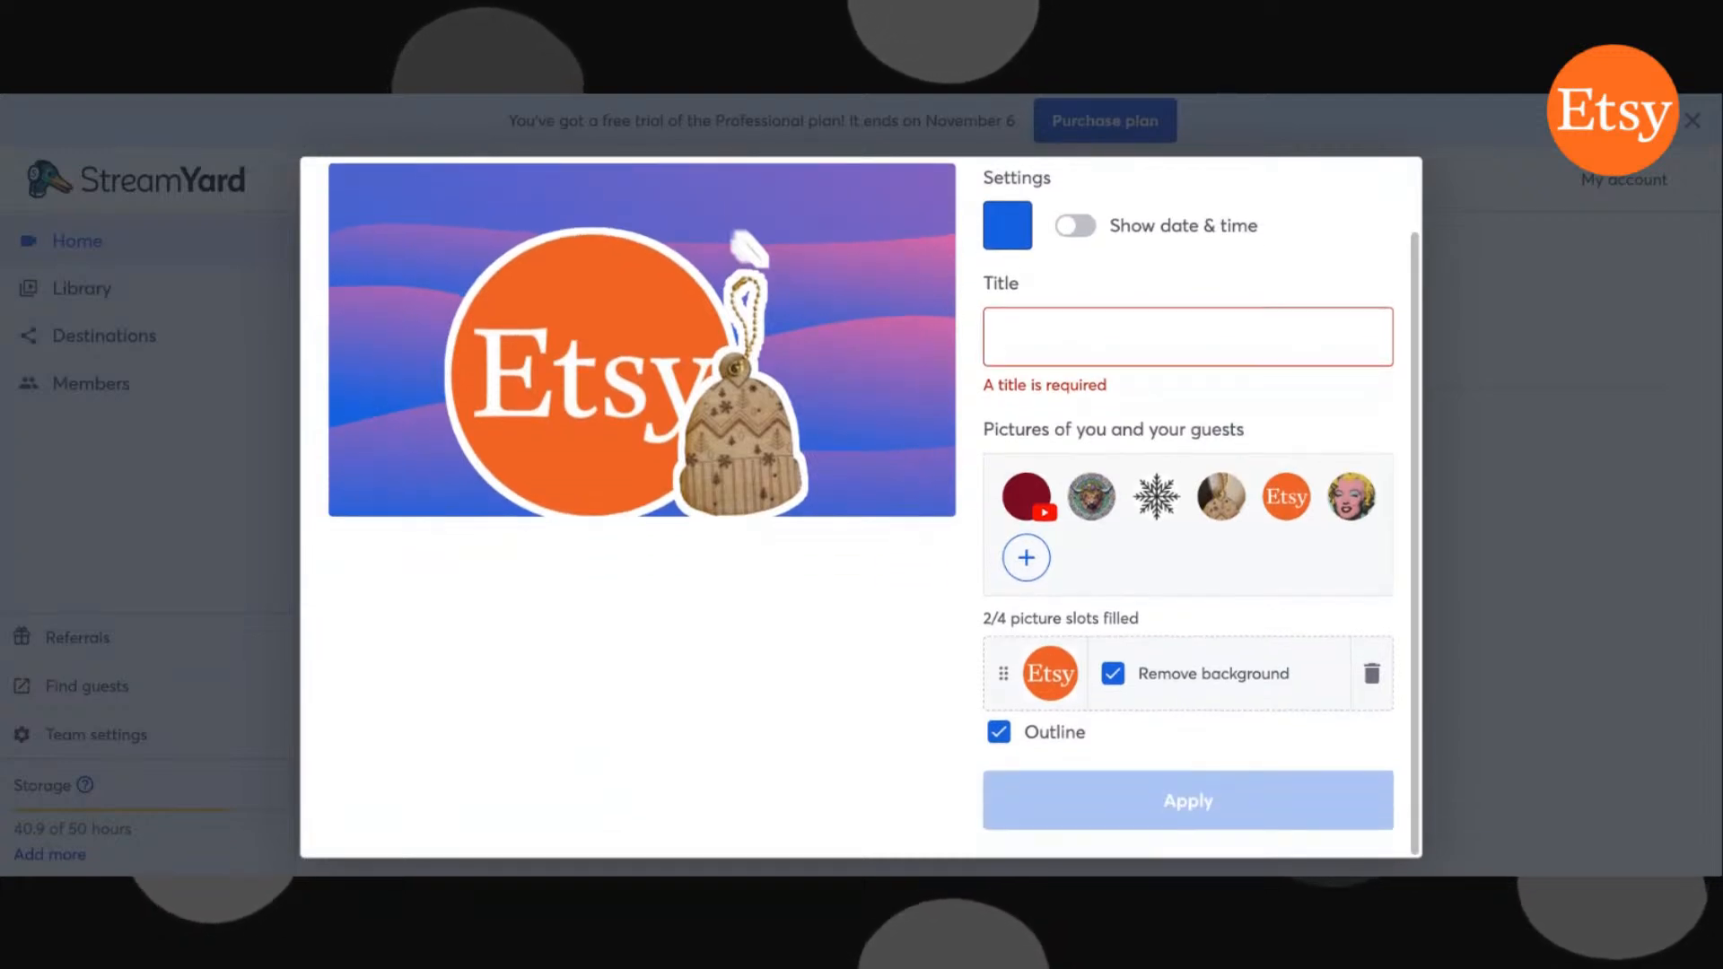
scroll(1168, 408, "up", 1)
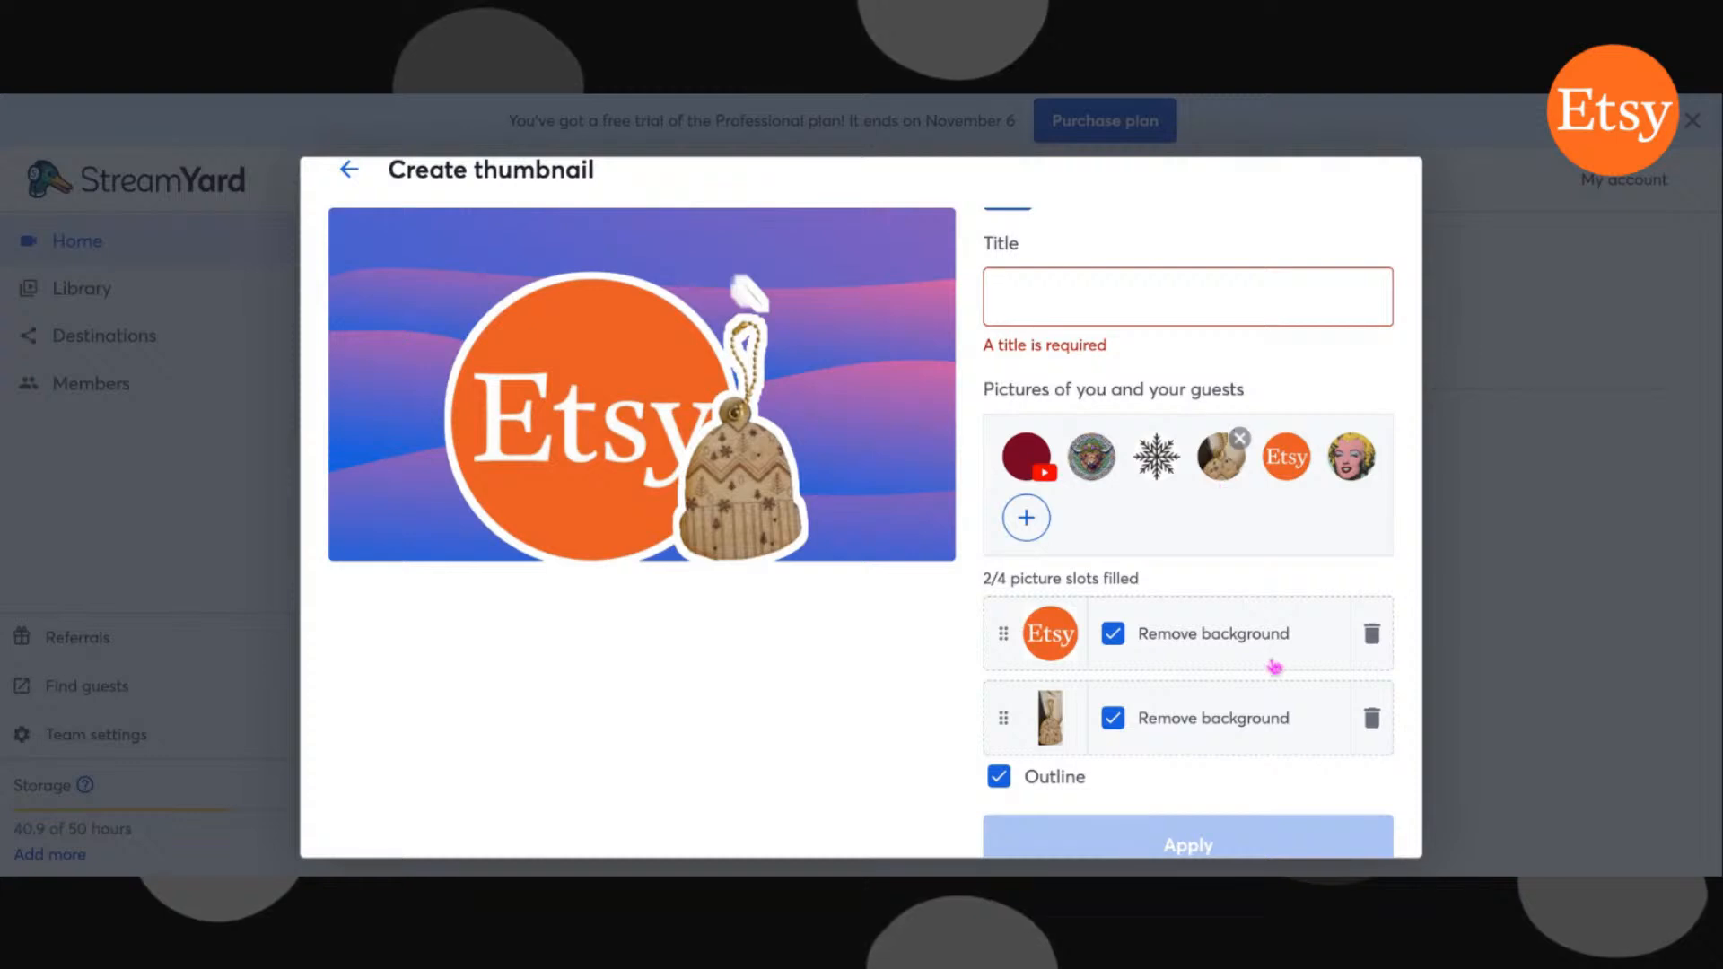
left_click(1371, 720)
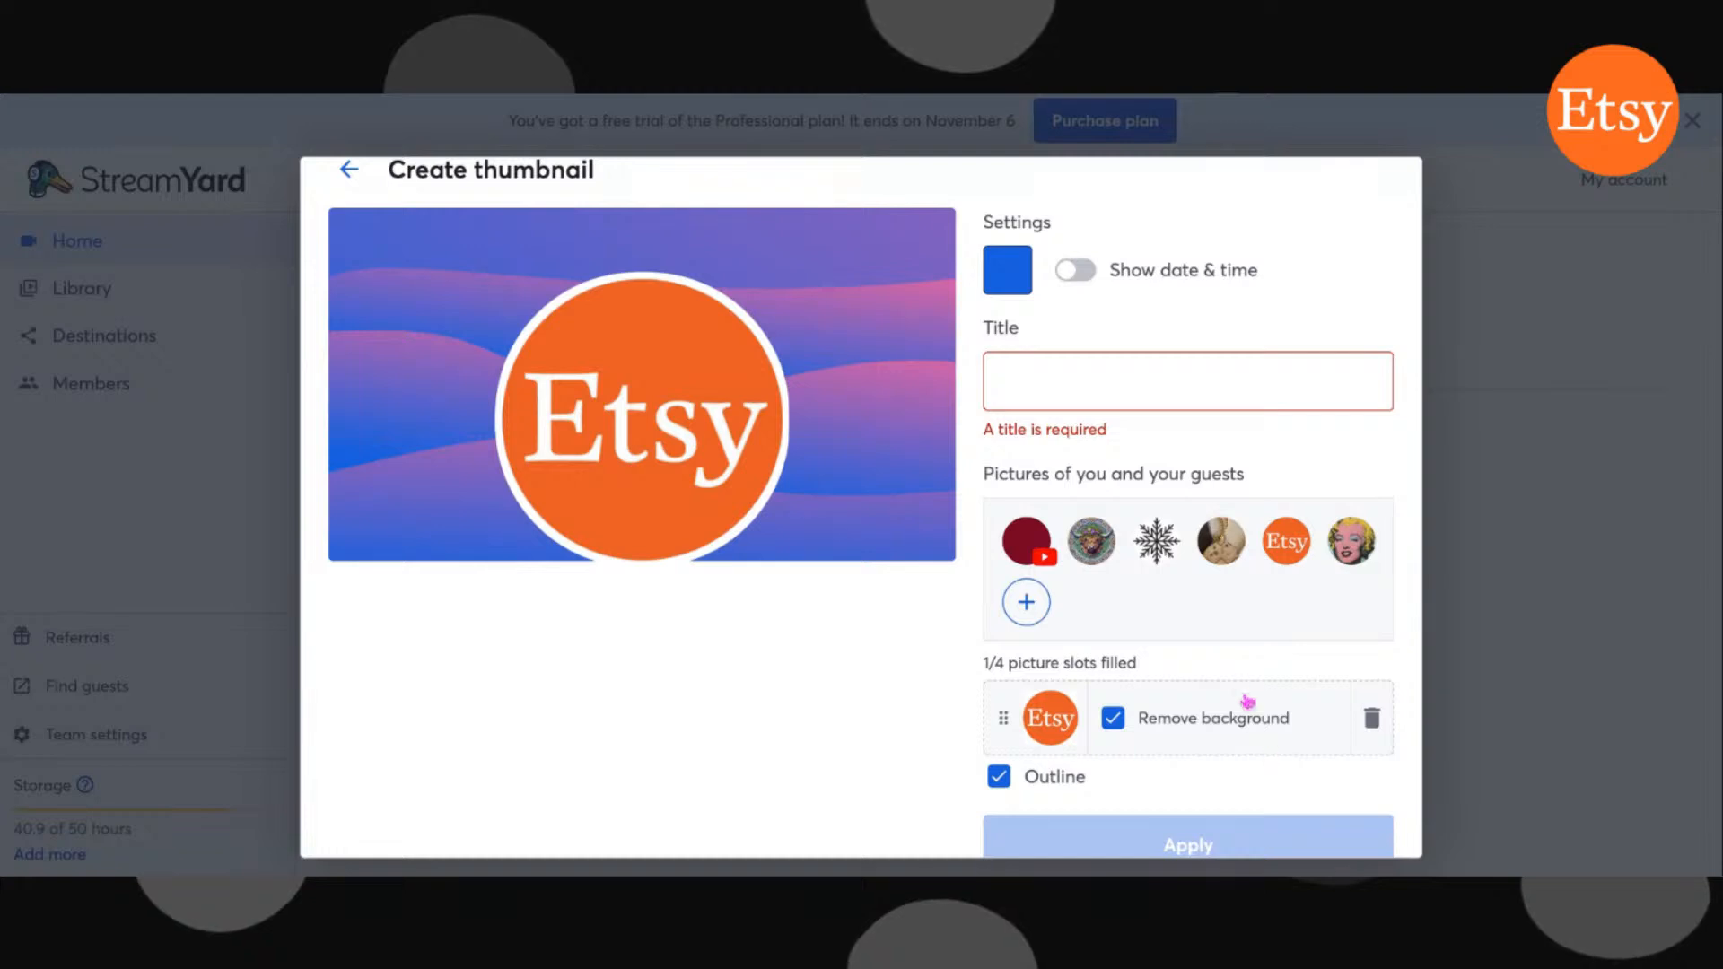
Upload the photo of the bearded man in a blue shirt and save it with its background removed.
left_click(1028, 612)
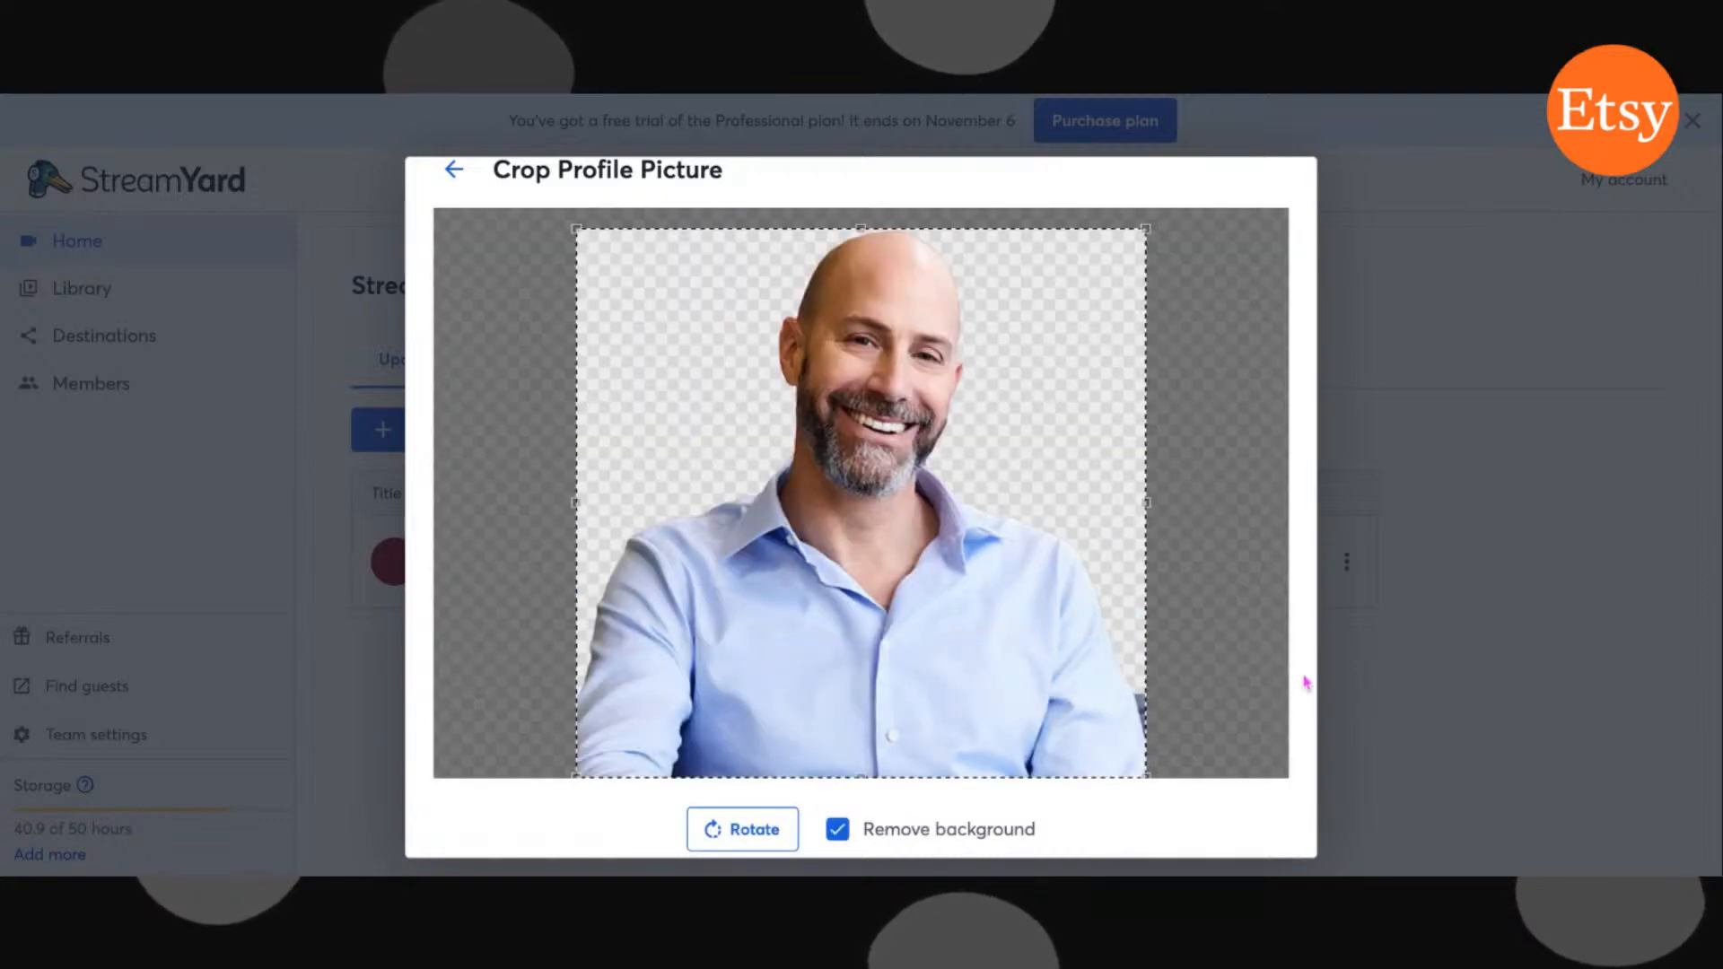
scroll(1054, 784, "down", 2)
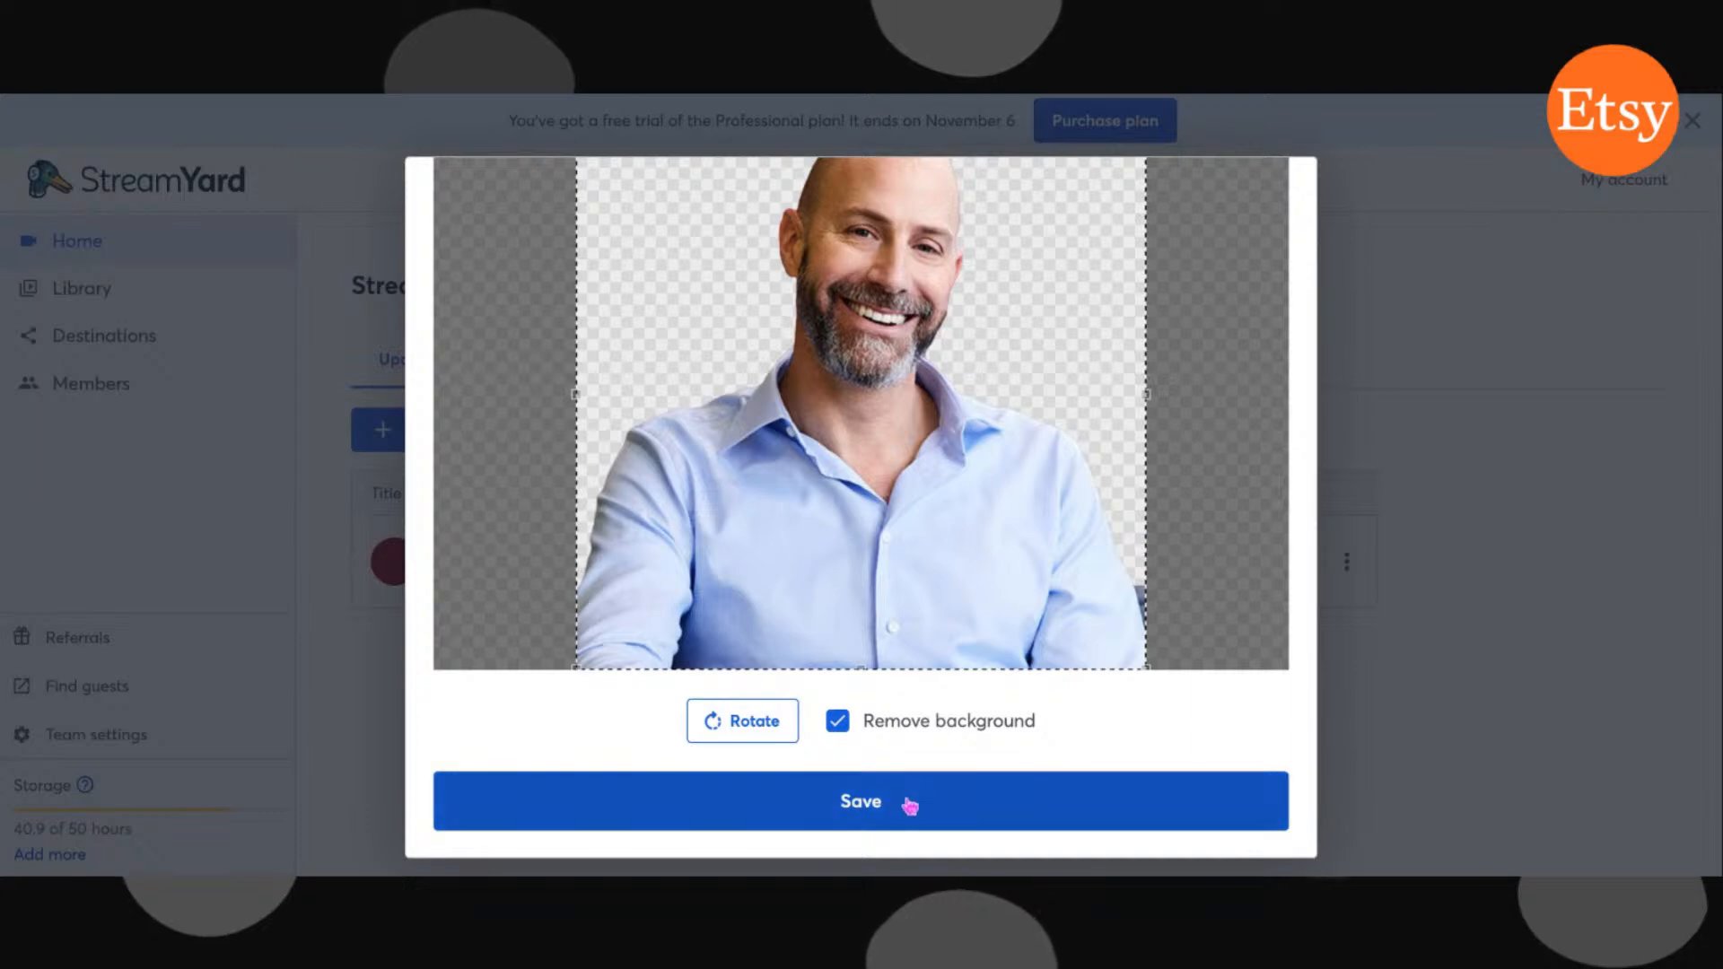
scroll(1023, 652, "up", 2)
scroll(1023, 653, "down", 3)
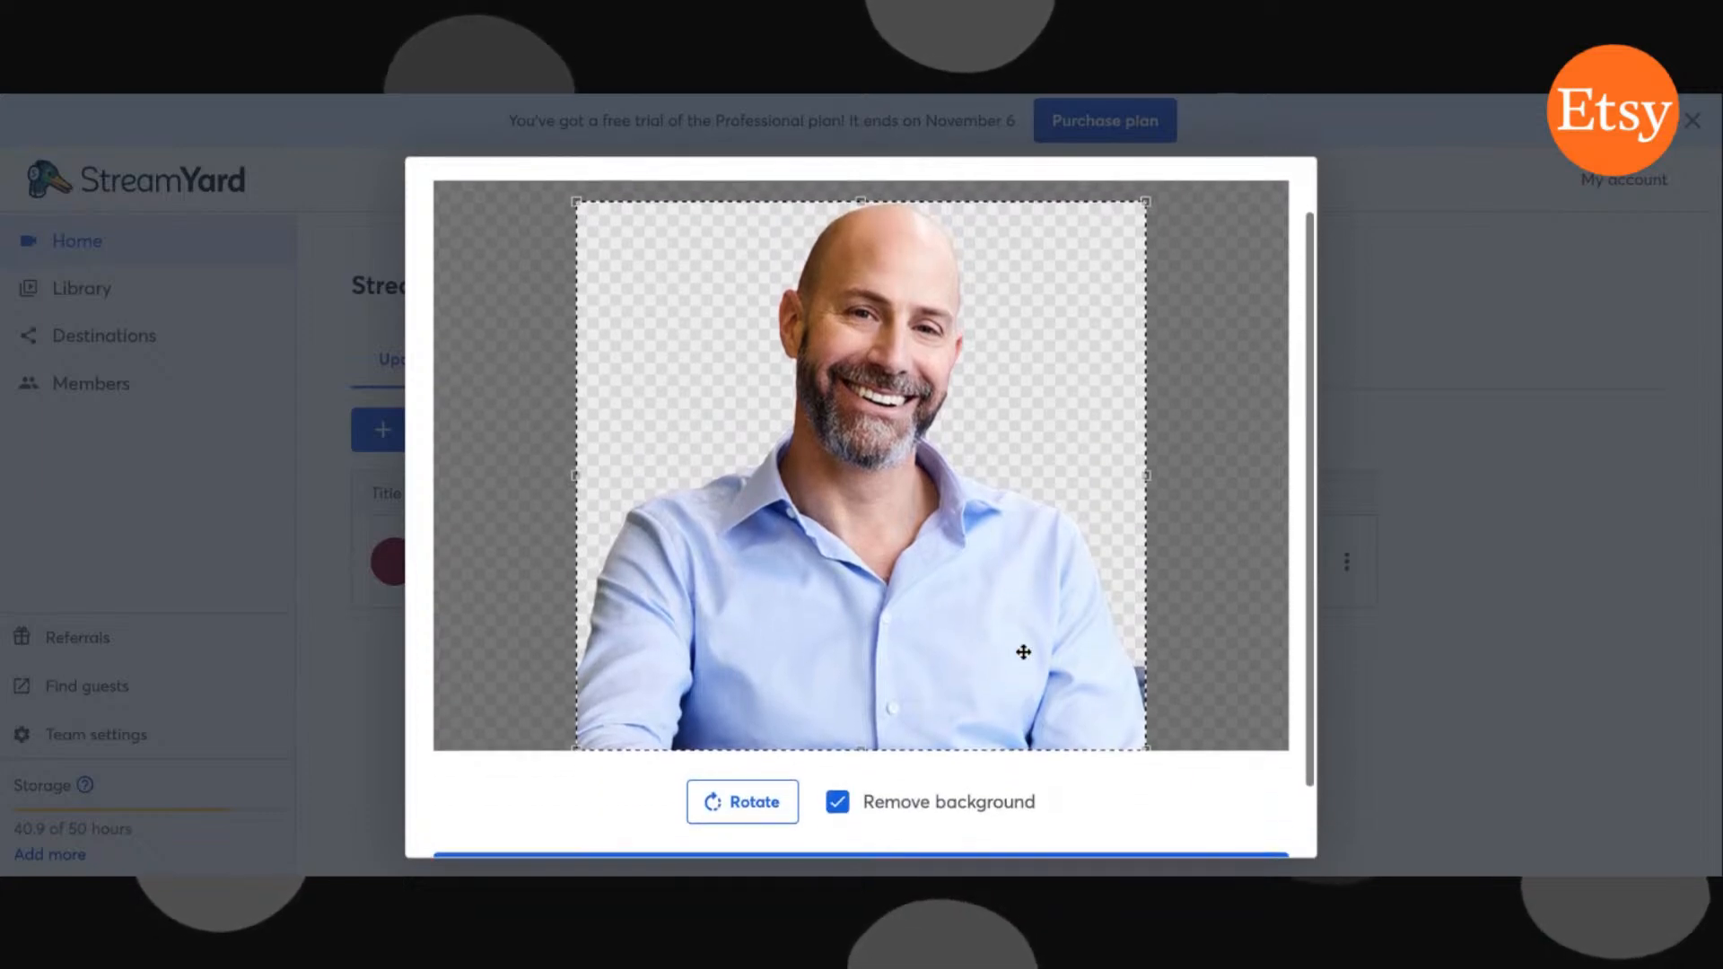
left_click(916, 811)
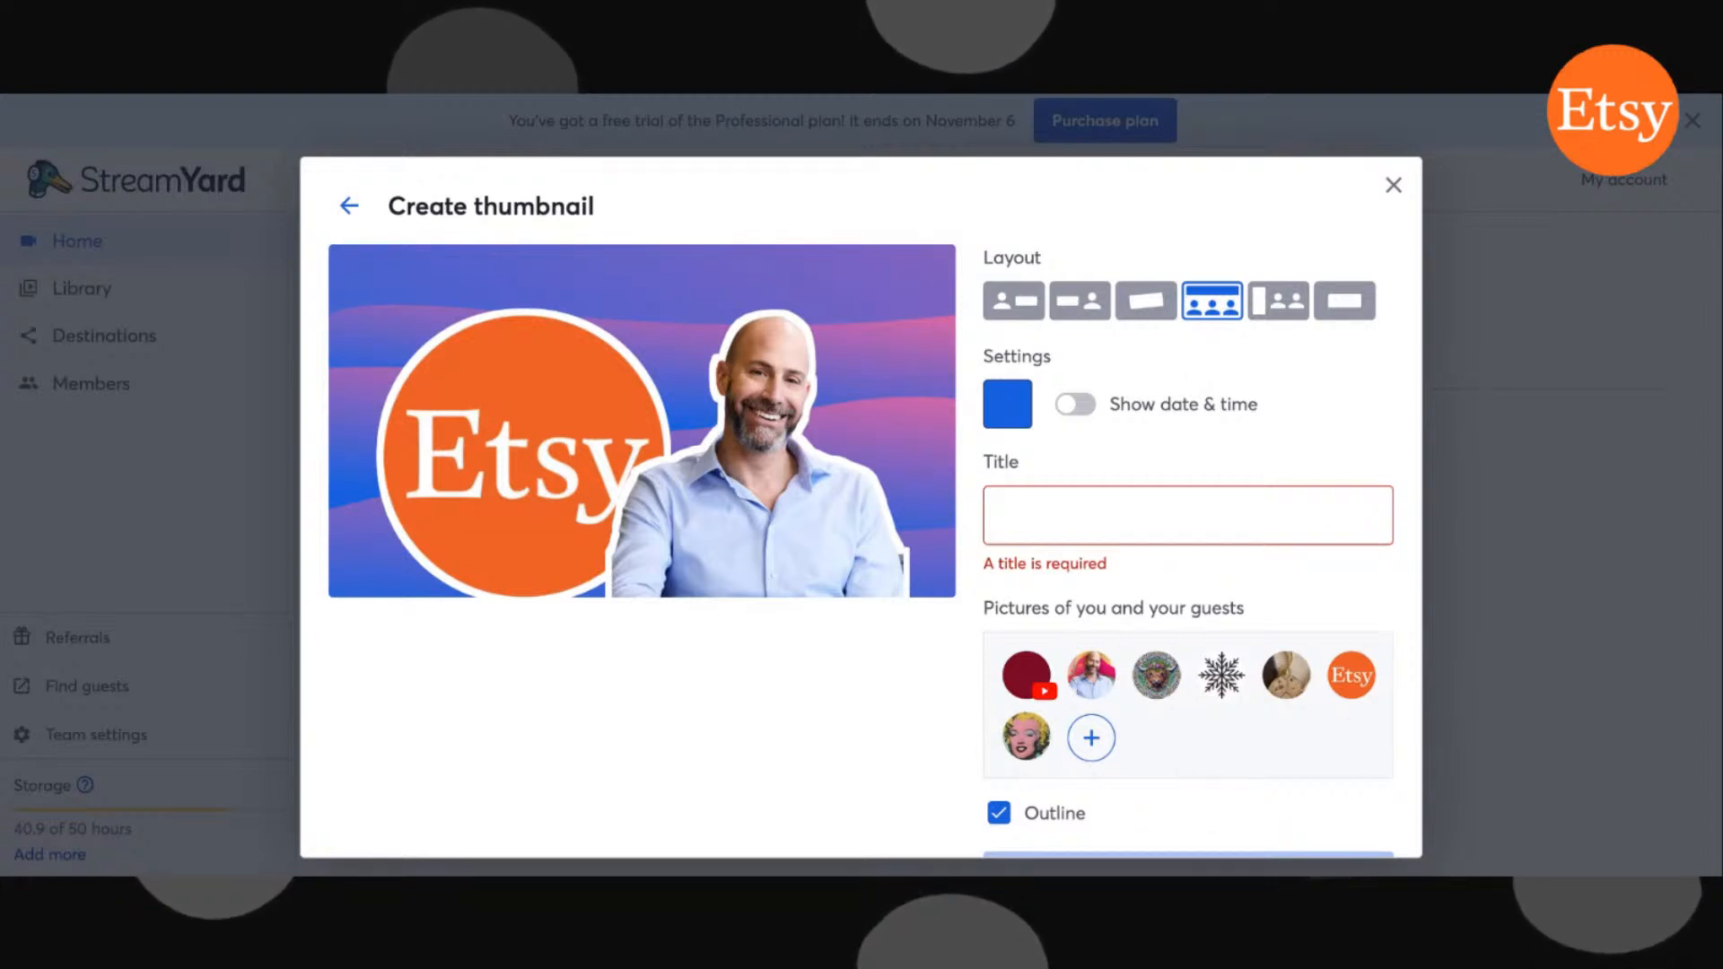
Set the thumbnail title to "Etsy's Secret Weapon: Unpacking the CEO's Strategy", replacing a trial "." title.
mouse_move(1112, 694)
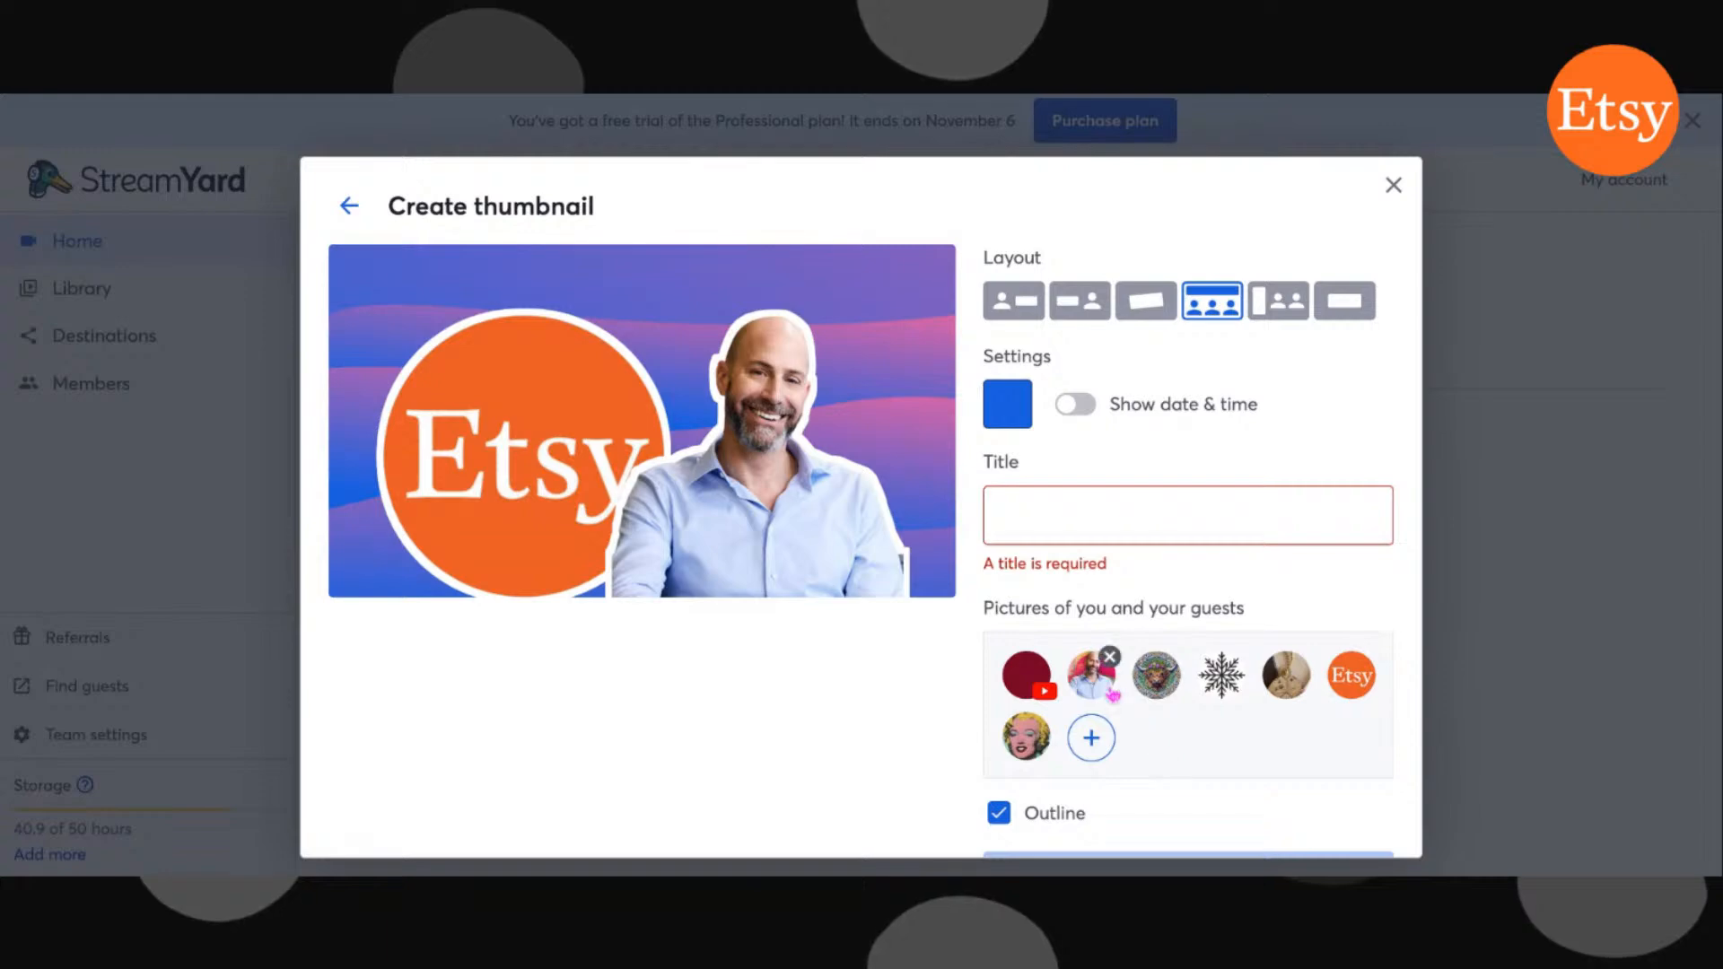
left_click(1029, 509)
type(".")
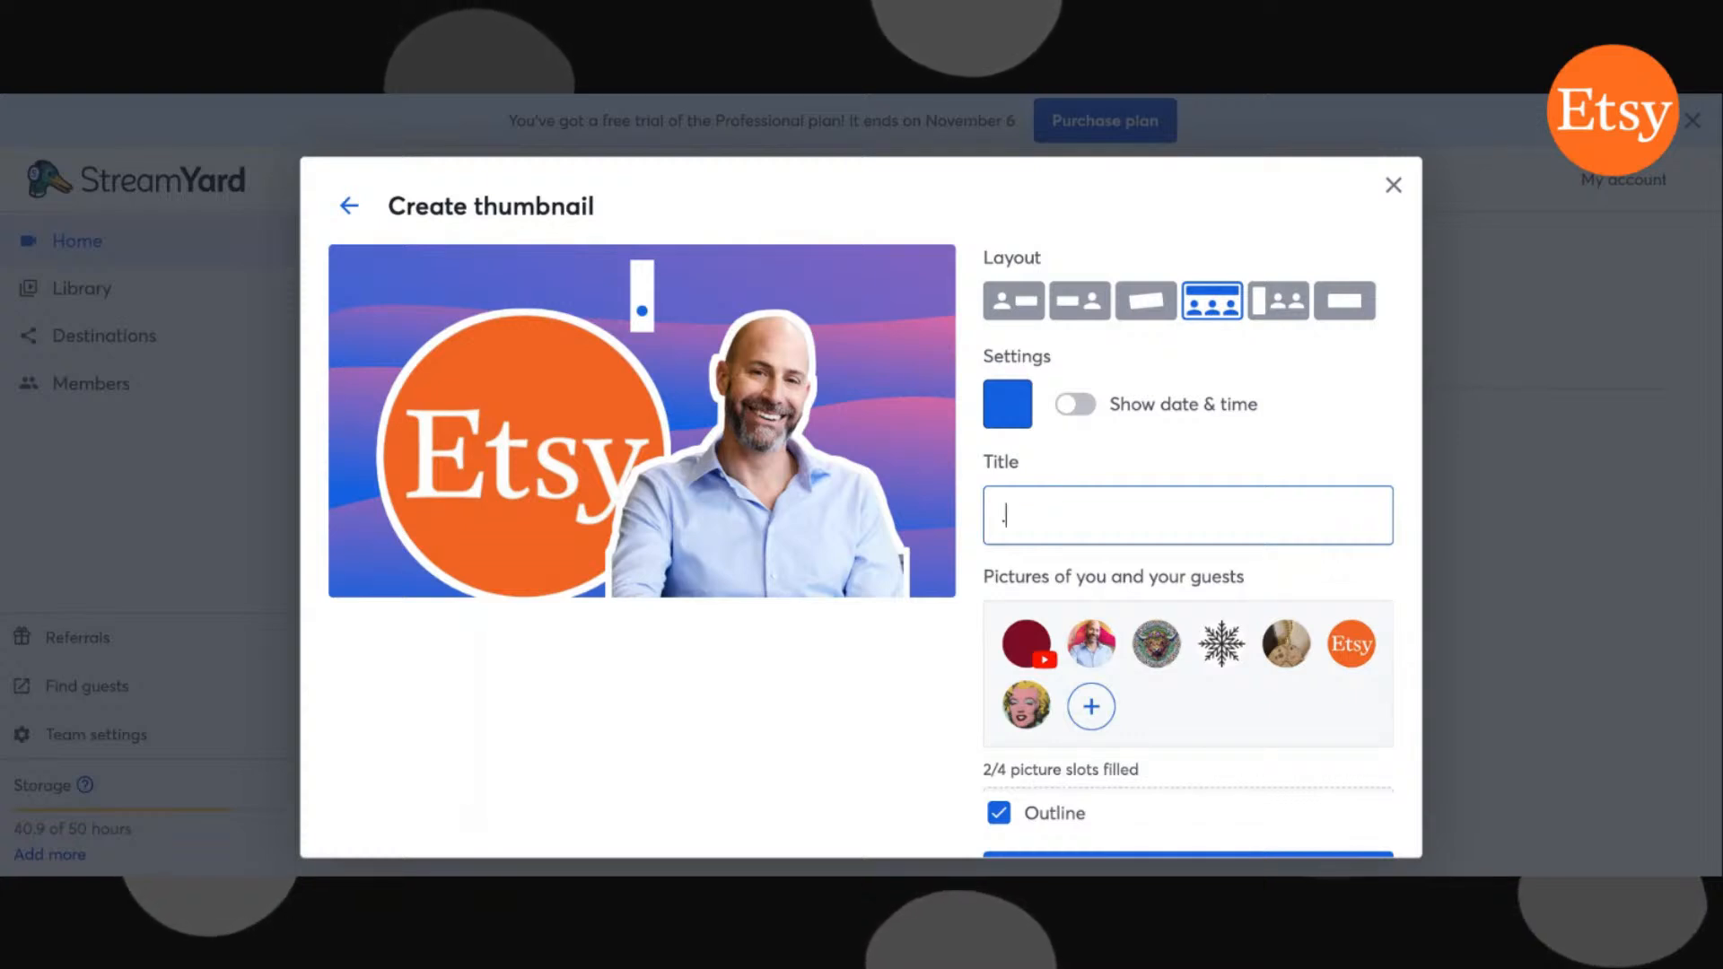
key("BackSpace")
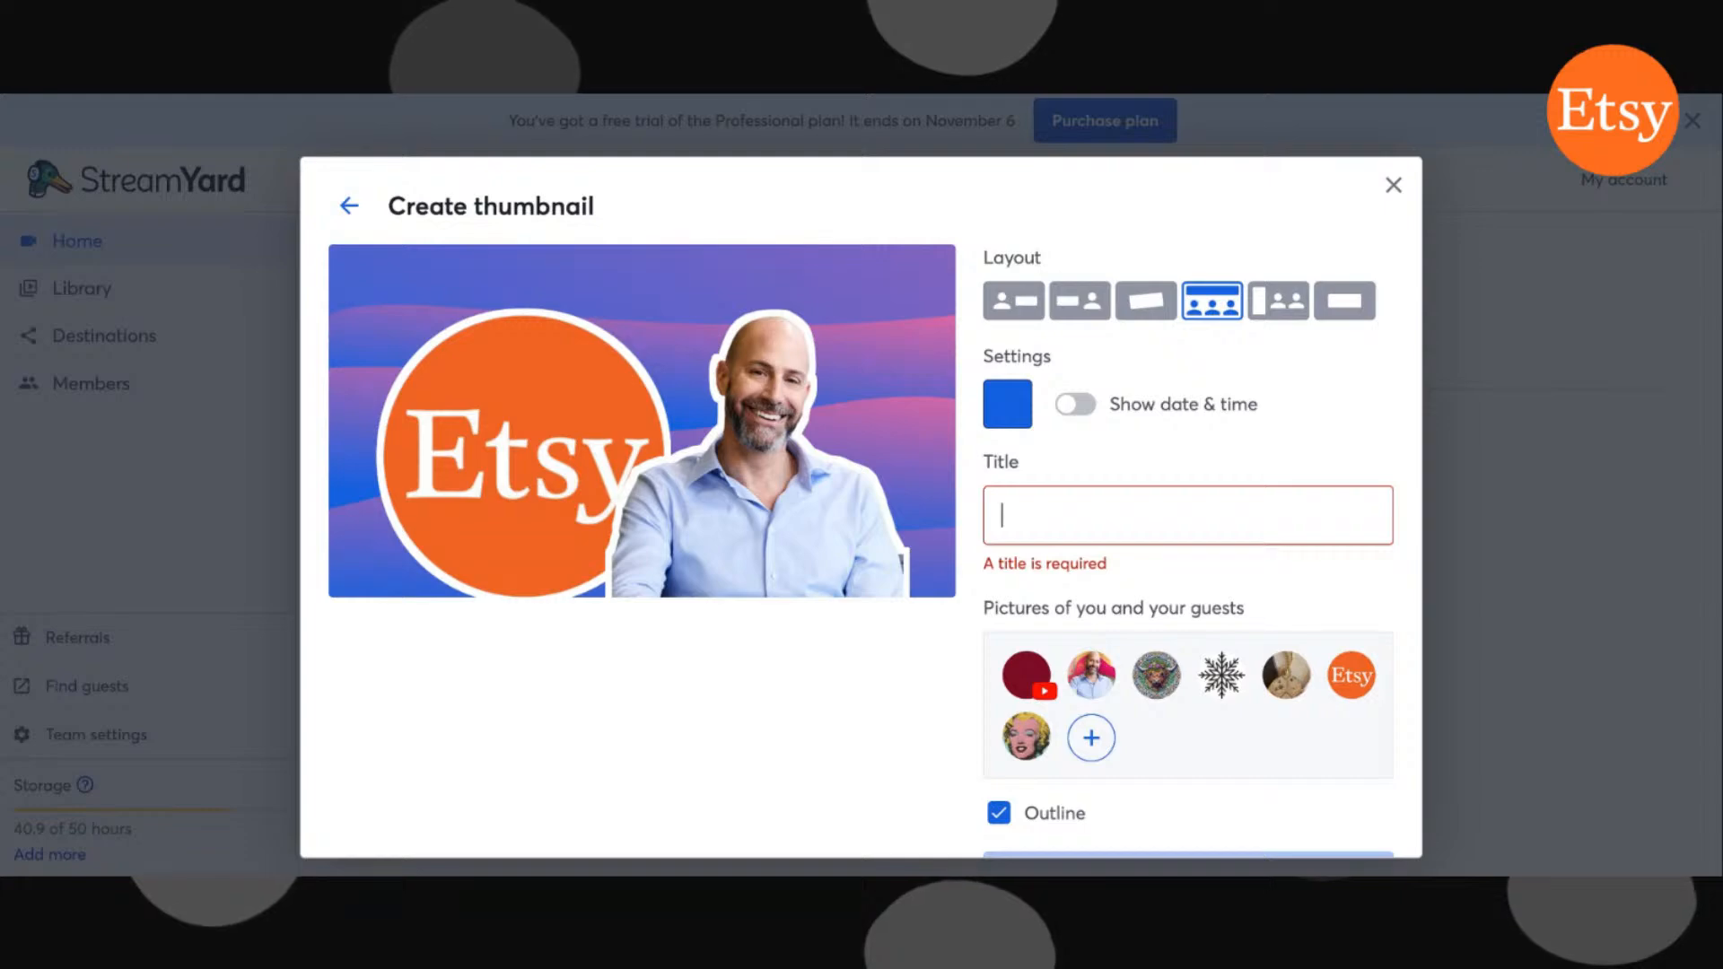
key("ctrl+v")
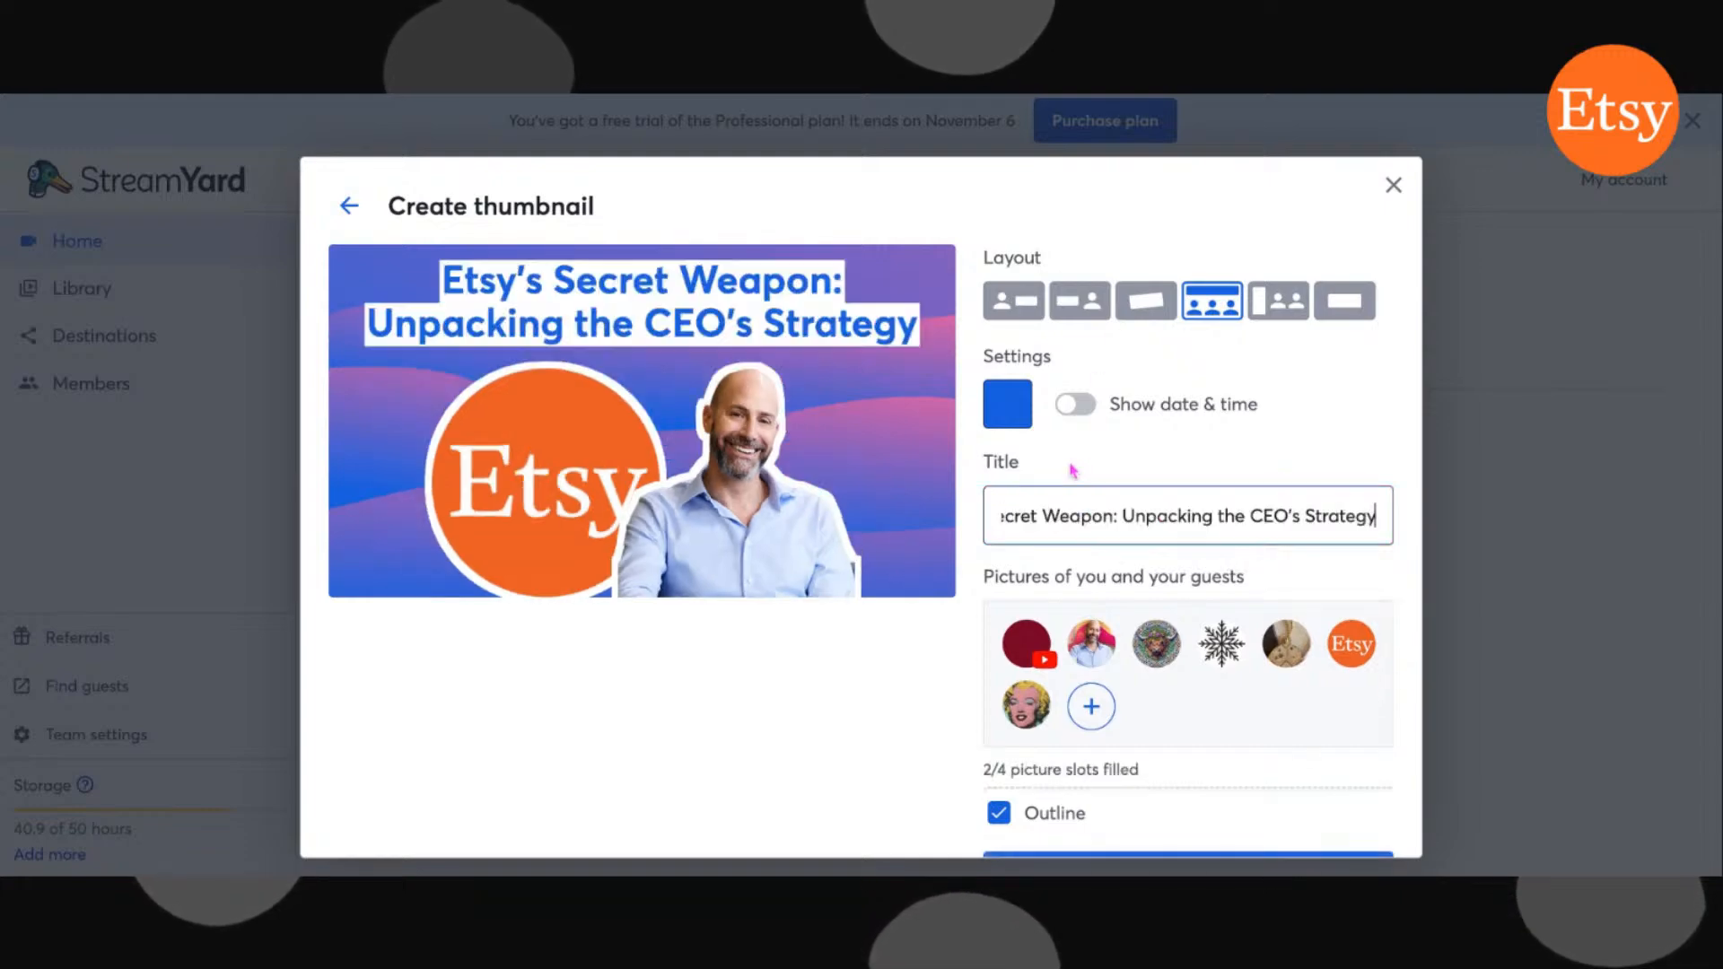